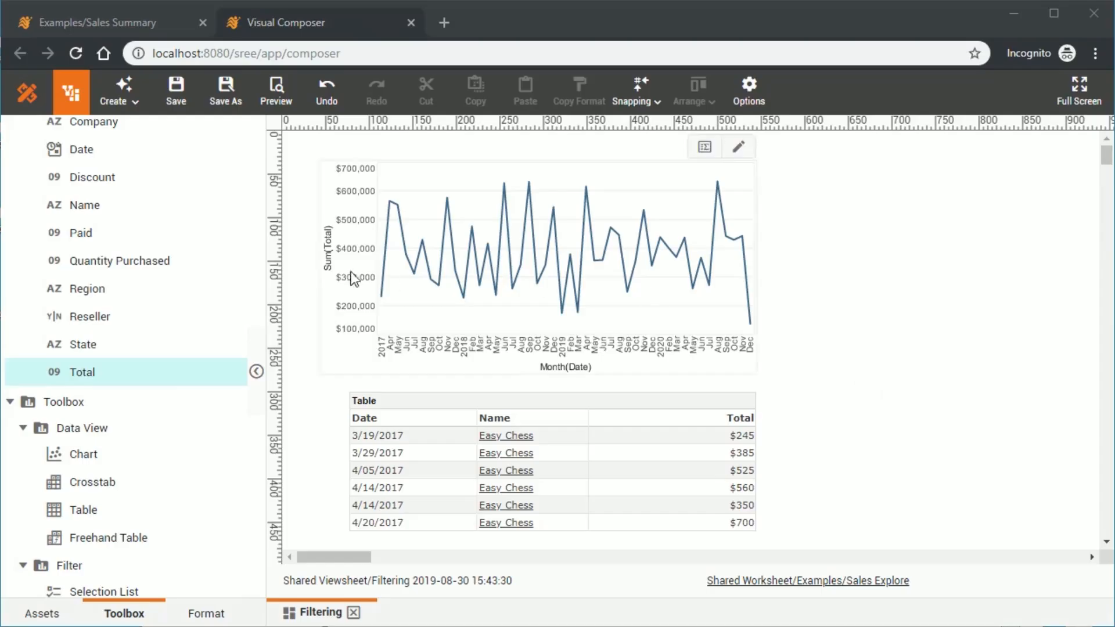
# - Try filtering with a Date range slider placed beside the table, set from 2017 May to 2019 Apr, and remove the slider
pyautogui.scroll(2, 186, 316)
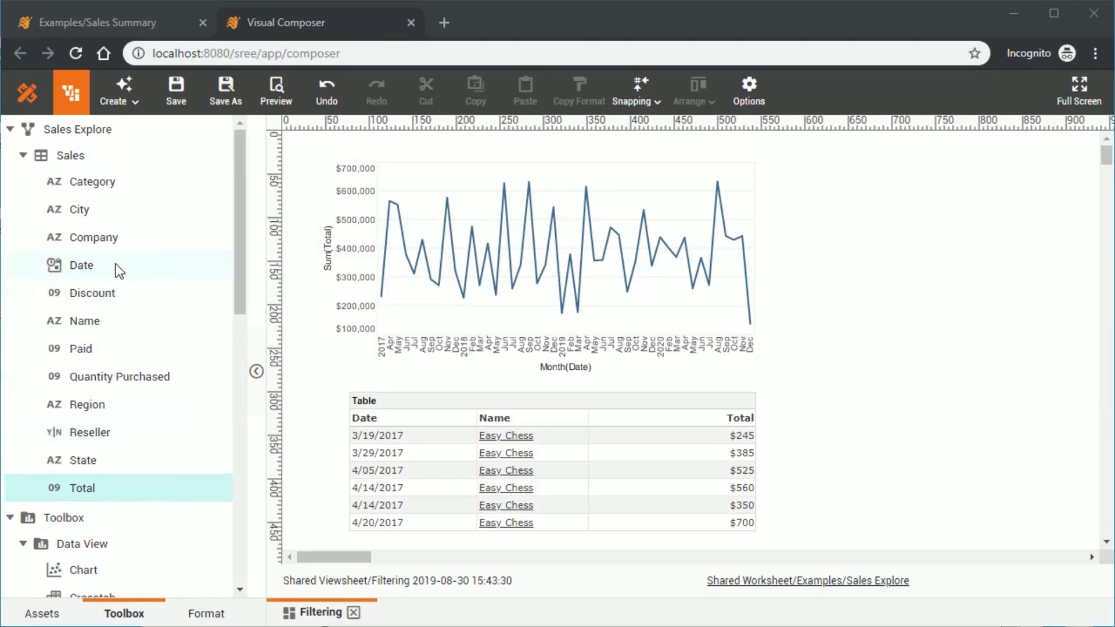
pyautogui.moveTo(116, 264); pyautogui.dragTo(834, 398)
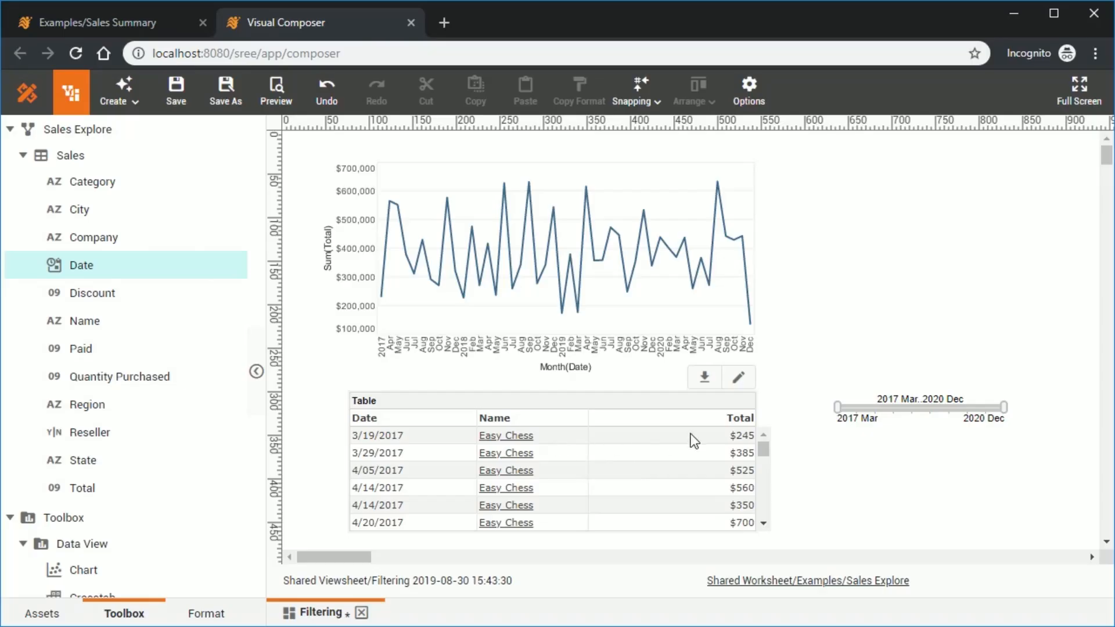
pyautogui.moveTo(837, 415); pyautogui.dragTo(921, 425)
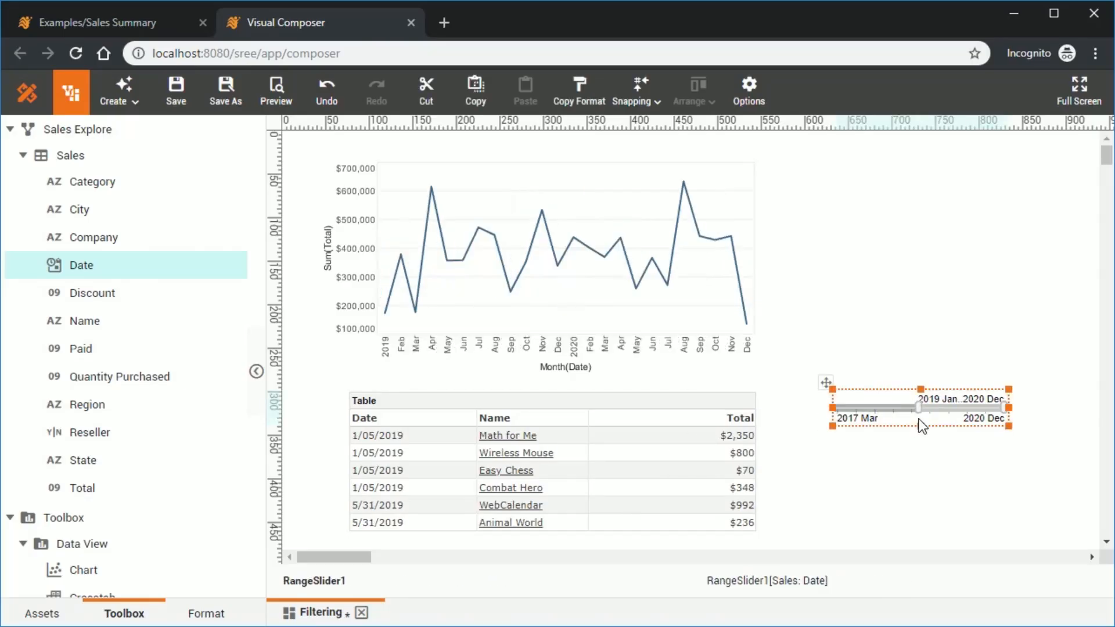
pyautogui.moveTo(977, 409); pyautogui.dragTo(904, 408)
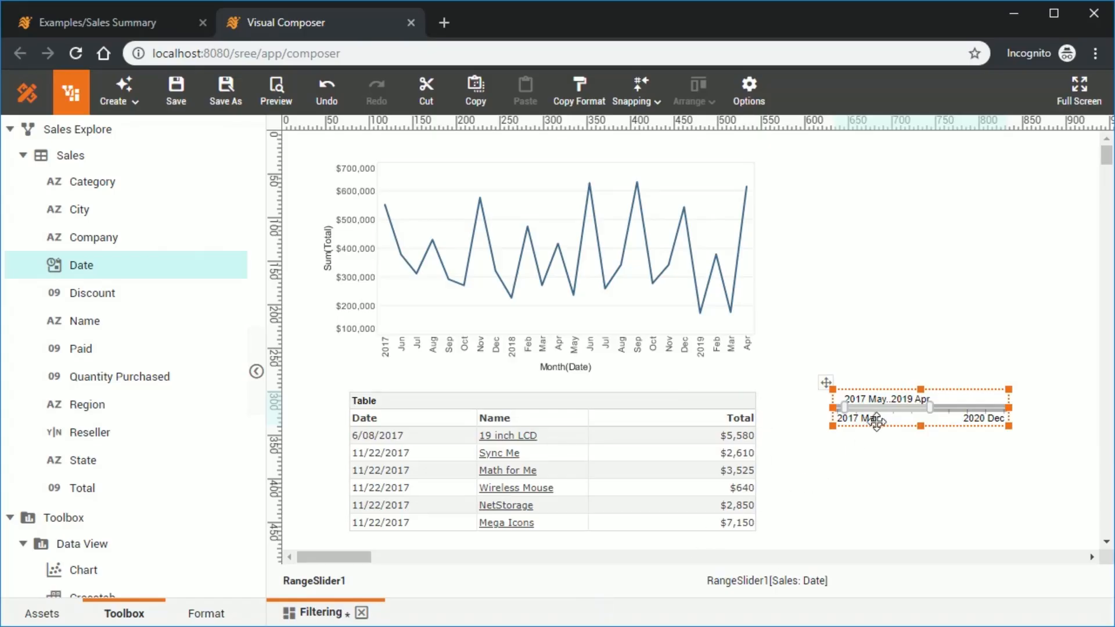
pyautogui.press('Delete')
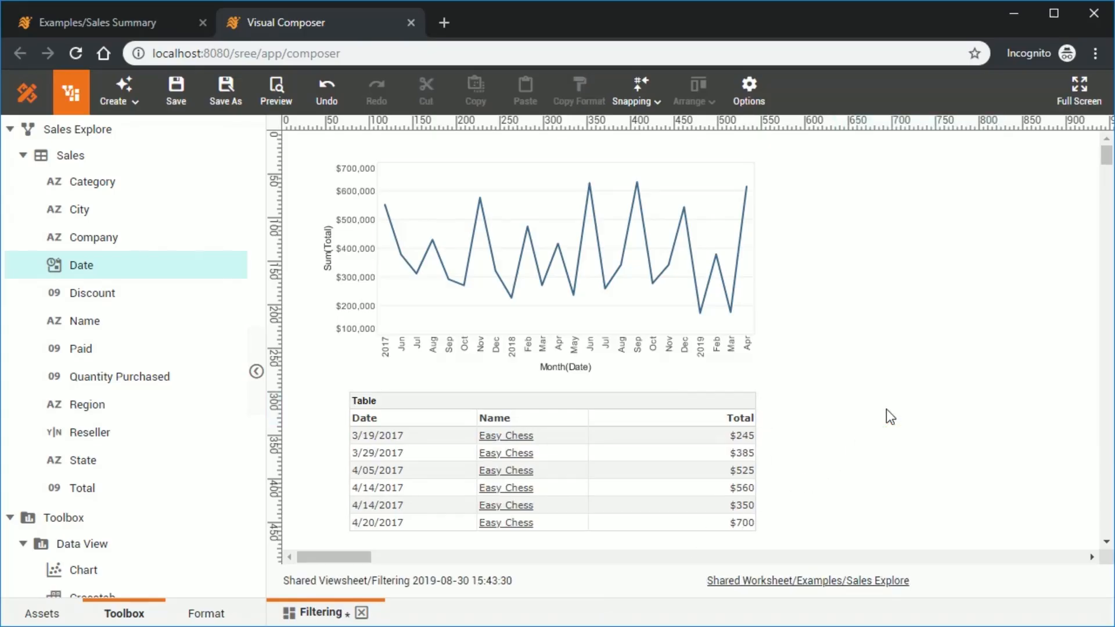
# - Add a Calendar filter beside the table and bind the Sales Date field to it
pyautogui.scroll(-5, 189, 350)
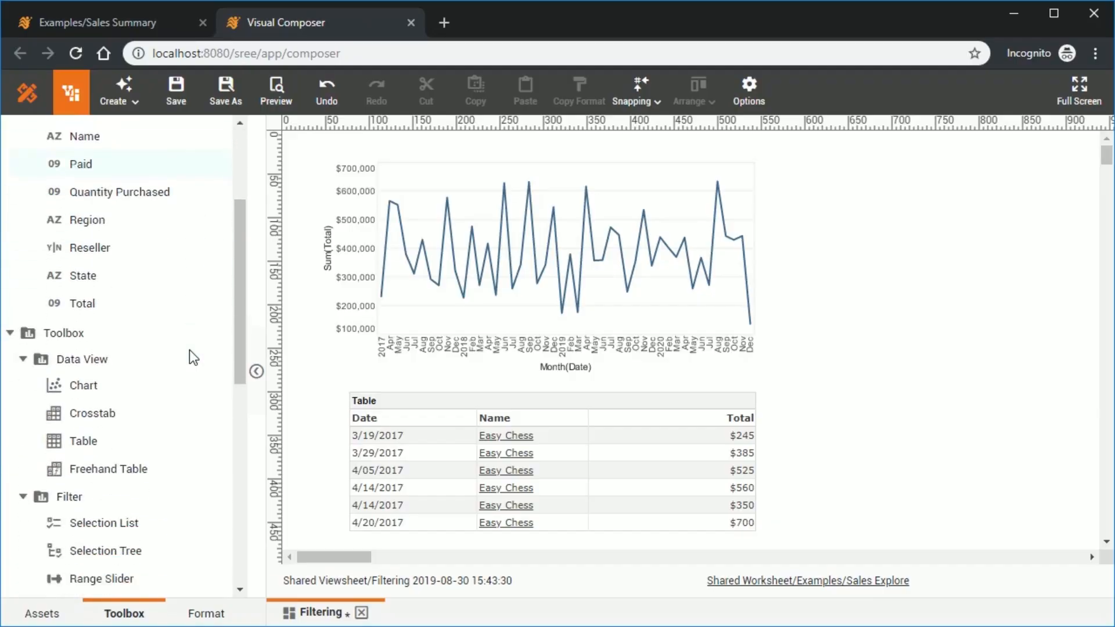
pyautogui.scroll(-2, 189, 357)
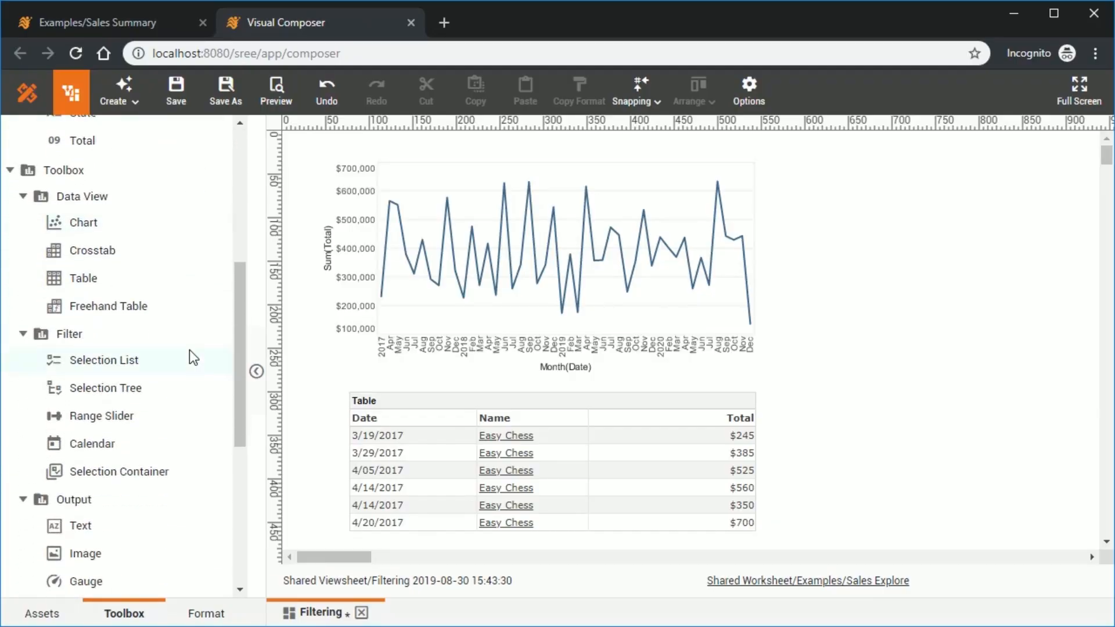
pyautogui.moveTo(175, 441); pyautogui.dragTo(785, 371)
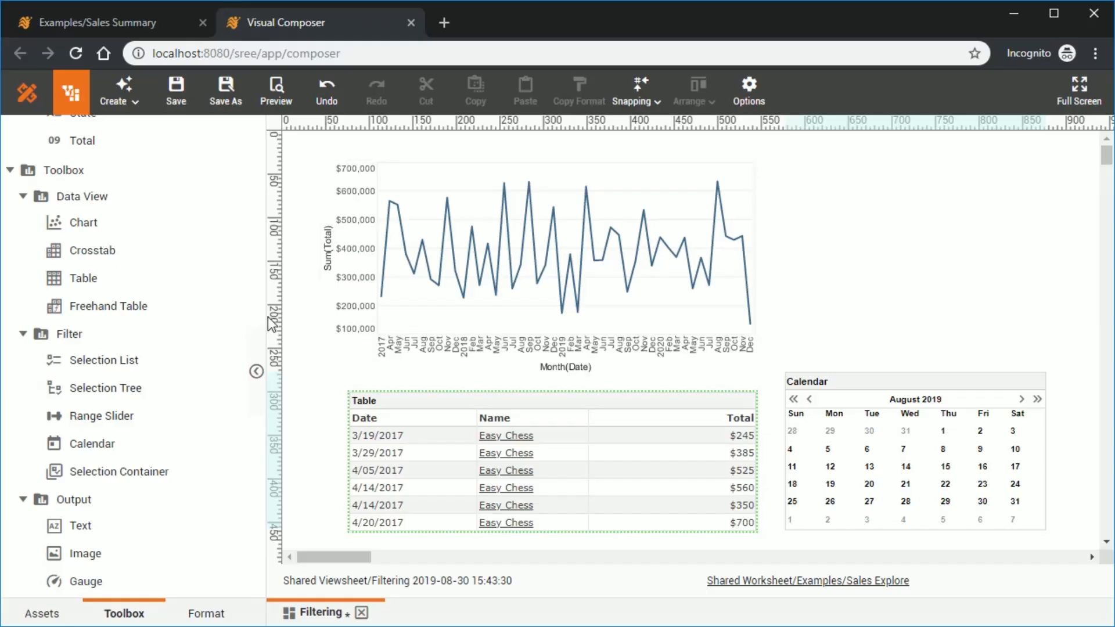
pyautogui.scroll(6, 238, 292)
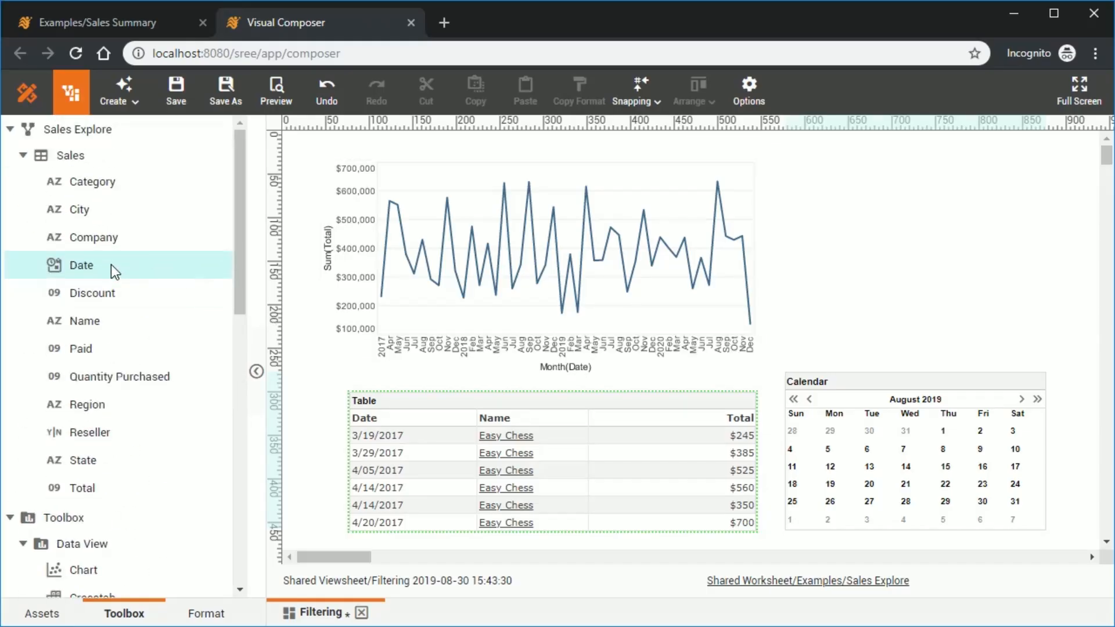
pyautogui.moveTo(110, 264); pyautogui.dragTo(923, 448)
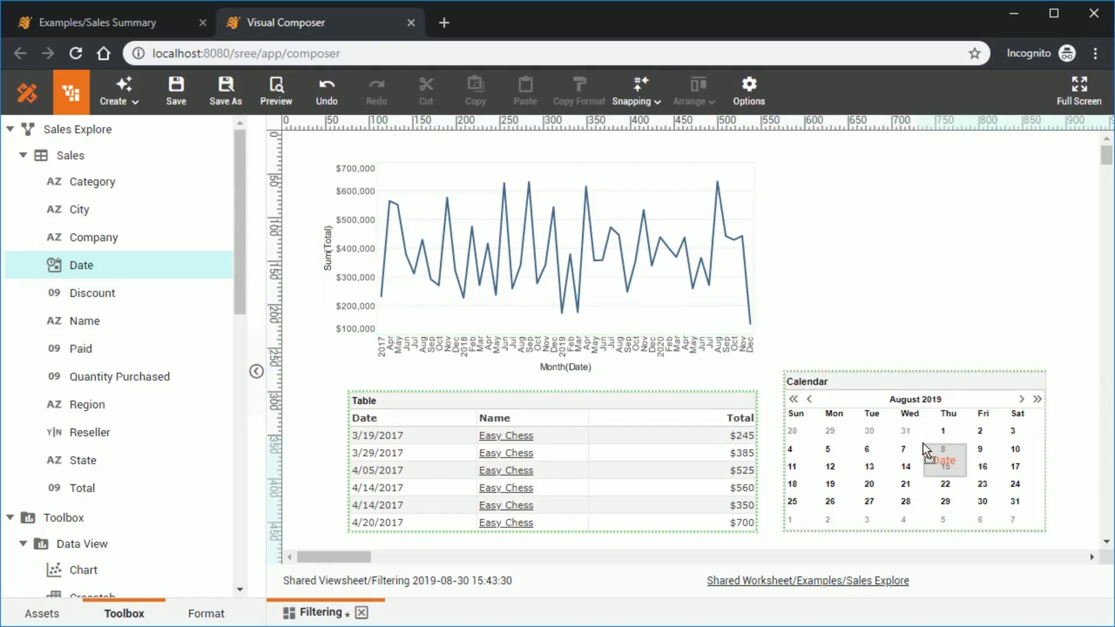
pyautogui.moveTo(923, 447); pyautogui.dragTo(923, 447)
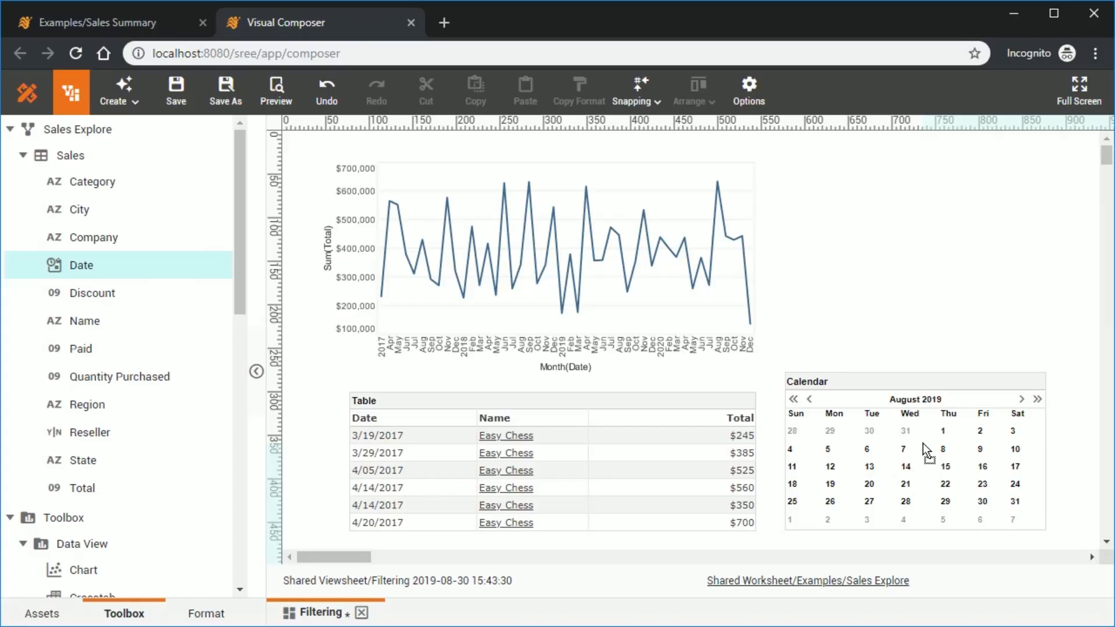
# - Filter by the calendar weeks of August 4 to 31, 2019, and, in year view, by months 1 through 6 of 2019
pyautogui.click(863, 451)
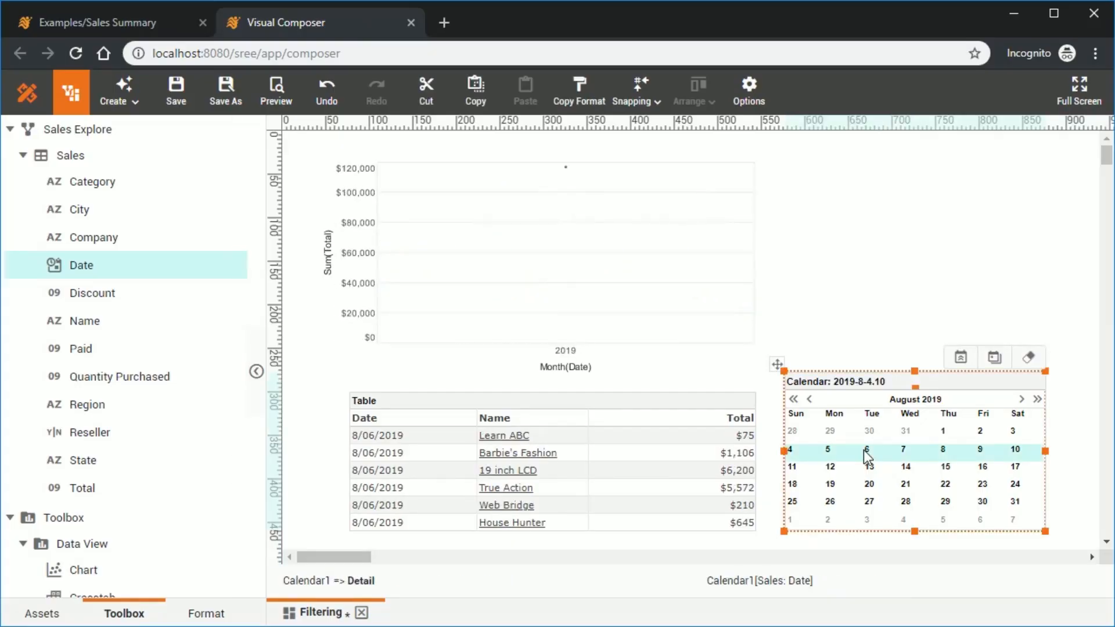
pyautogui.keyDown('shift'); pyautogui.click(853, 505); pyautogui.keyUp('shift')
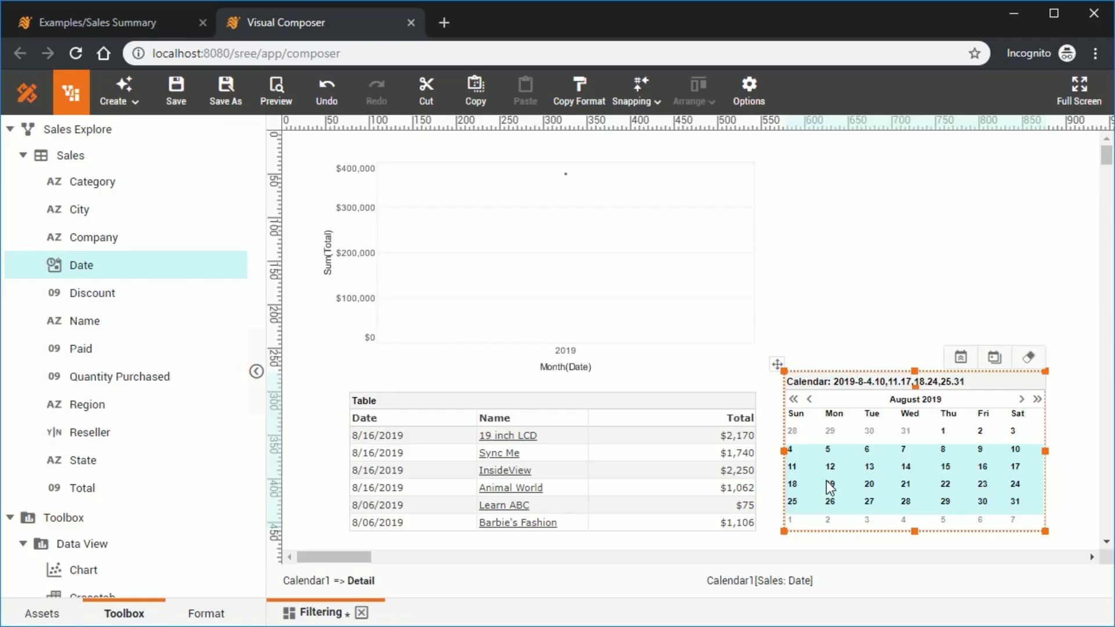
pyautogui.click(962, 360)
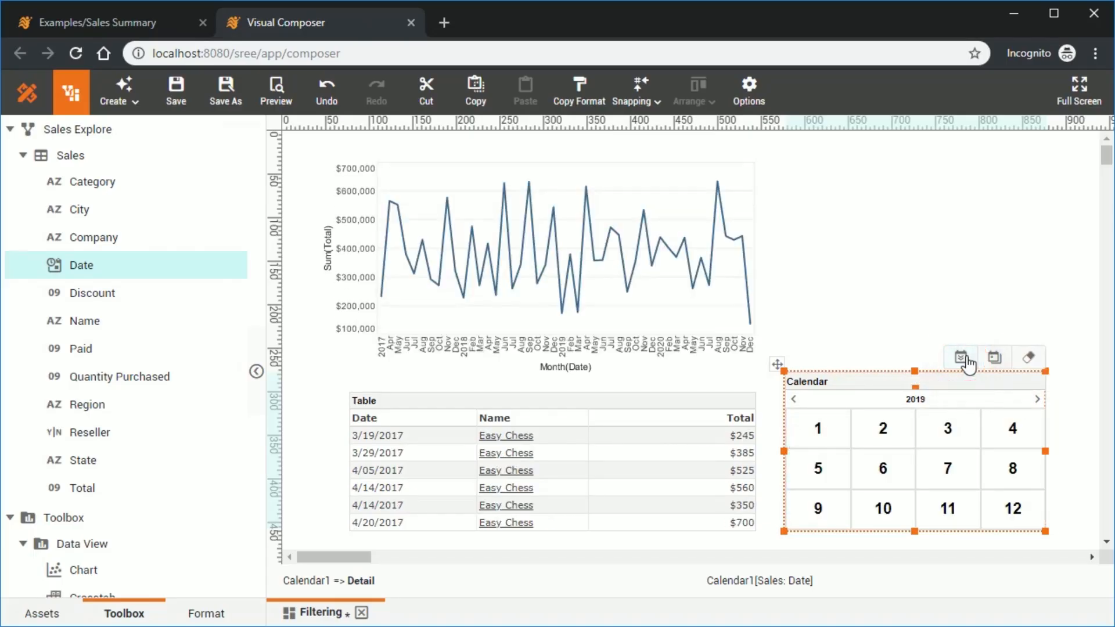
pyautogui.click(835, 440)
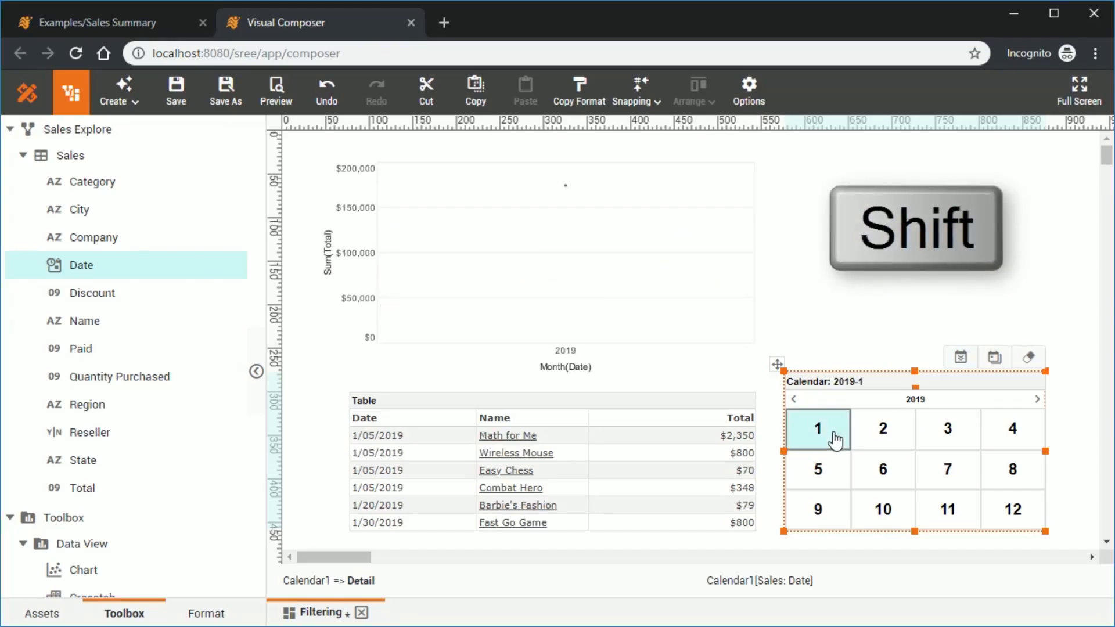
pyautogui.keyDown('shift'); pyautogui.click(890, 486); pyautogui.keyUp('shift')
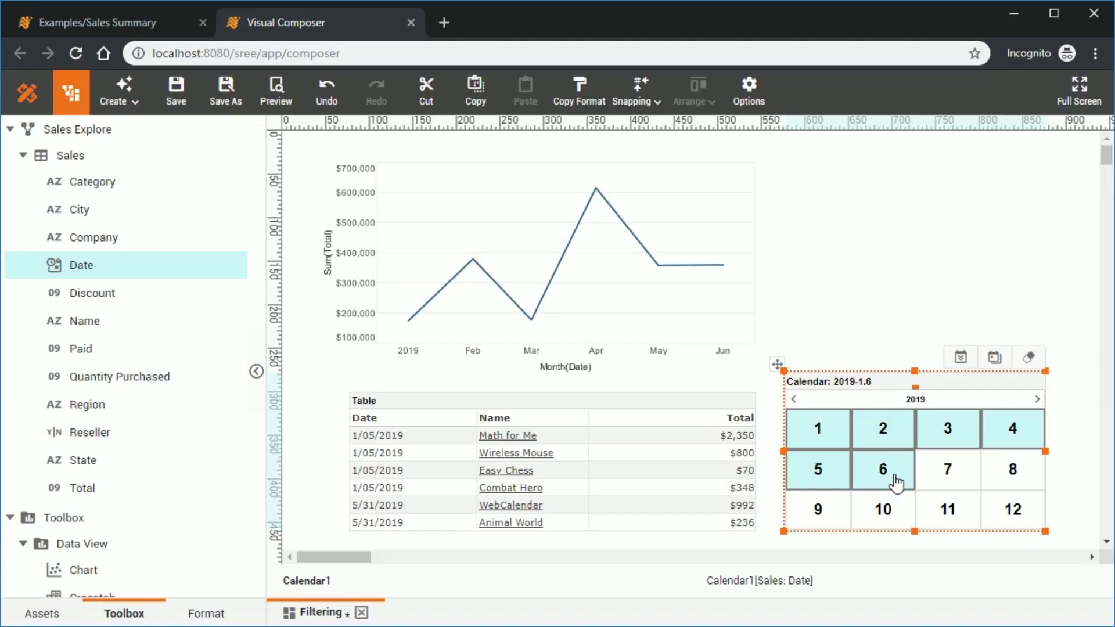
# - Switch the calendar to double view and rearrange the layout with the table right of the chart and the calendar below the chart
pyautogui.click(999, 368)
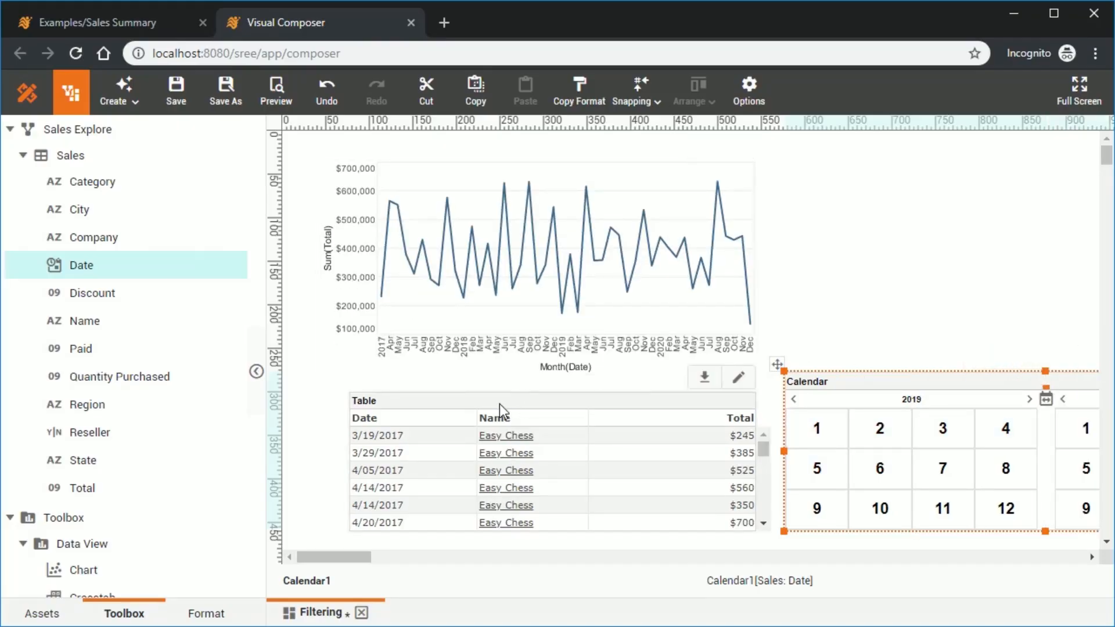
pyautogui.click(441, 400)
pyautogui.moveTo(441, 397); pyautogui.dragTo(854, 170)
pyautogui.click(858, 390)
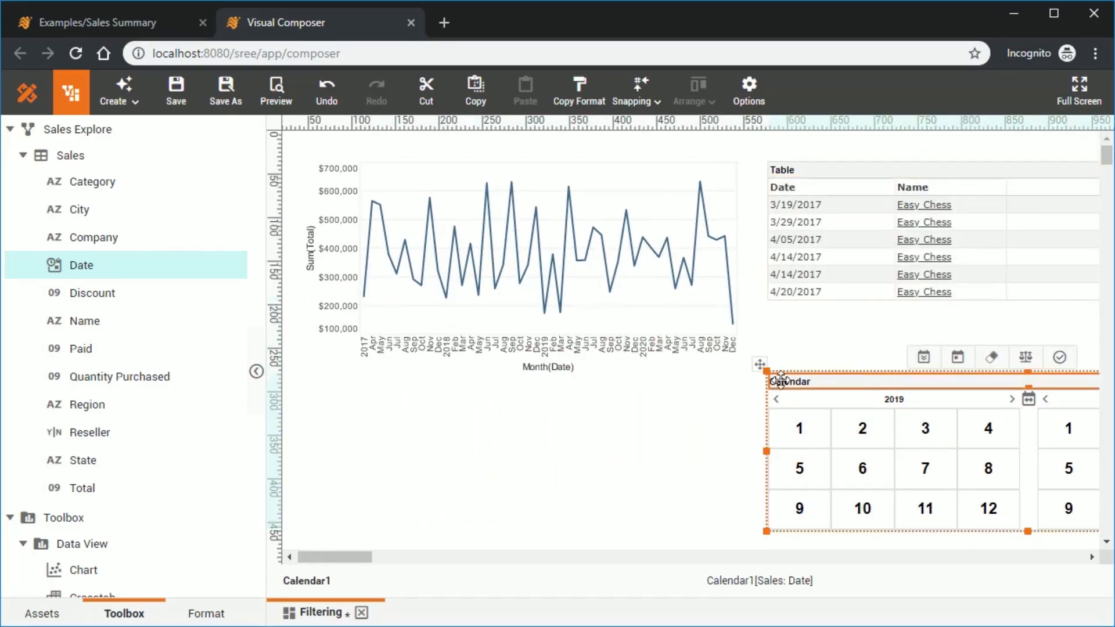
pyautogui.moveTo(760, 365); pyautogui.dragTo(300, 367)
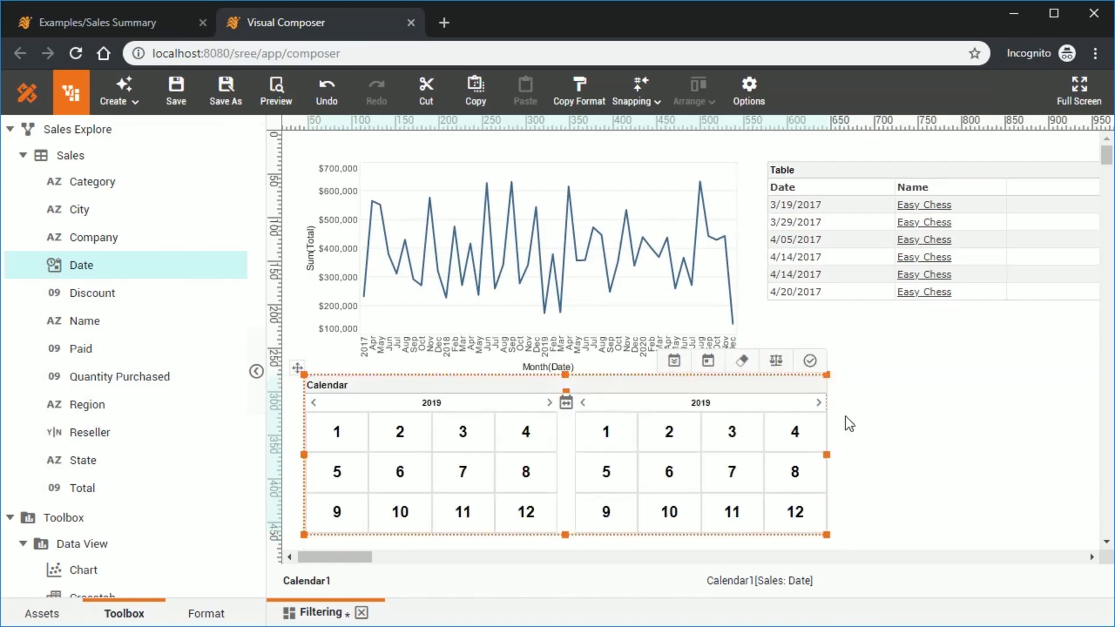
# - Narrow the table beside the chart so its right edge sits near 880 on the horizontal ruler
pyautogui.moveTo(361, 557); pyautogui.dragTo(395, 561)
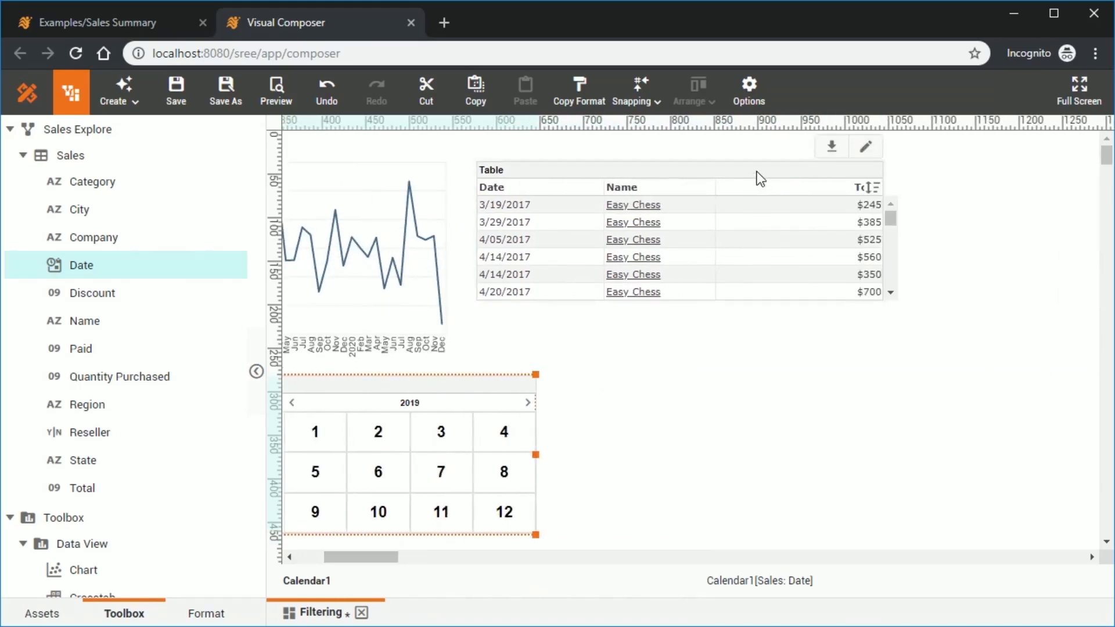
pyautogui.click(859, 231)
pyautogui.moveTo(885, 231); pyautogui.dragTo(742, 231)
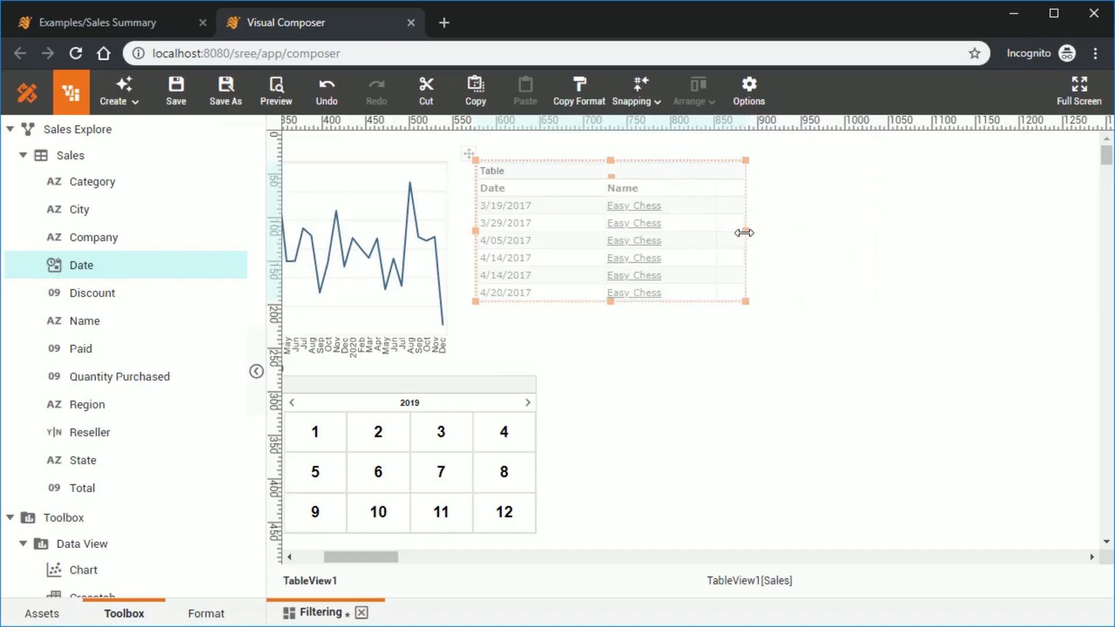
pyautogui.moveTo(370, 555); pyautogui.dragTo(323, 558)
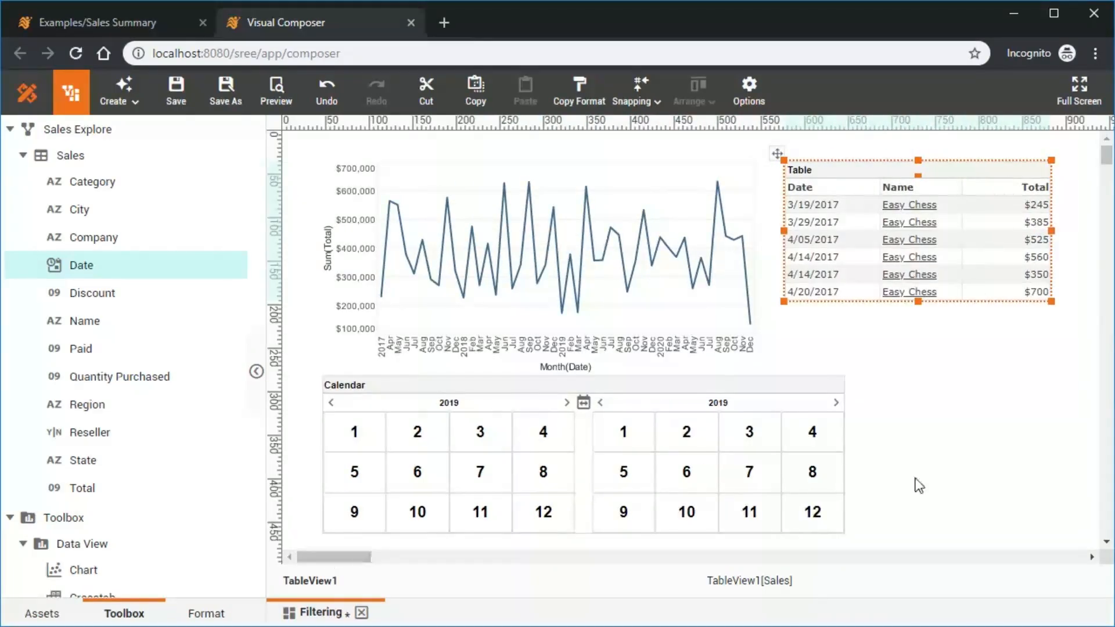
# - Select the range from July 2018 to July 2019 in the double calendar and apply it as the date filter
pyautogui.click(332, 403)
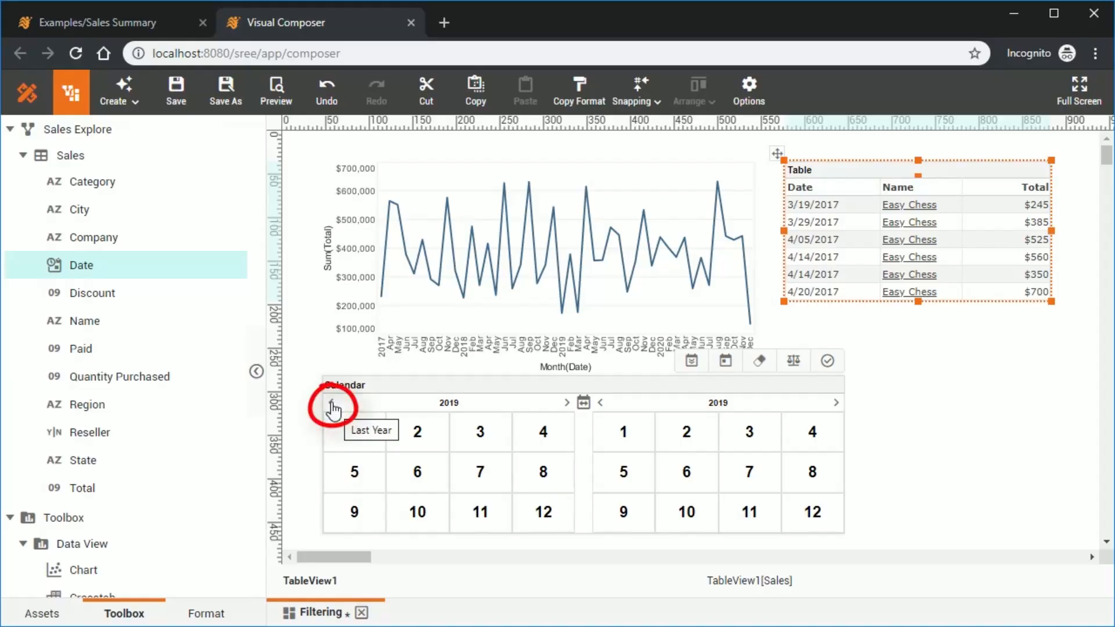
pyautogui.click(332, 404)
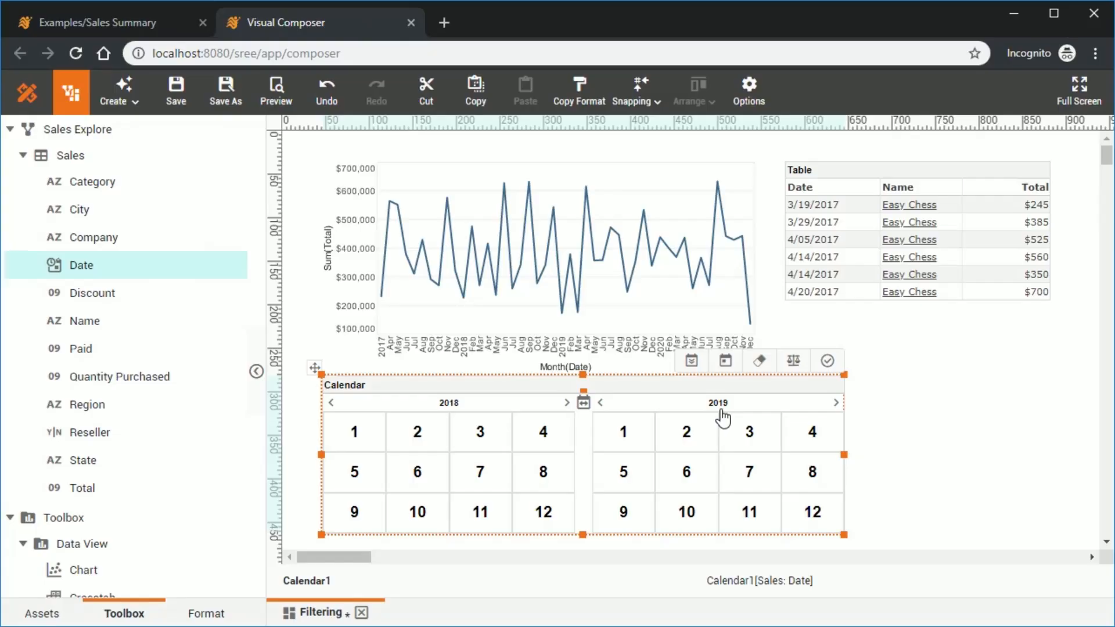
pyautogui.click(483, 475)
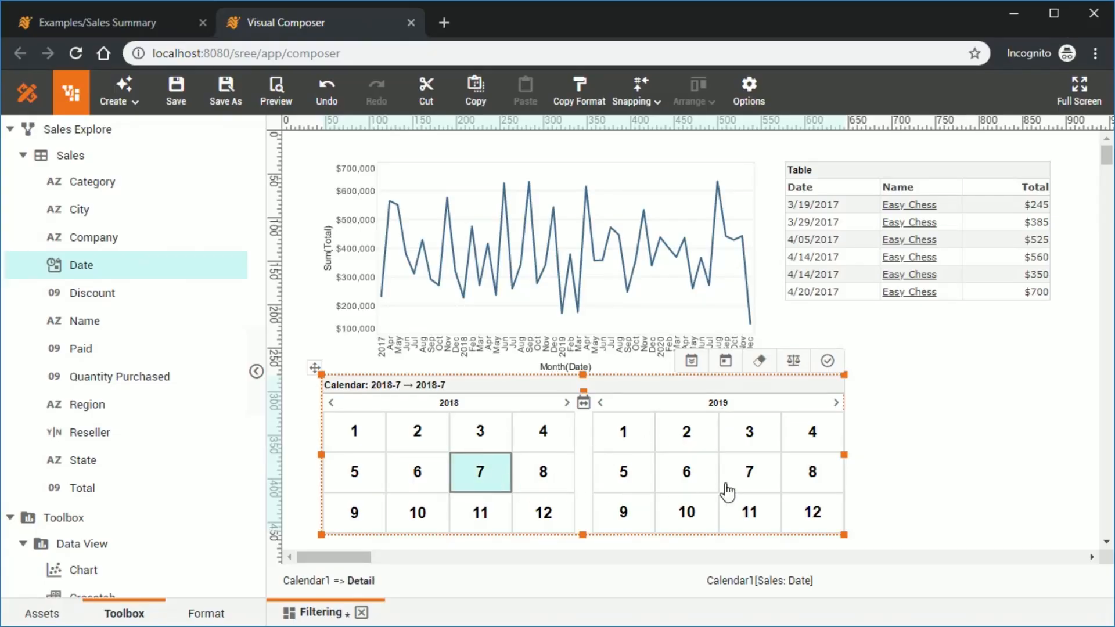
pyautogui.keyDown('shift'); pyautogui.click(755, 476); pyautogui.keyUp('shift')
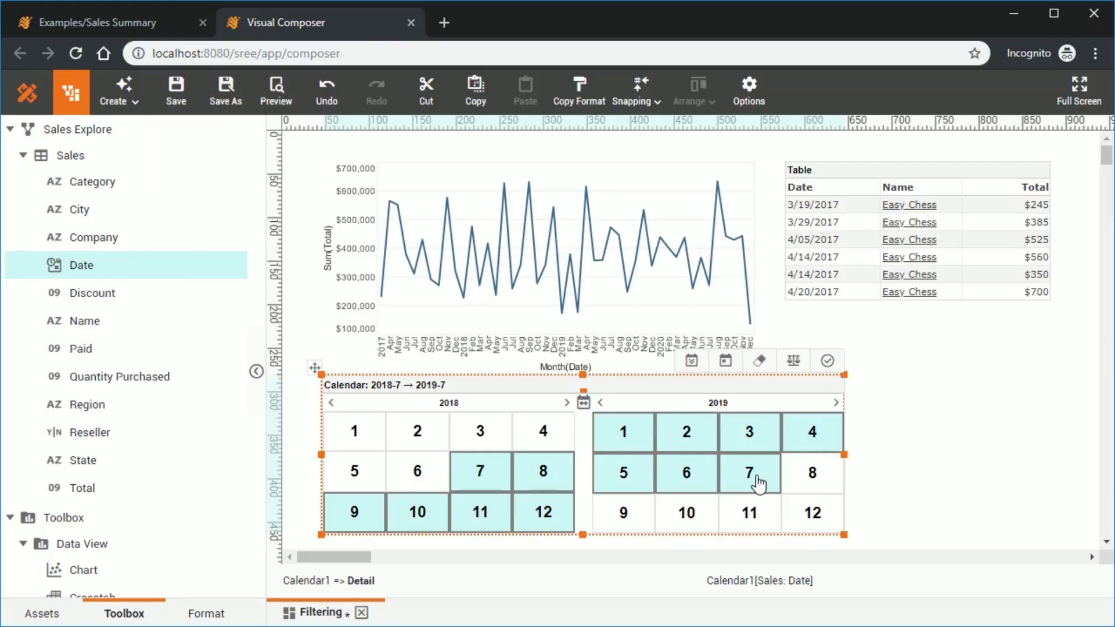
pyautogui.click(828, 361)
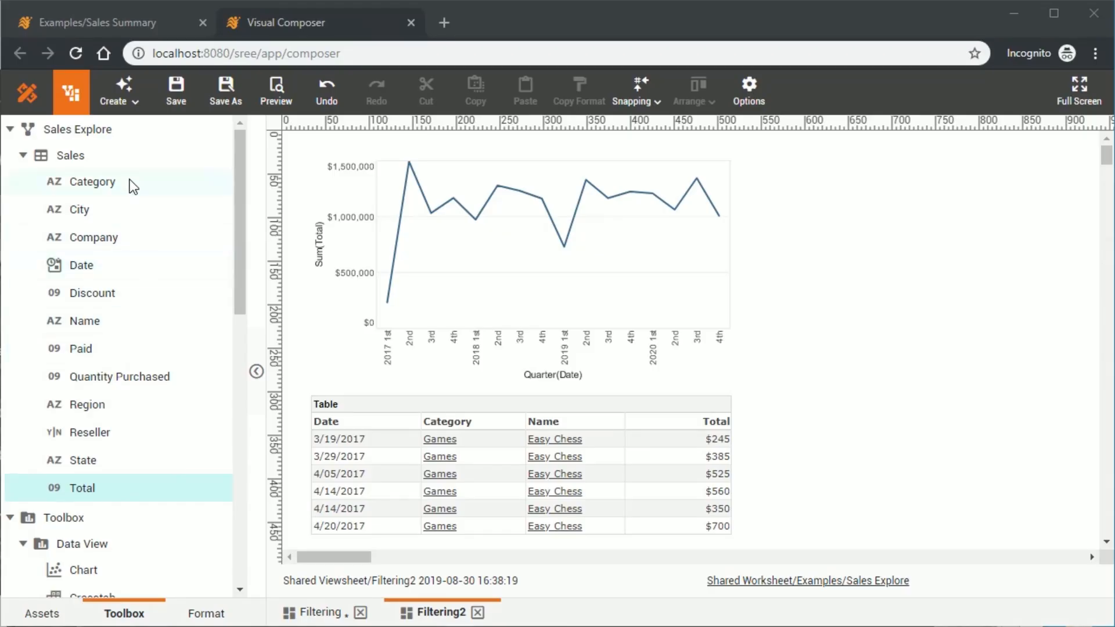
# - Add a Category selection list right of the chart in Filtering2 and lengthen it to fit all categories from Business to Personal
pyautogui.moveTo(134, 186); pyautogui.dragTo(803, 162)
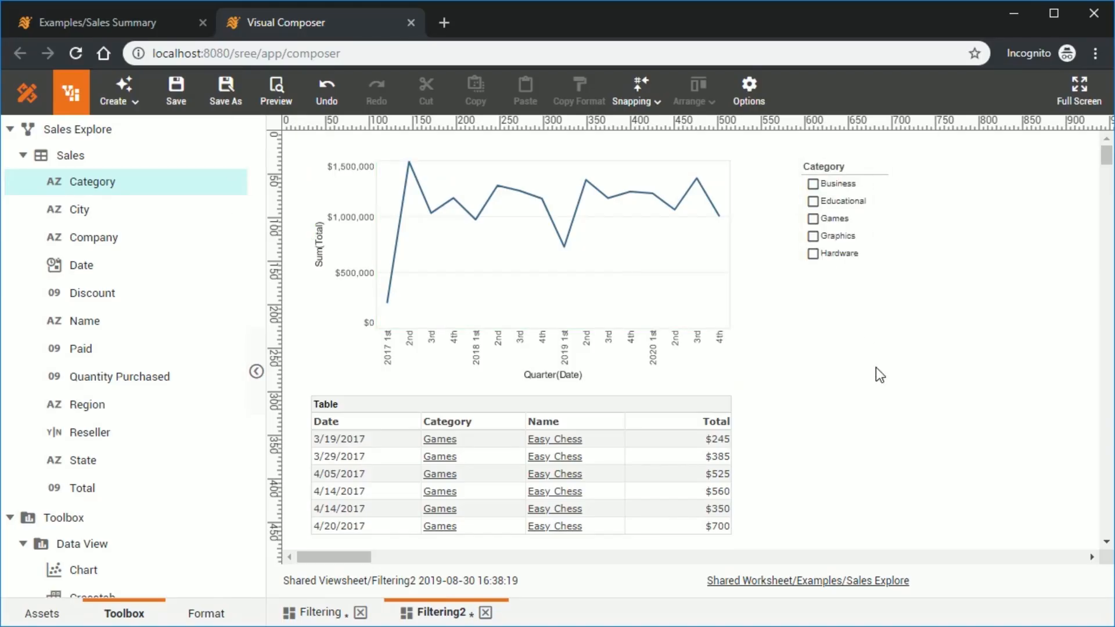
pyautogui.click(866, 245)
pyautogui.moveTo(847, 261); pyautogui.dragTo(846, 316)
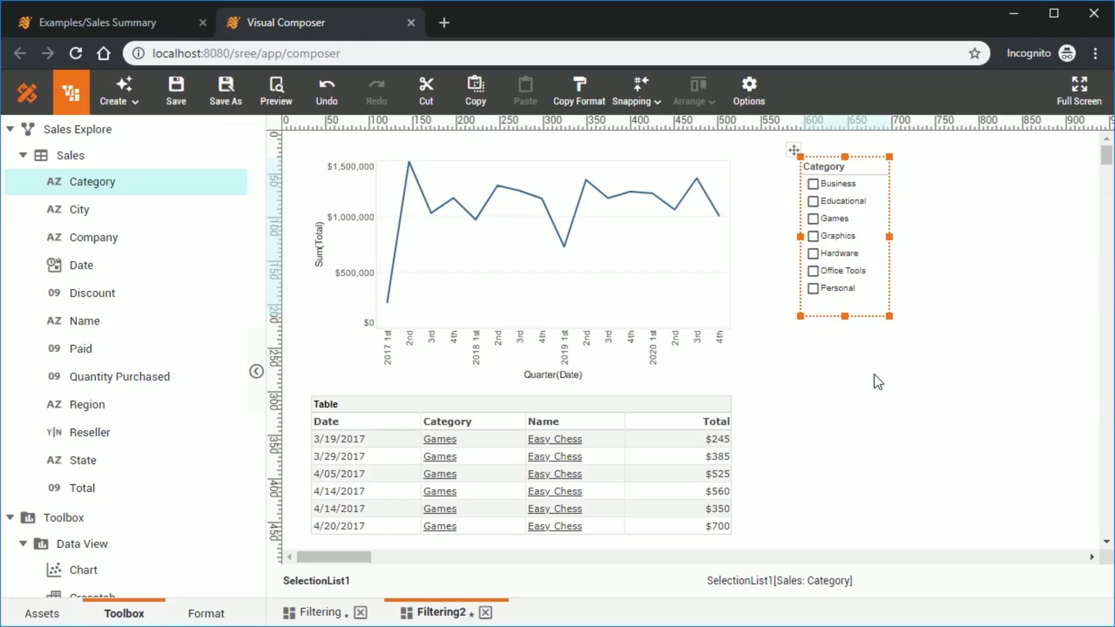
# - Reshape the Category selection list into a short, wide two-column block spanning about 540 to 920 on the horizontal ruler
pyautogui.moveTo(845, 315); pyautogui.dragTo(1030, 191)
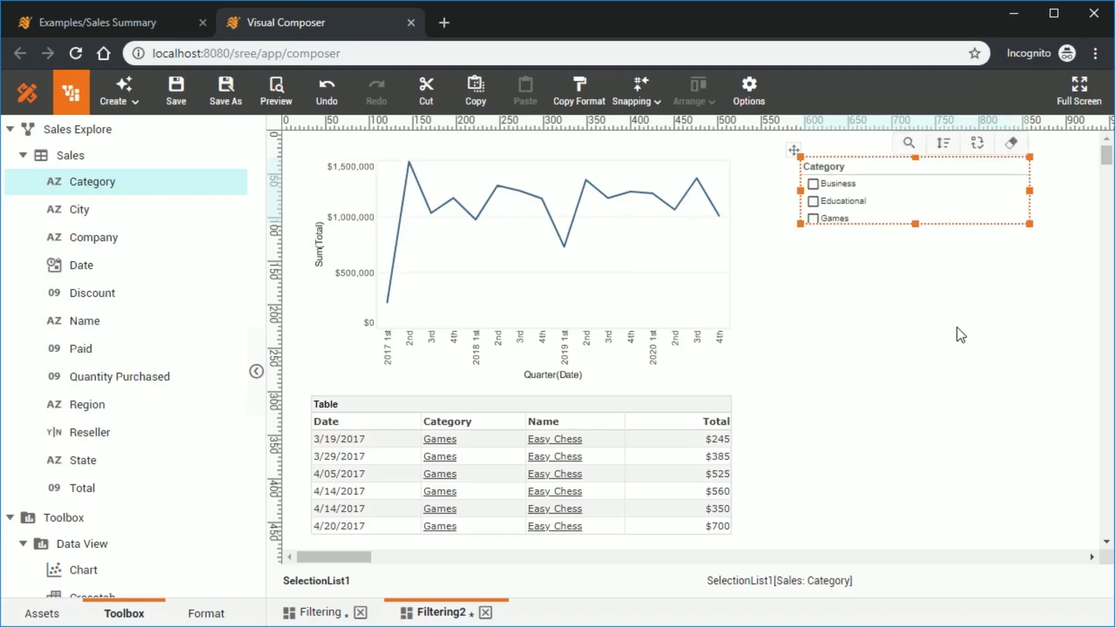
pyautogui.moveTo(915, 223); pyautogui.dragTo(915, 254)
pyautogui.moveTo(1030, 205); pyautogui.dragTo(1088, 206)
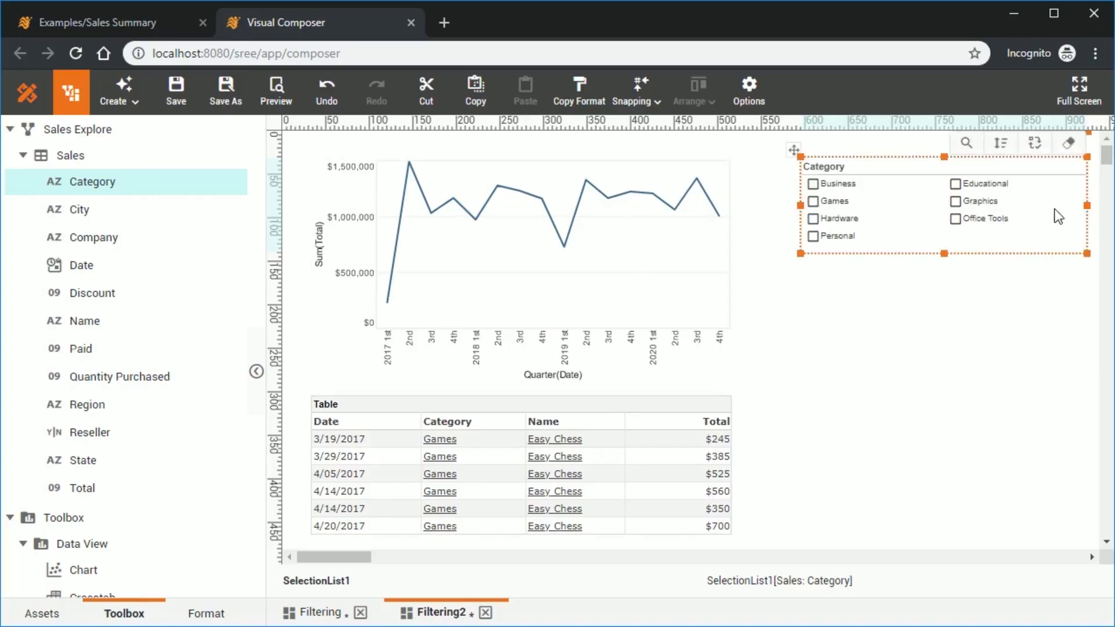
pyautogui.moveTo(802, 205); pyautogui.dragTo(757, 210)
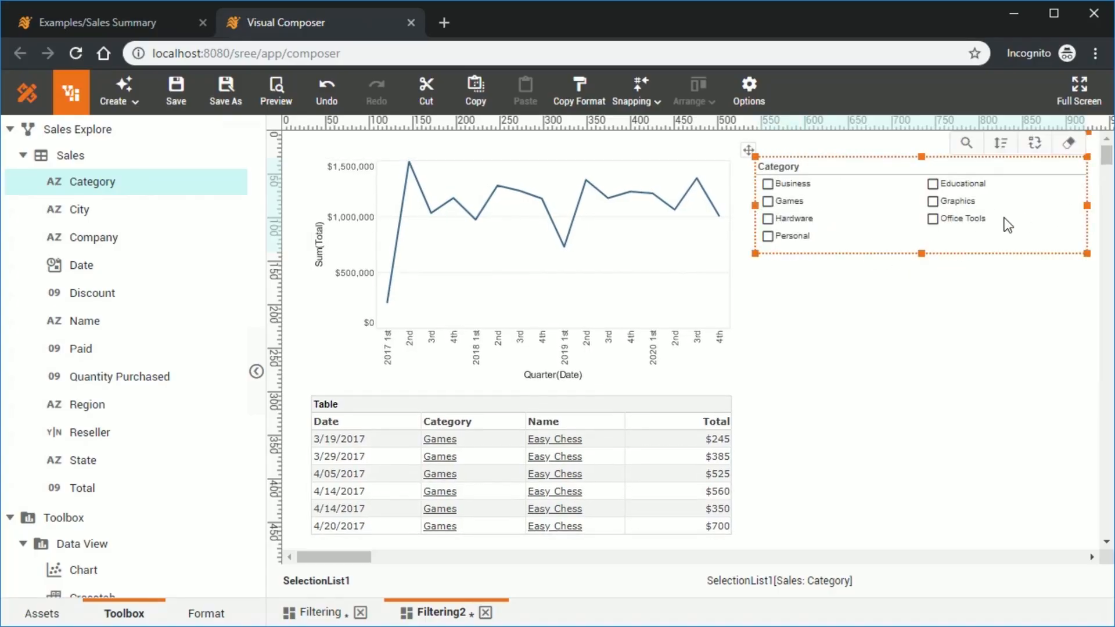
# - Try narrowing the cells of the Category selection list to arrange them in four columns
pyautogui.click(871, 208)
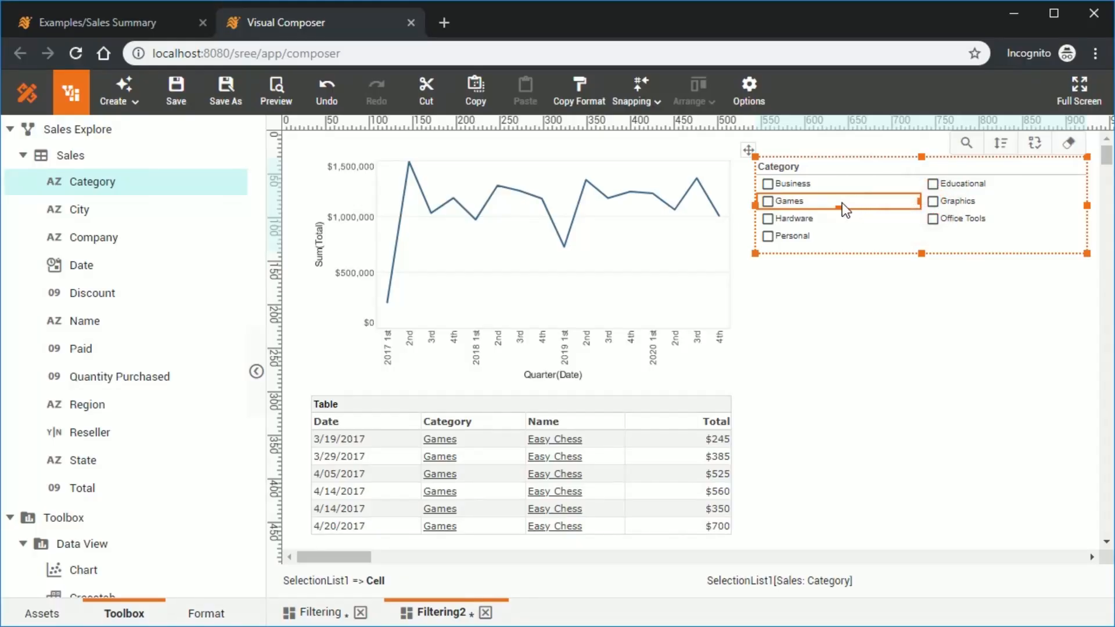
pyautogui.moveTo(919, 201); pyautogui.dragTo(841, 203)
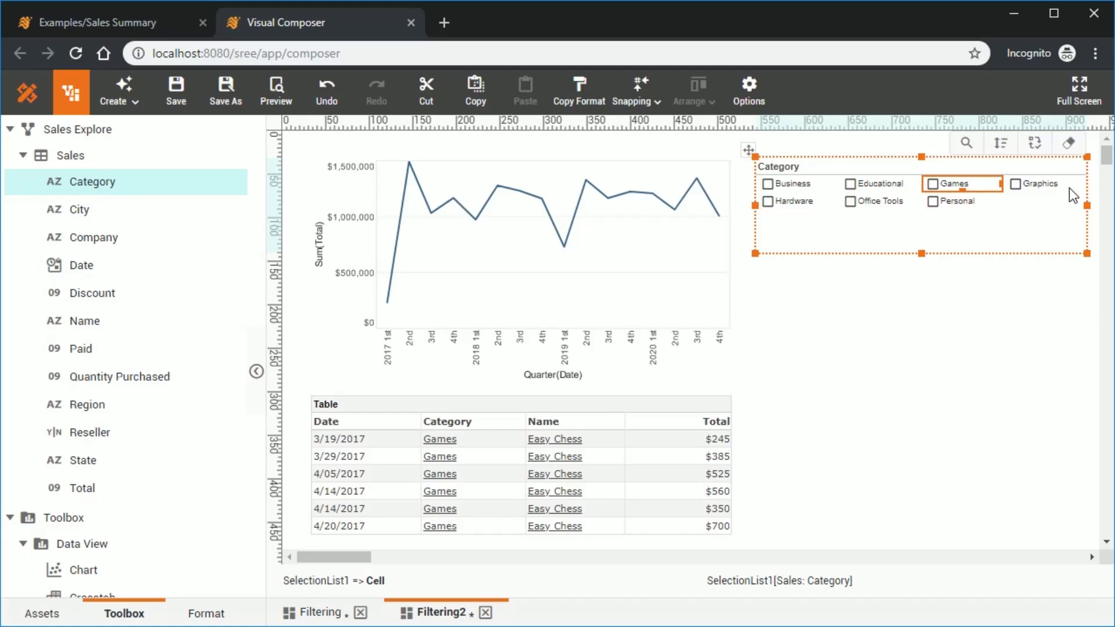
pyautogui.click(887, 299)
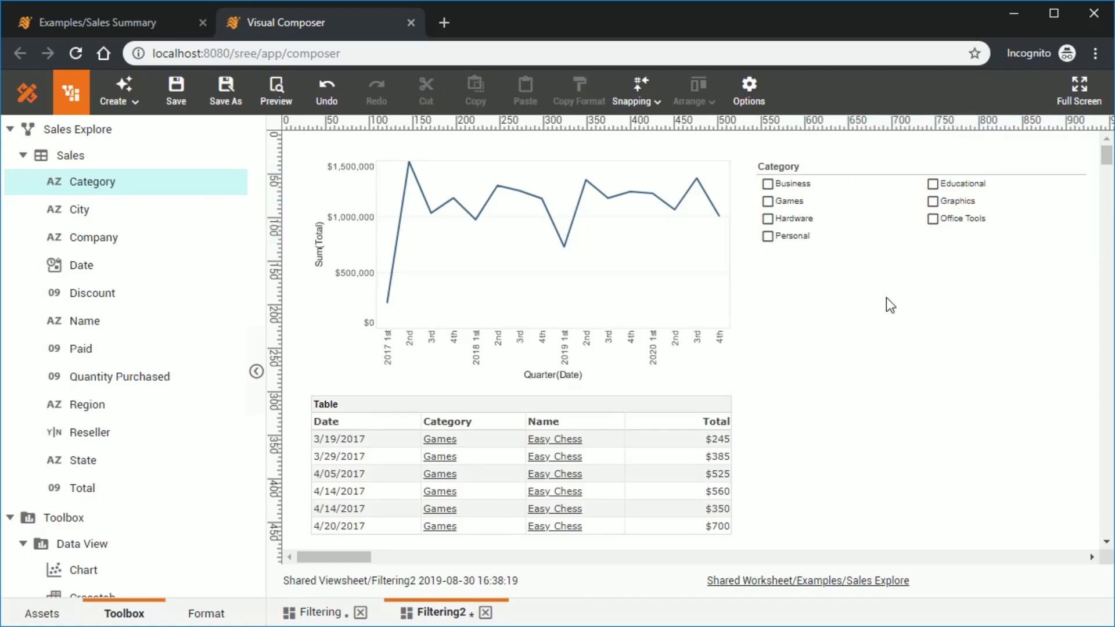
# - Review the general options in the Category selection list's properties without changing them
pyautogui.moveTo(867, 194)
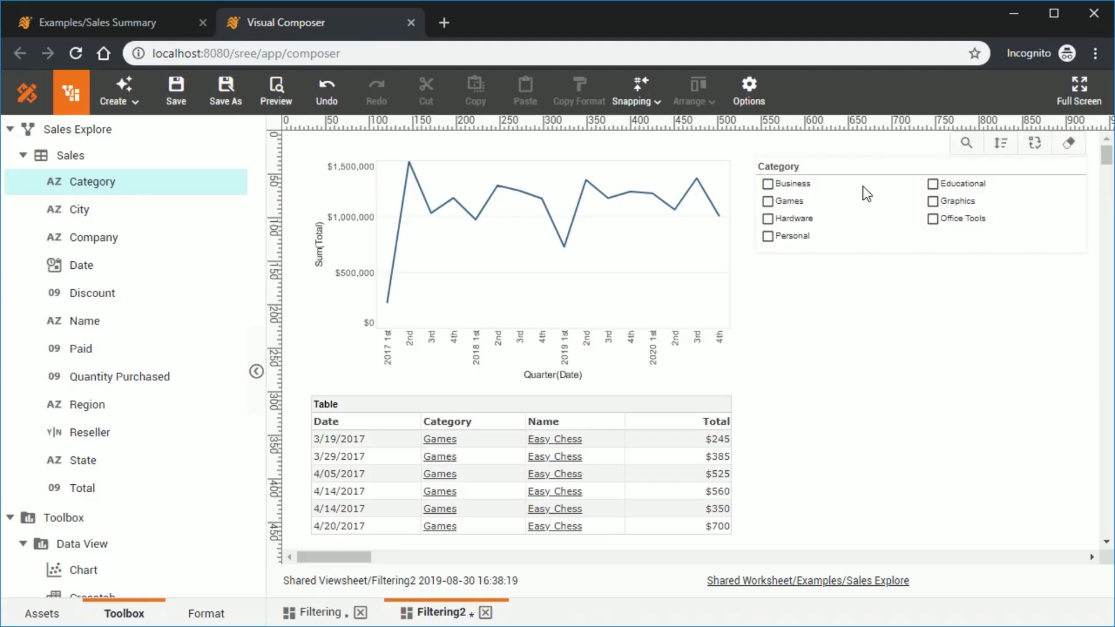
pyautogui.rightClick(854, 165)
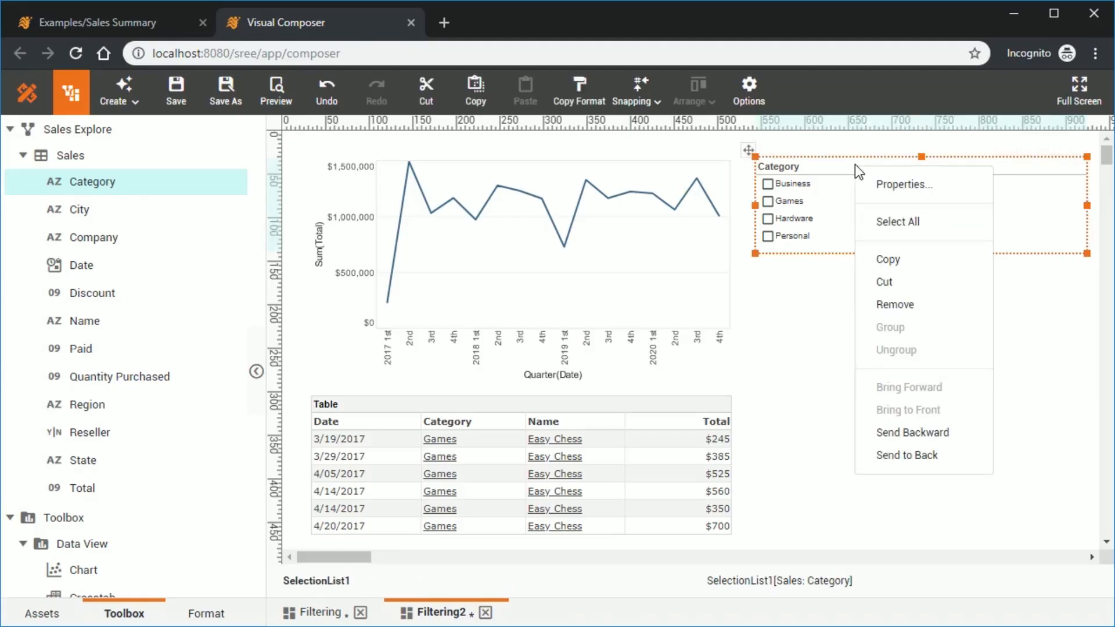
pyautogui.click(943, 186)
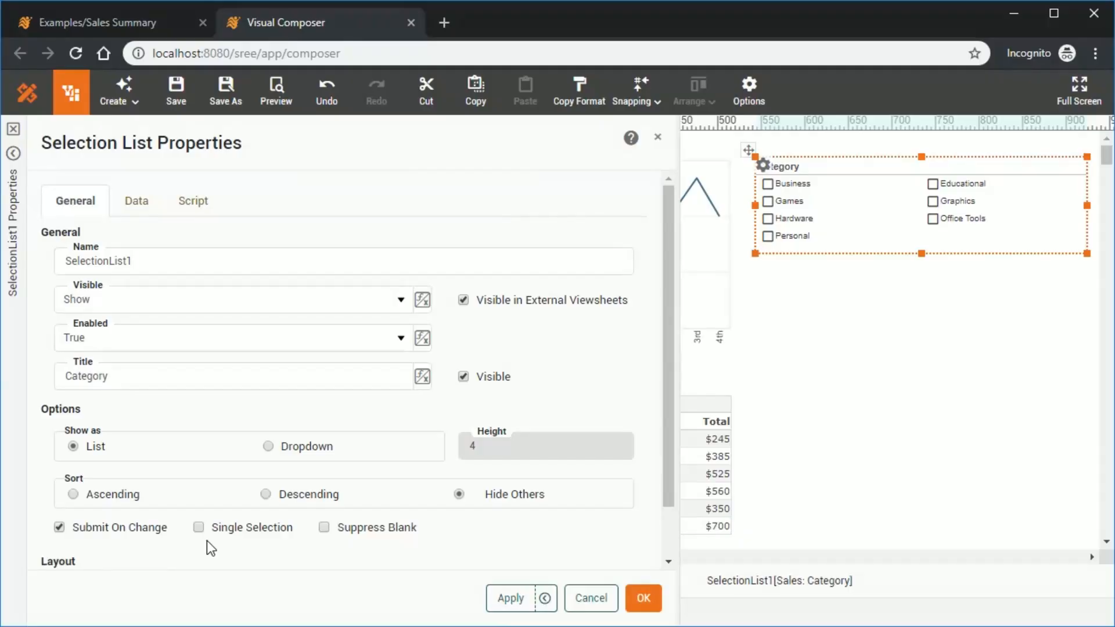
pyautogui.click(591, 598)
# - Filter the chart and table by Business, Hardware and Office Tools in the Category selection list, and clear Business again
pyautogui.click(768, 185)
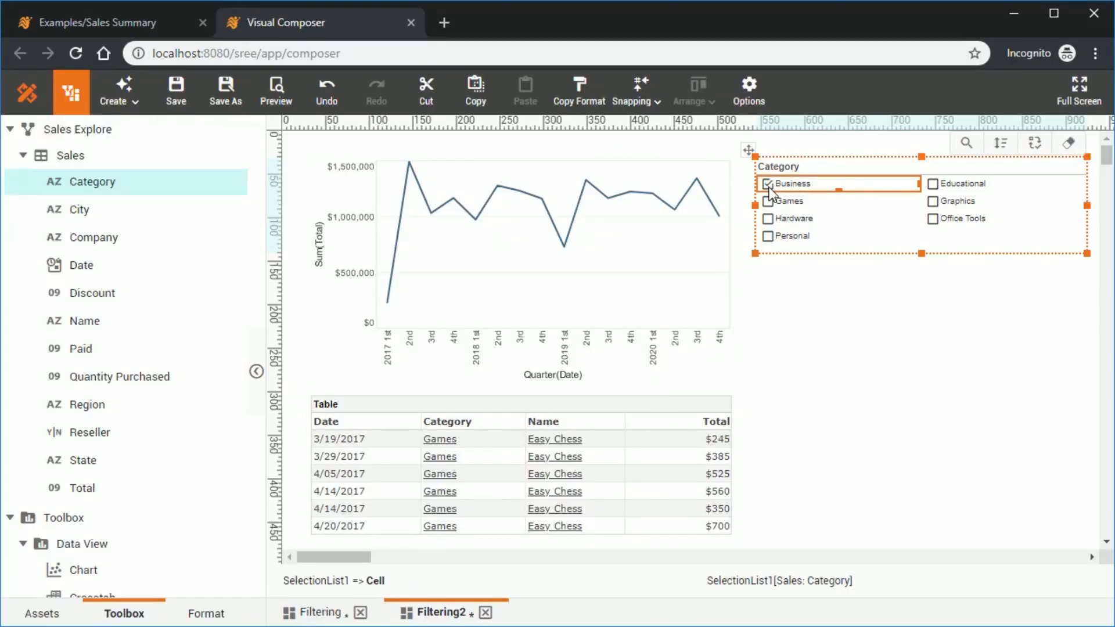
pyautogui.click(768, 219)
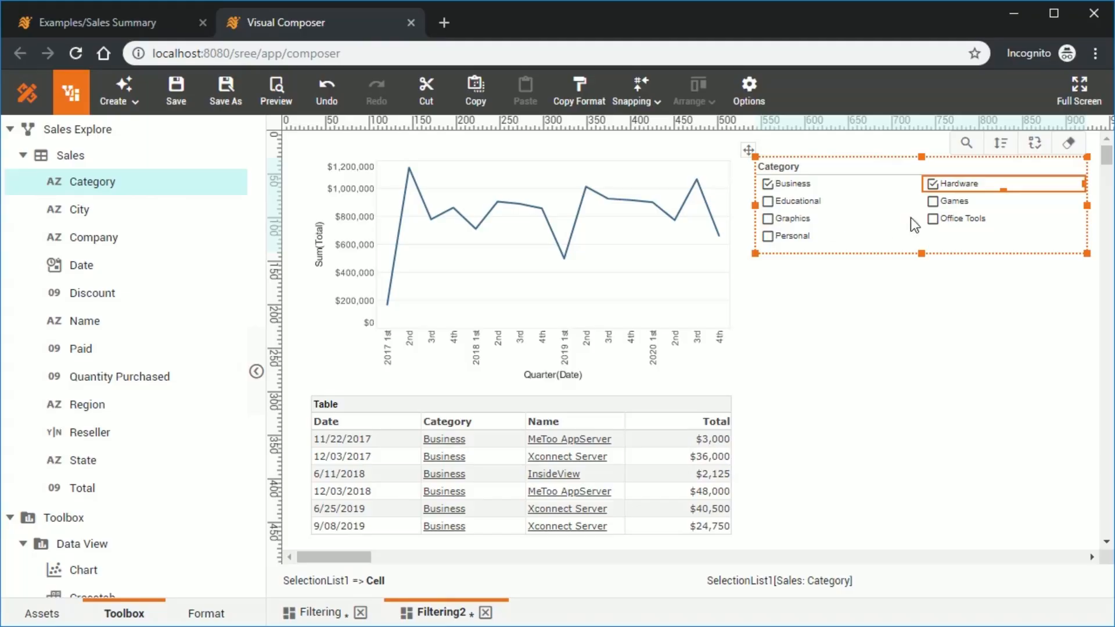
pyautogui.click(935, 218)
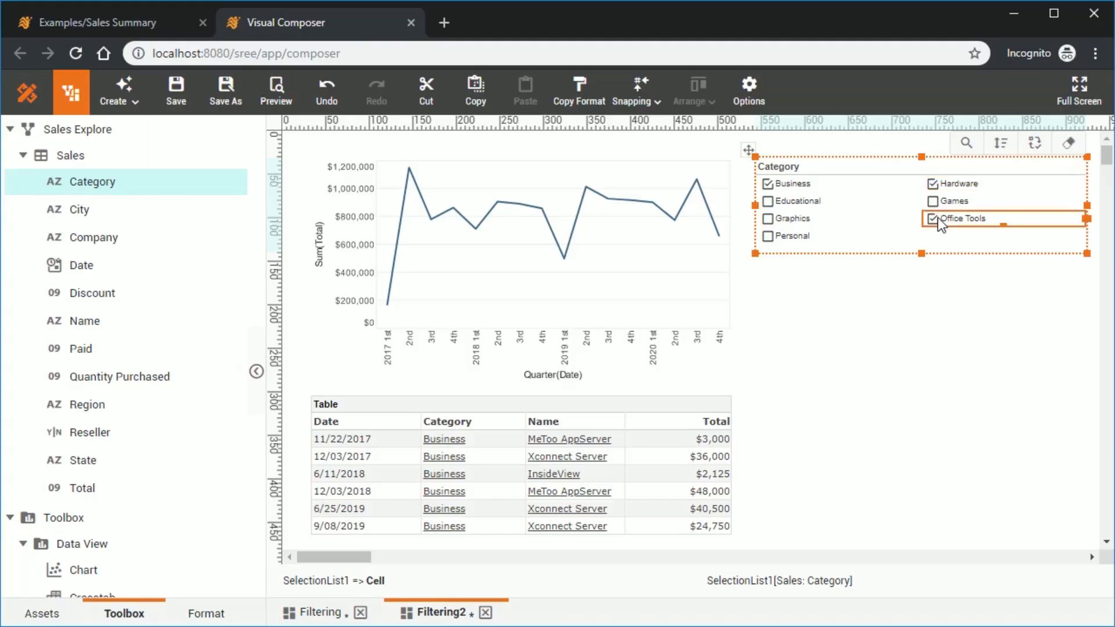
pyautogui.click(768, 183)
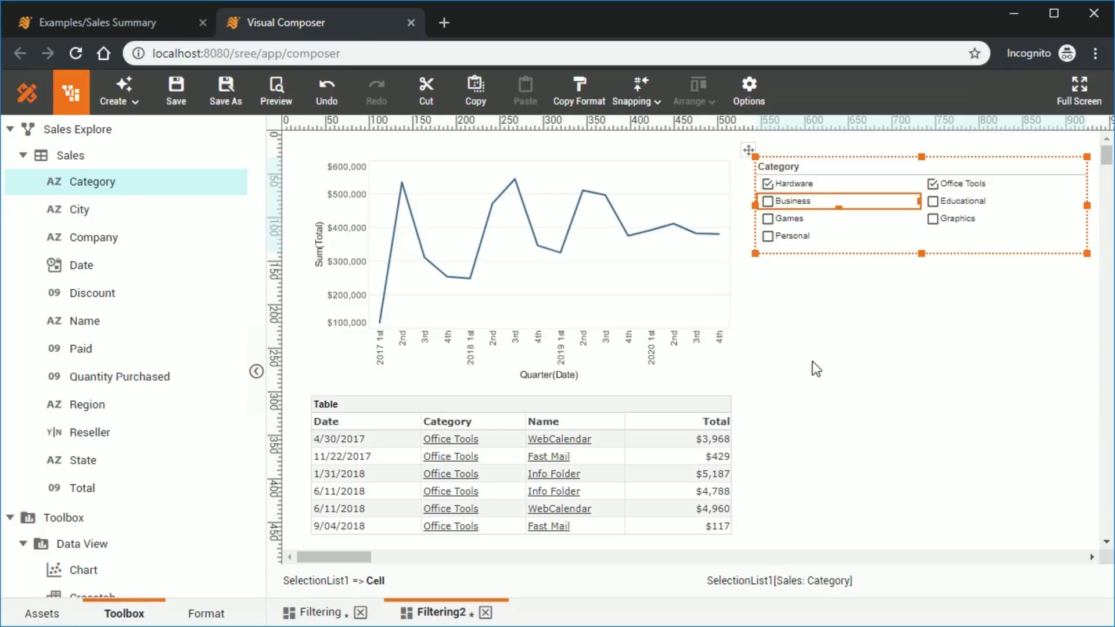
# - Delete the Category selection list and place an empty Selection Tree in its spot beside the chart
pyautogui.click(819, 166)
pyautogui.press('Delete')
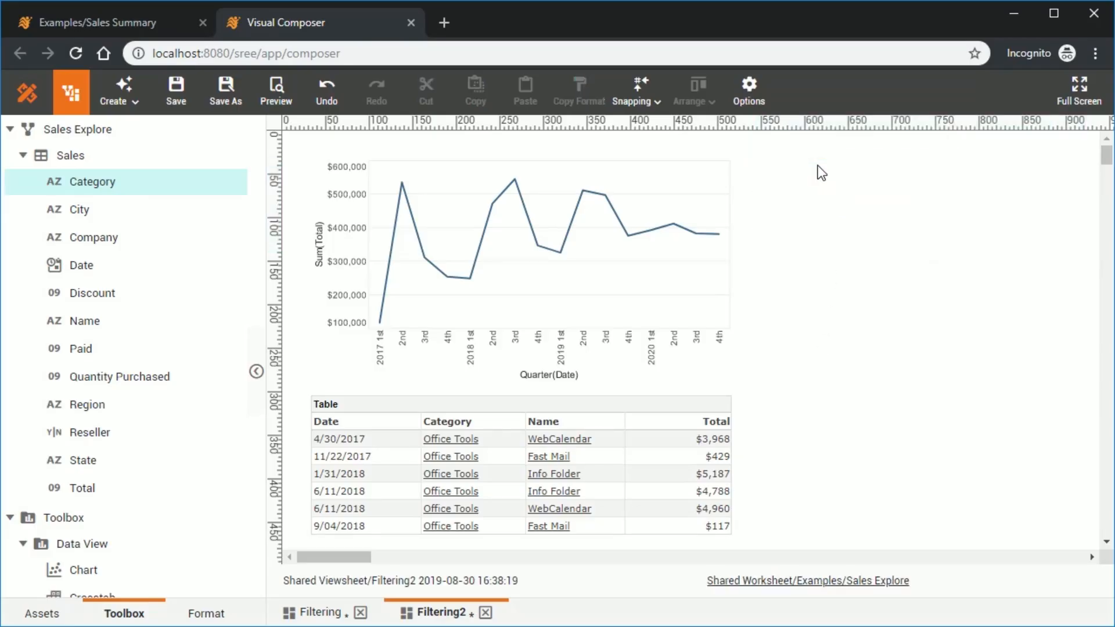
pyautogui.scroll(-5, 144, 369)
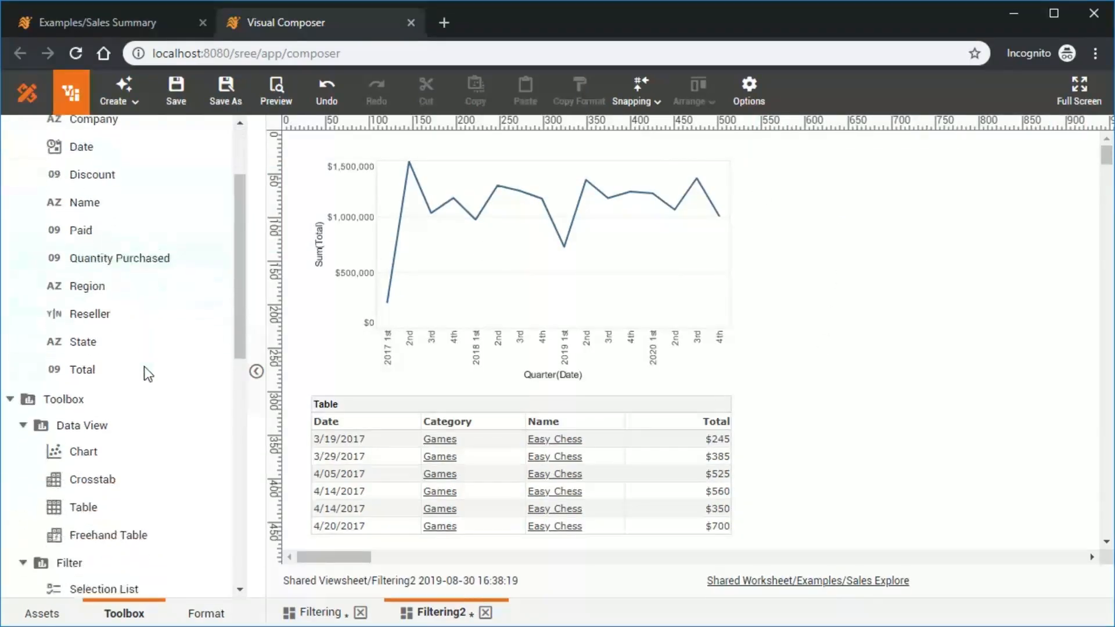
pyautogui.moveTo(139, 444); pyautogui.dragTo(775, 165)
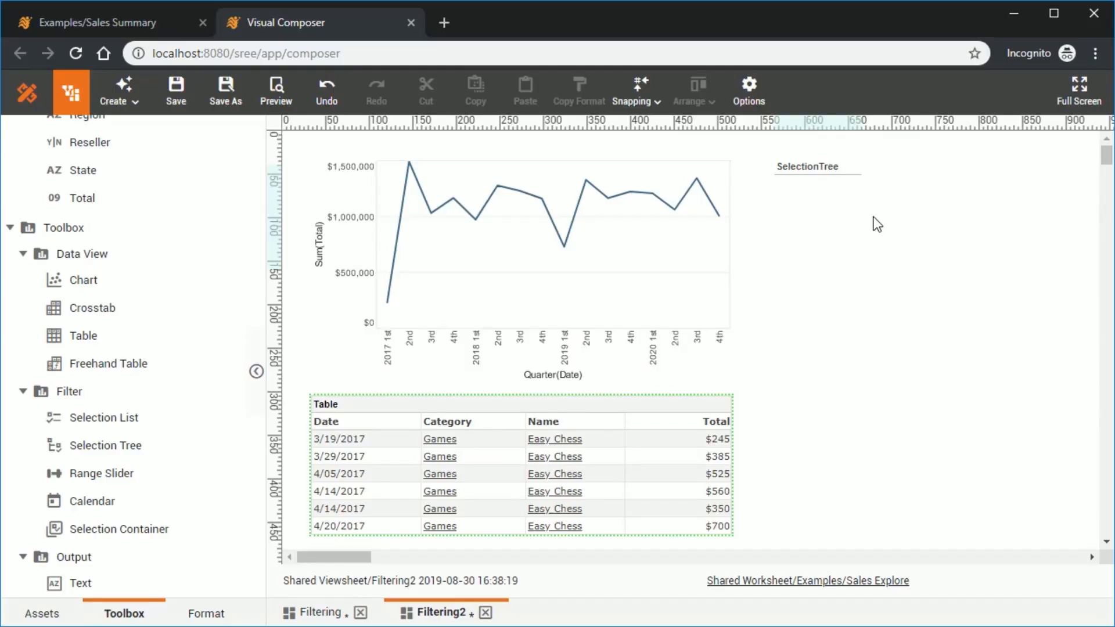
# - Bind the selection tree to the Category field with Name as the level beneath it
pyautogui.scroll(5, 190, 239)
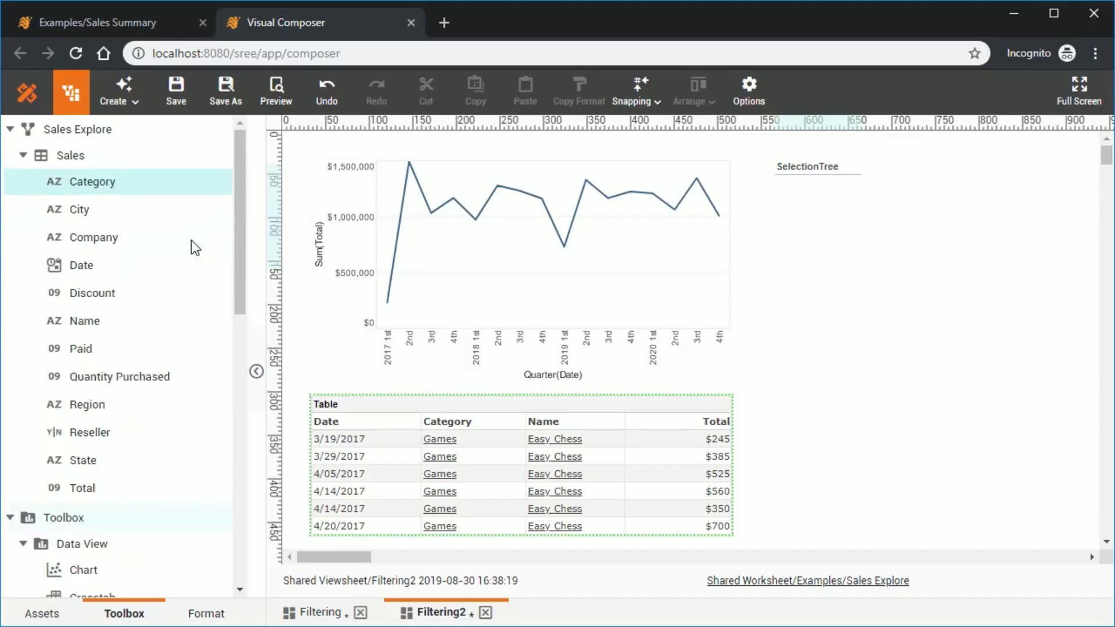
pyautogui.moveTo(156, 181); pyautogui.dragTo(797, 221)
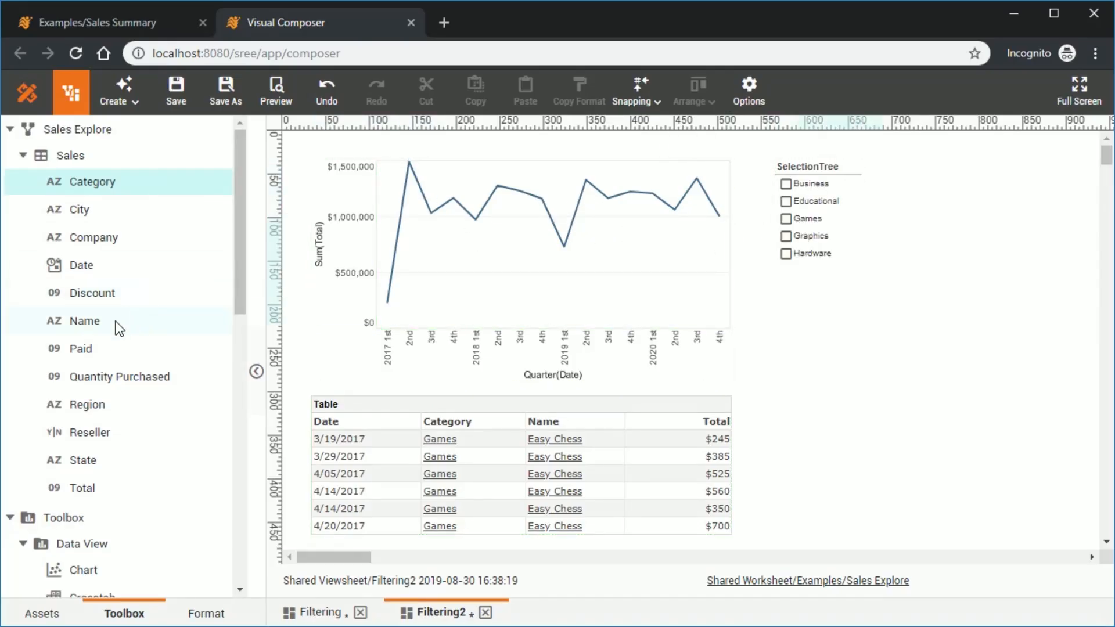
pyautogui.moveTo(119, 328); pyautogui.dragTo(817, 331)
# - Lengthen the selection tree to fit all categories and widen it to reach about 730 on the horizontal ruler
pyautogui.click(817, 256)
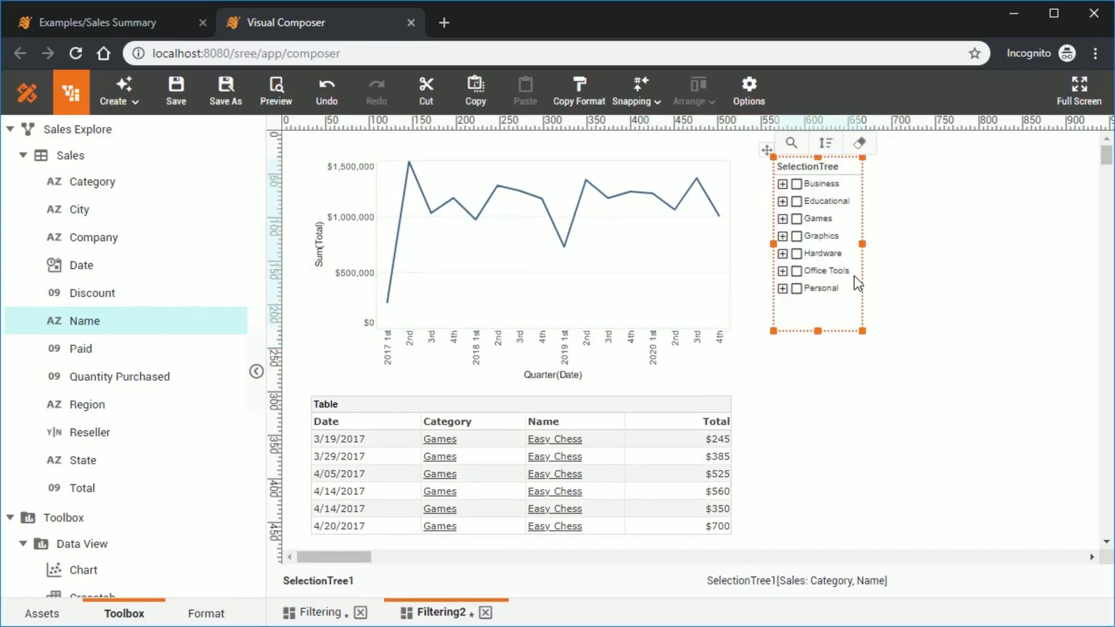
pyautogui.click(866, 246)
pyautogui.click(859, 247)
pyautogui.moveTo(862, 244); pyautogui.dragTo(919, 245)
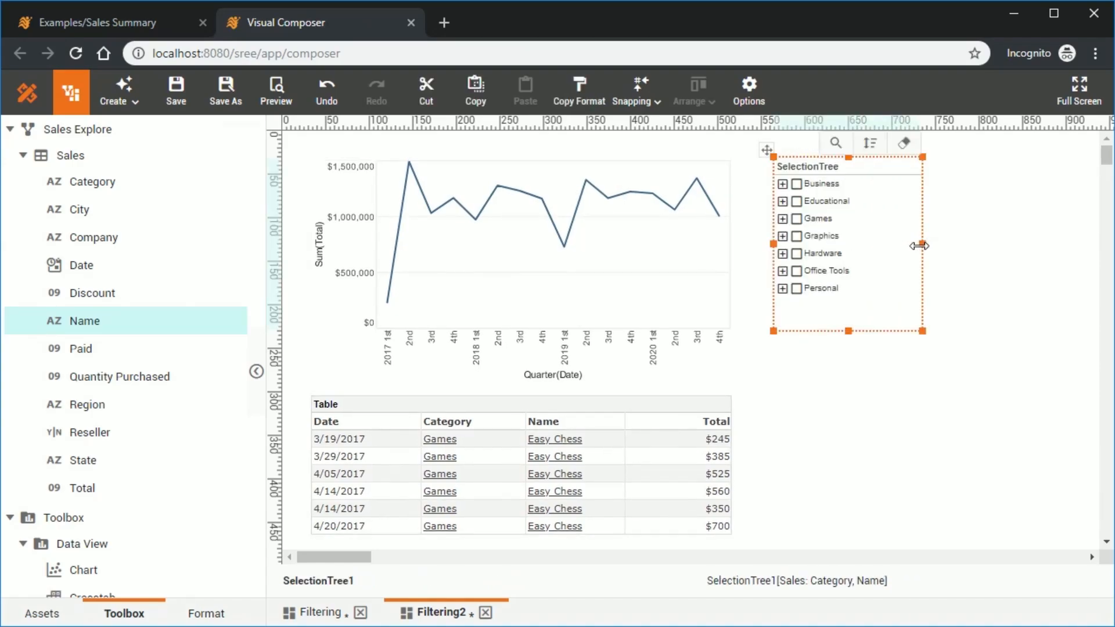
# - Expand Games in the selection tree and filter by Combat Hero, Web Bridge and the whole Educational category
pyautogui.click(783, 217)
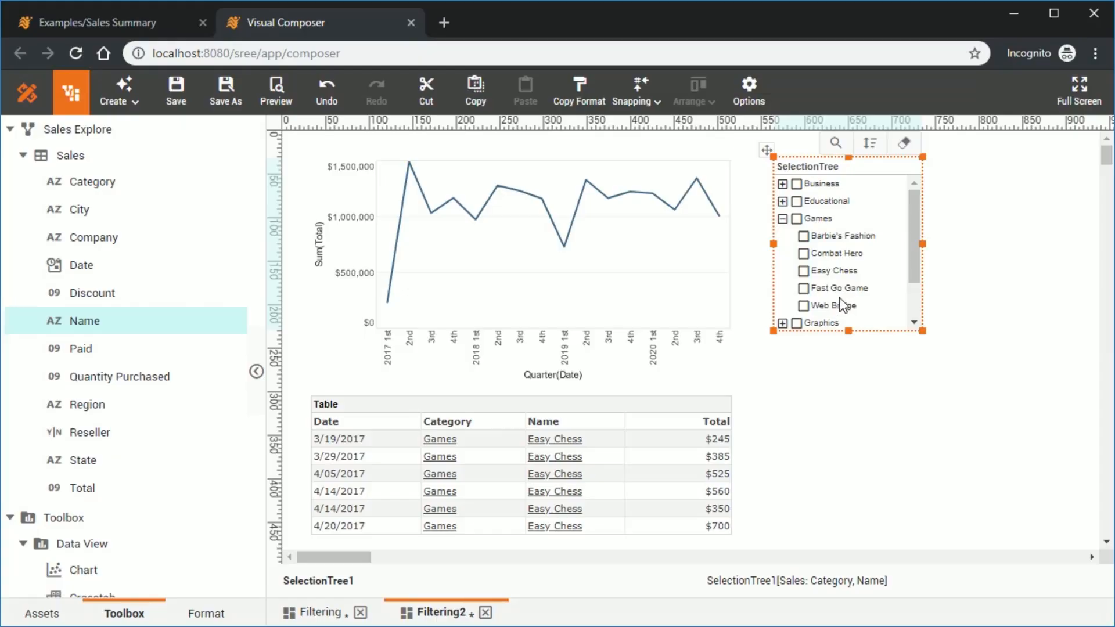
pyautogui.click(807, 255)
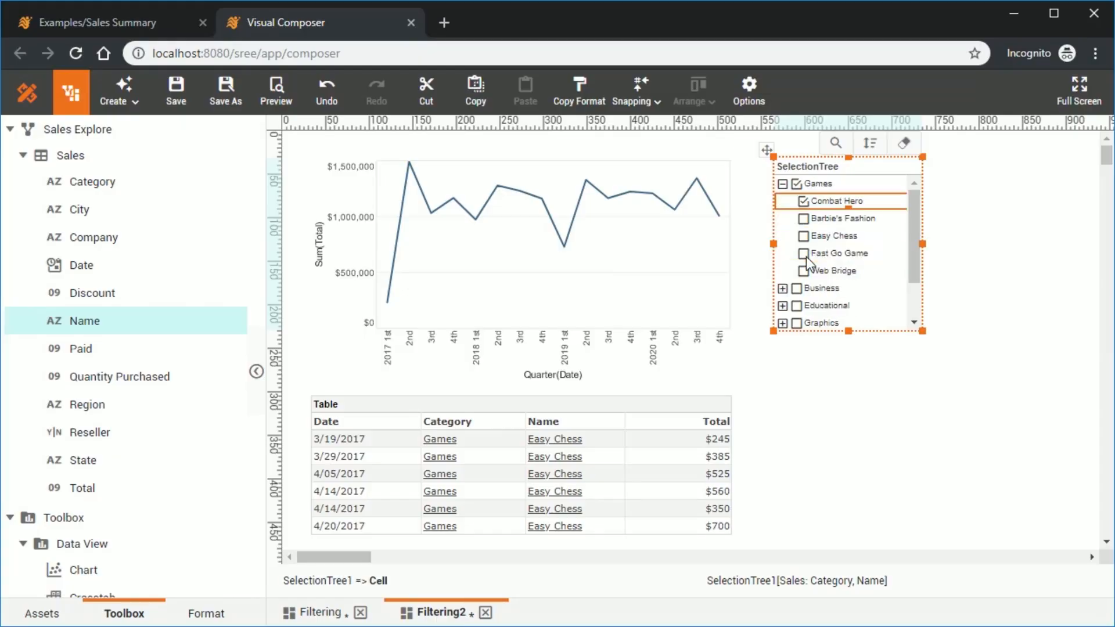
pyautogui.click(806, 275)
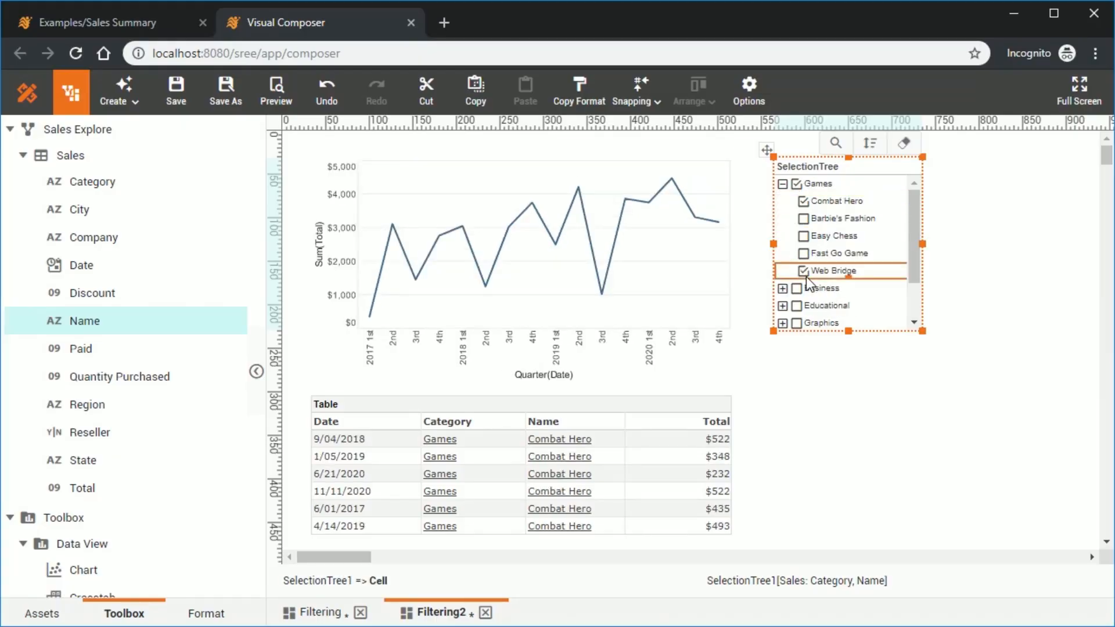
pyautogui.click(797, 304)
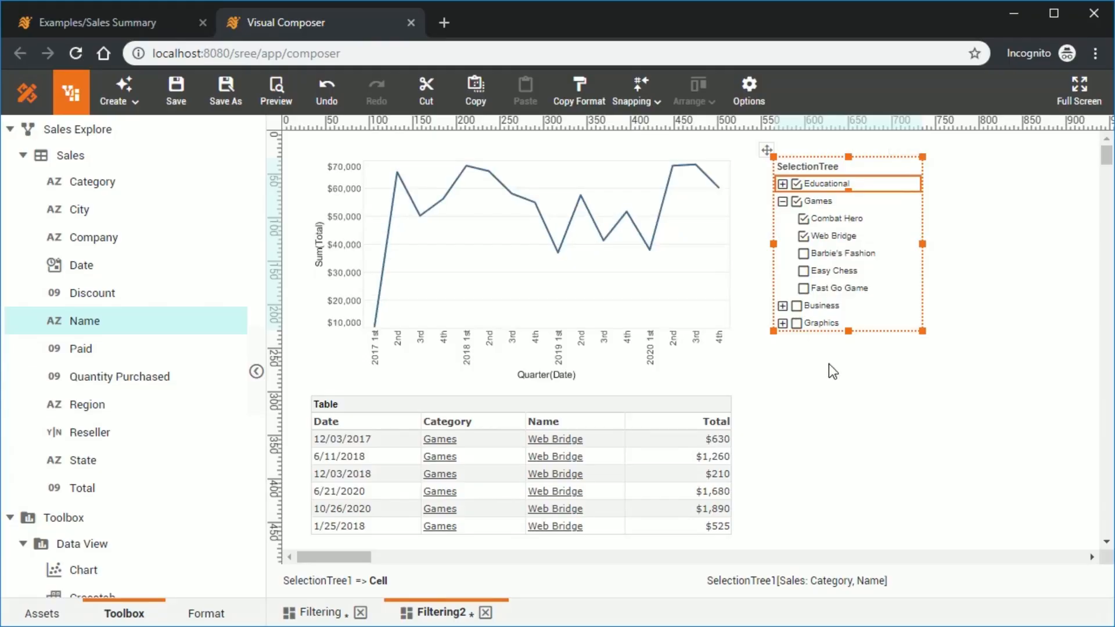
# - Check the Category and Name levels in the selection tree's properties and set its measure to Total with the Sum aggregate
pyautogui.rightClick(818, 165)
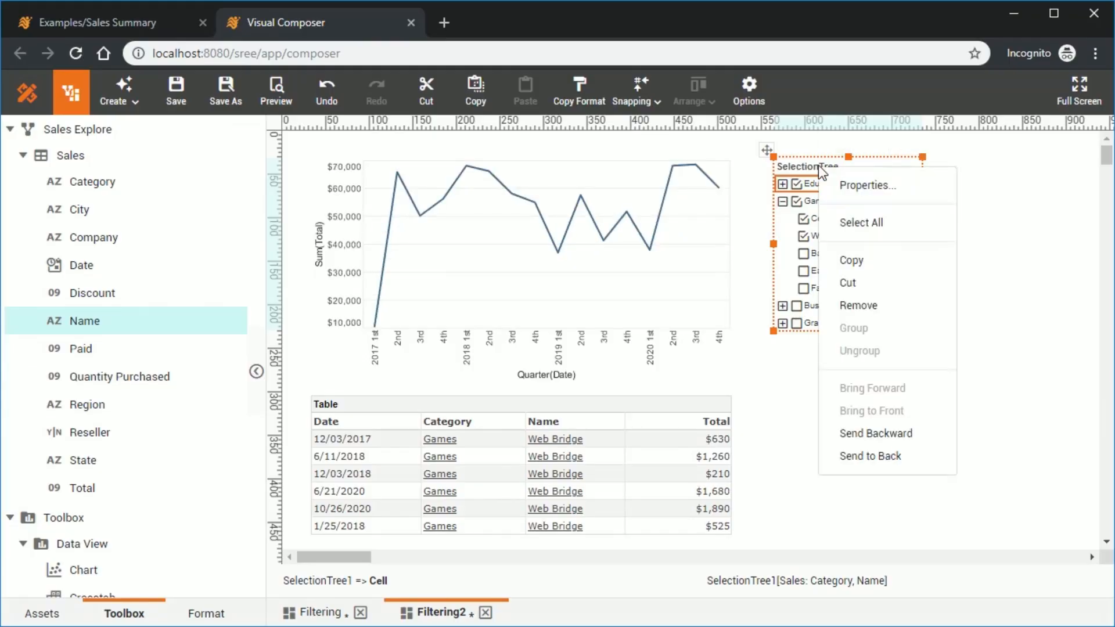
pyautogui.click(900, 180)
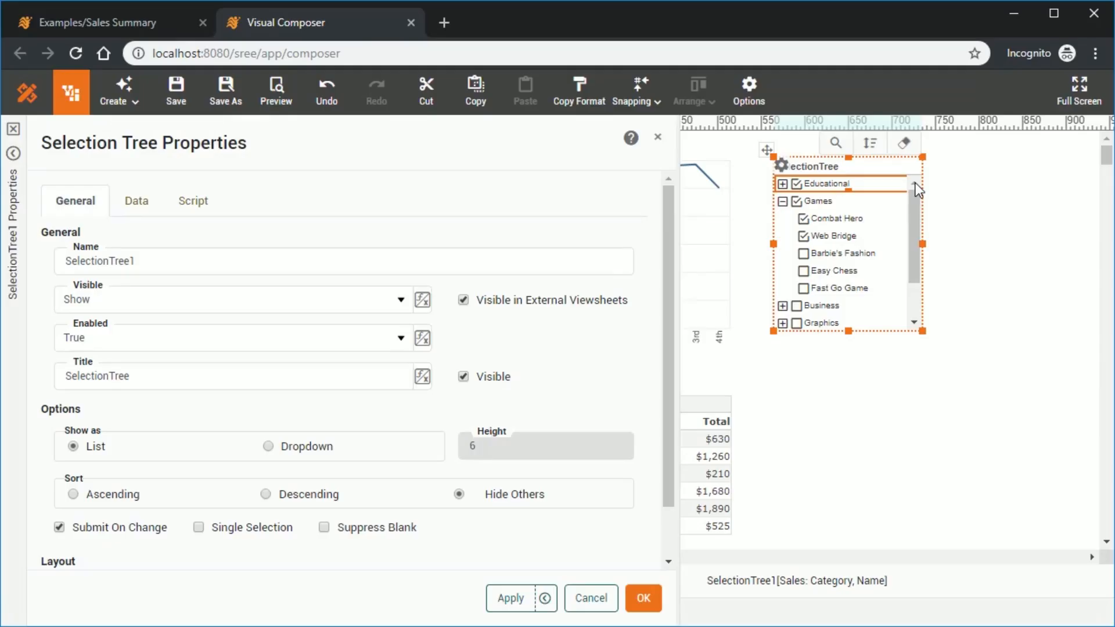
pyautogui.click(143, 211)
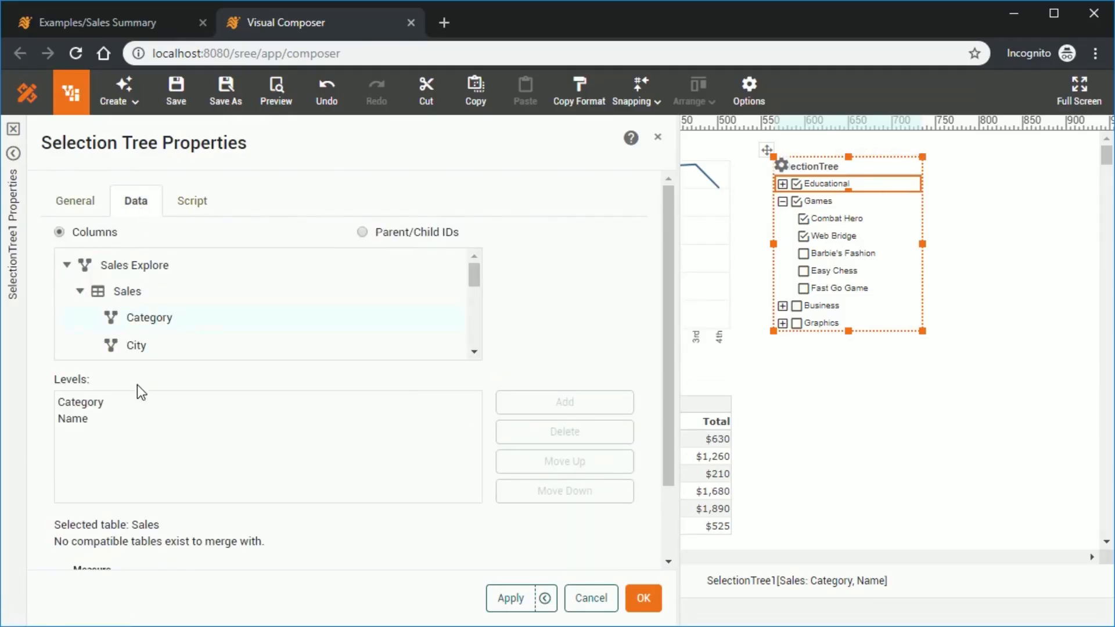
pyautogui.click(78, 401)
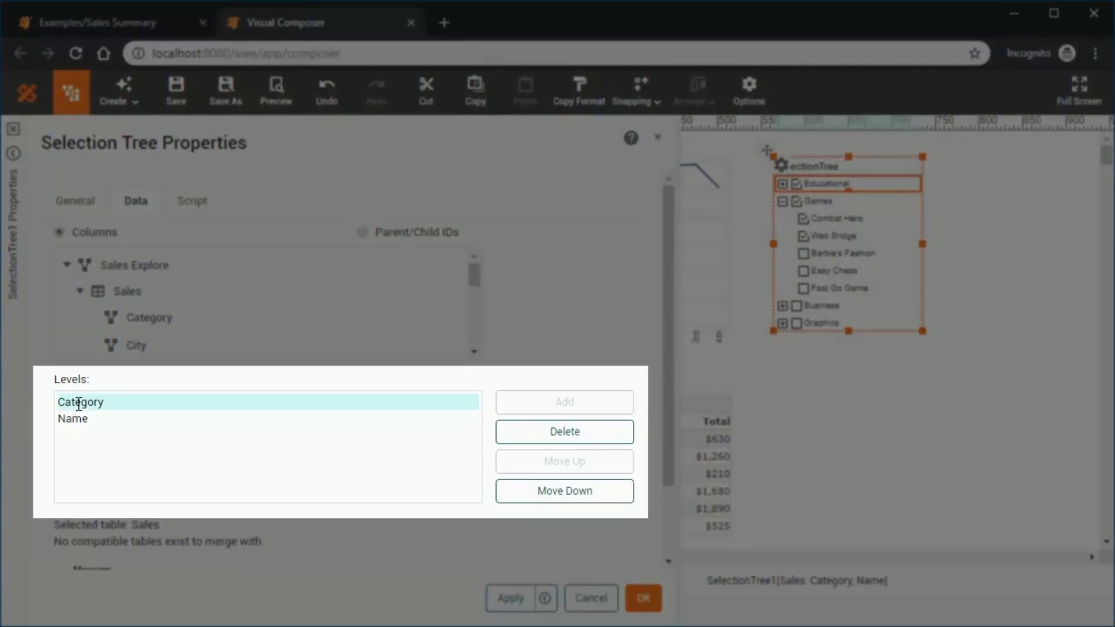
pyautogui.click(87, 416)
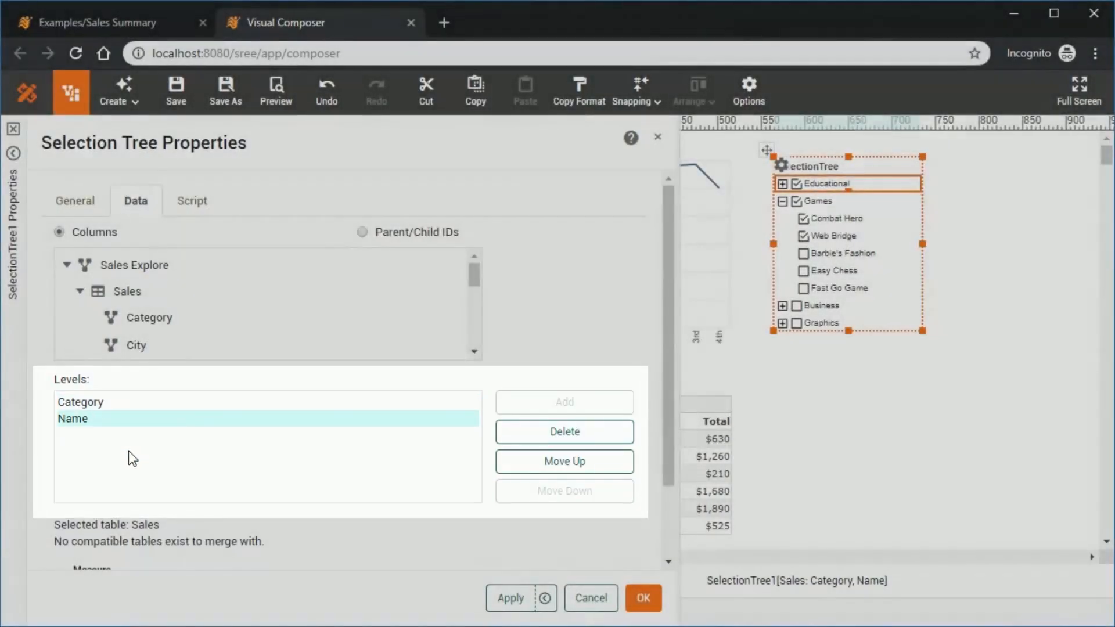
pyautogui.scroll(-2, 312, 513)
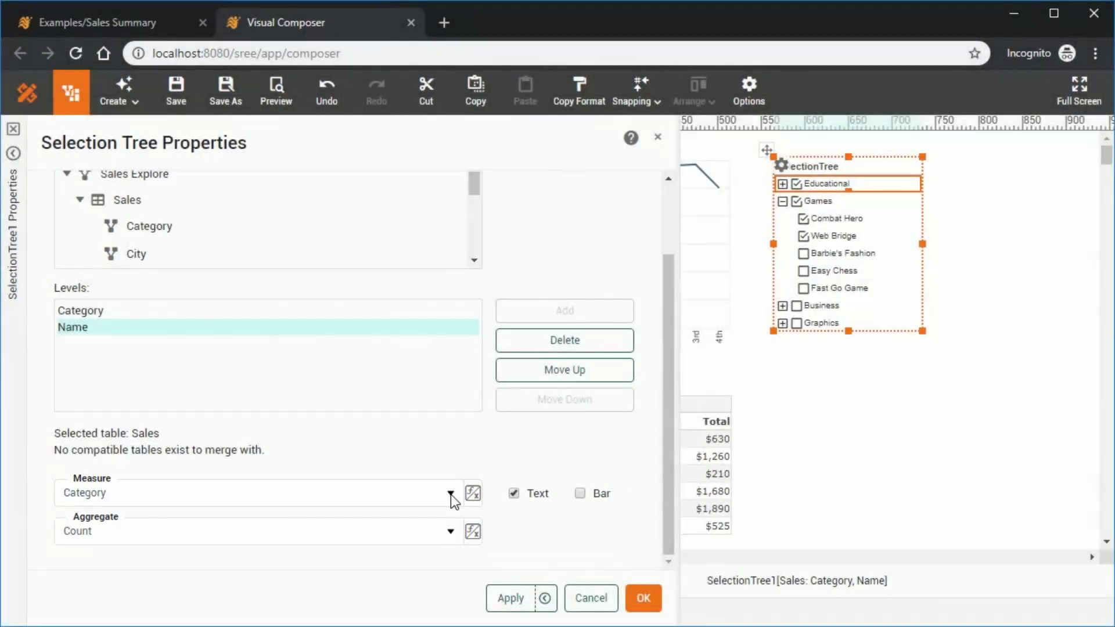
pyautogui.click(450, 494)
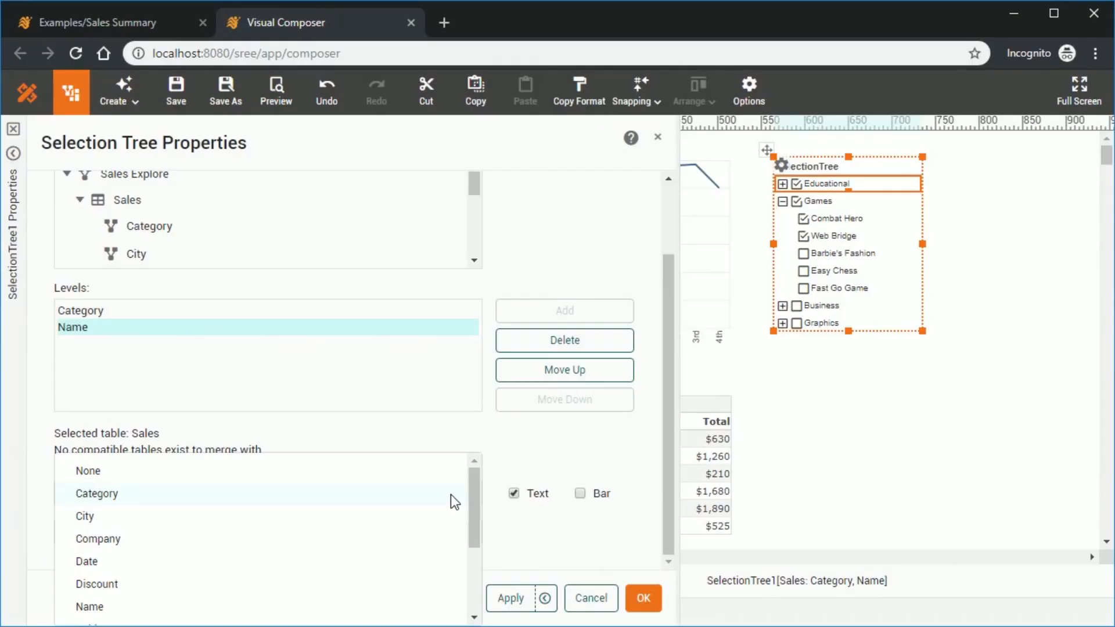
pyautogui.scroll(-3, 451, 494)
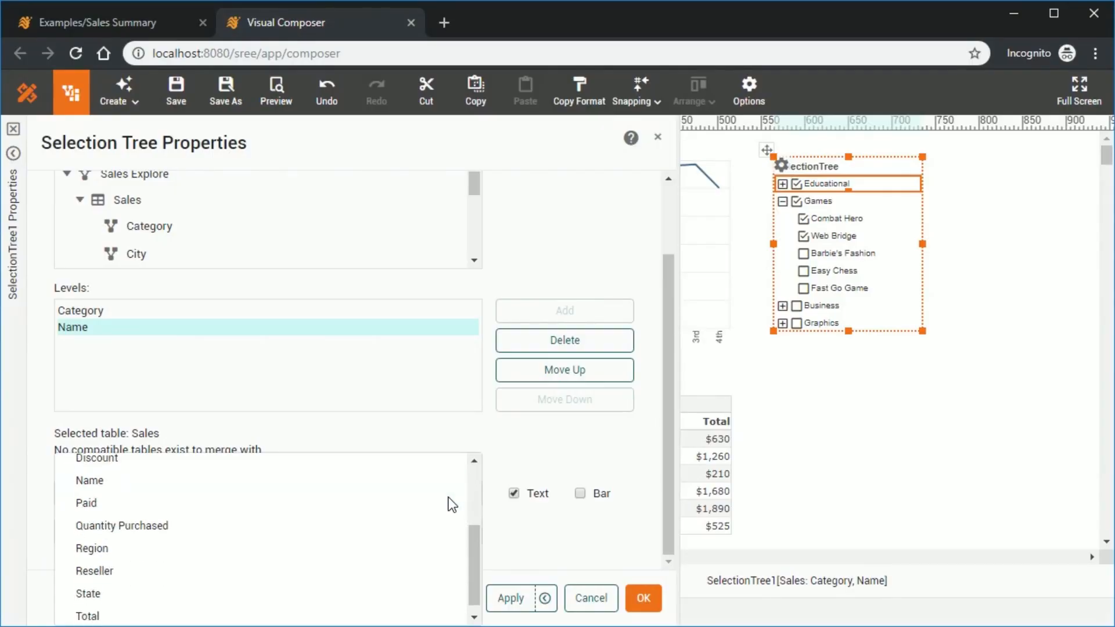
pyautogui.click(182, 606)
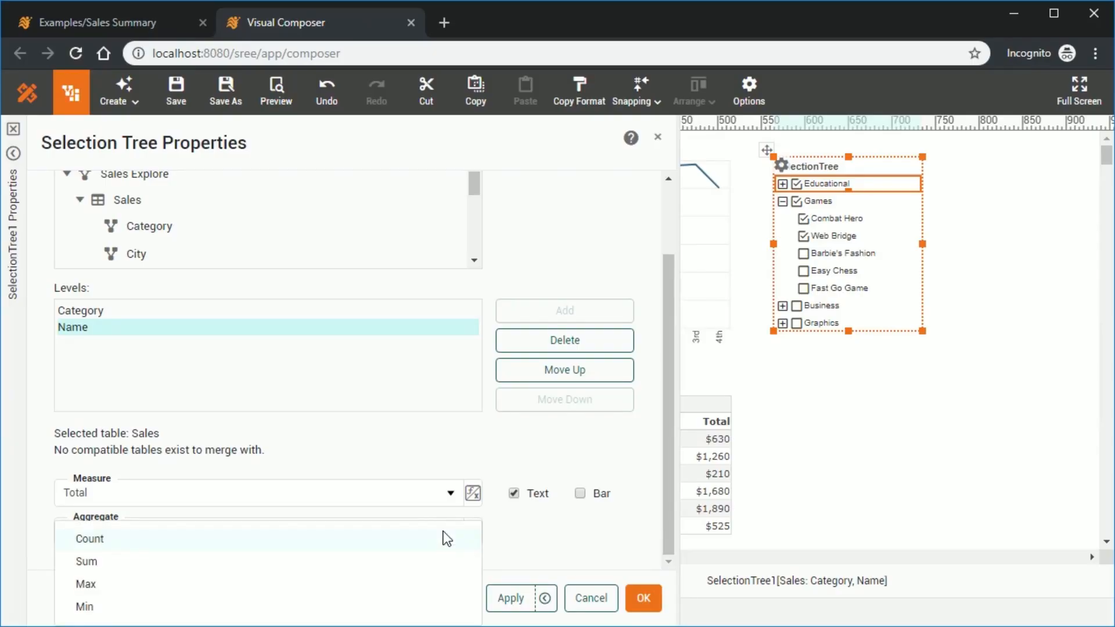
pyautogui.click(166, 553)
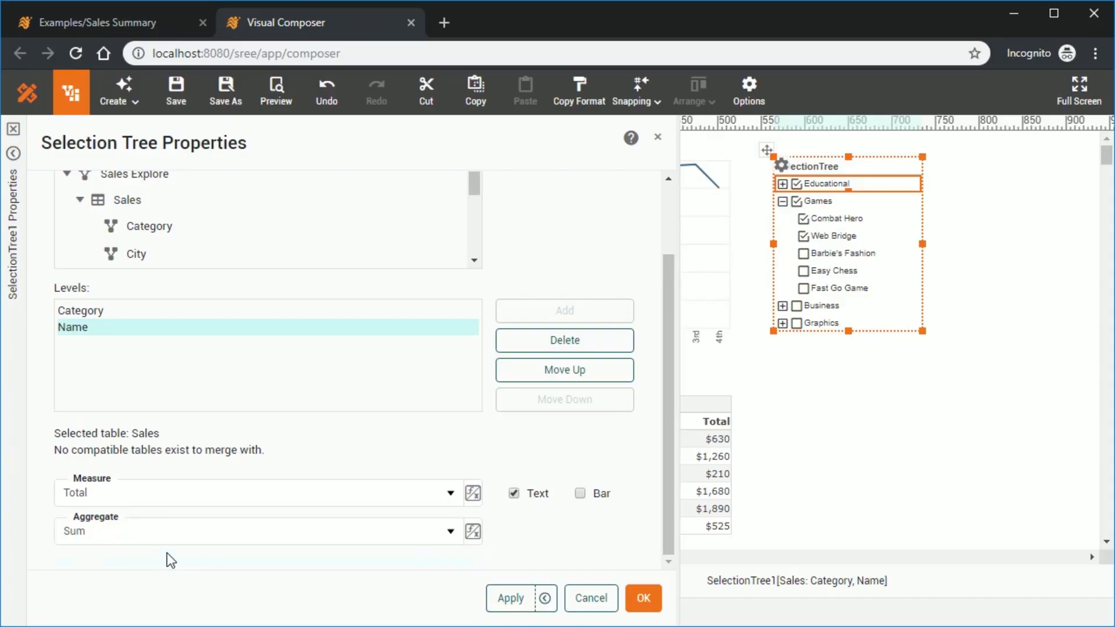
pyautogui.click(643, 598)
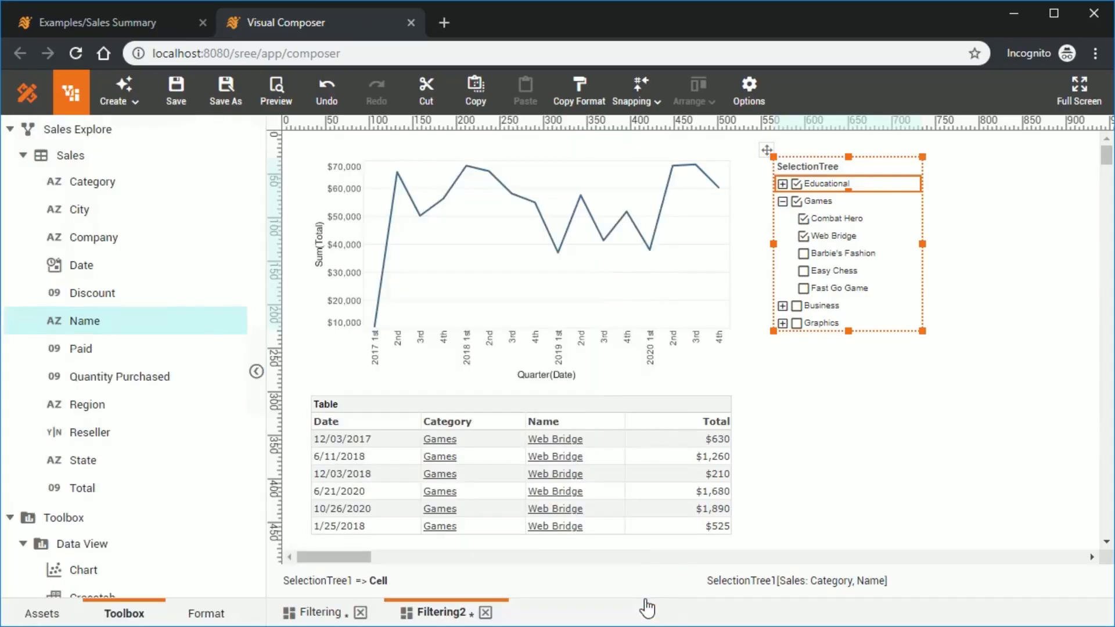
# - Widen the selection tree to about 790 on the horizontal ruler and enable the Bar display for its Total measure
pyautogui.moveTo(924, 244); pyautogui.dragTo(976, 248)
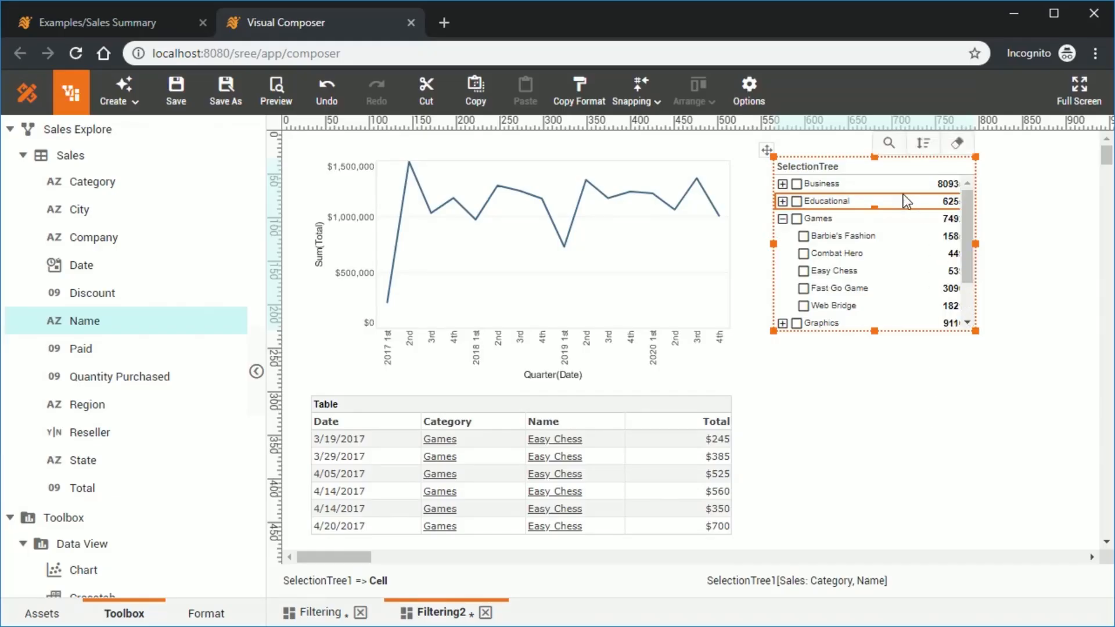
pyautogui.rightClick(843, 167)
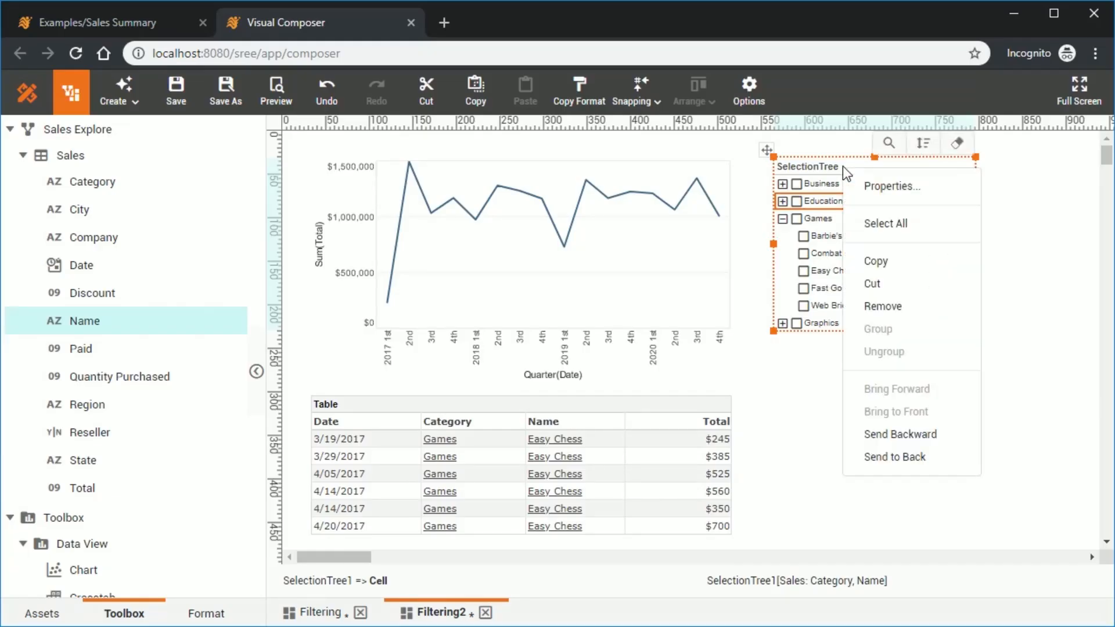
pyautogui.click(940, 189)
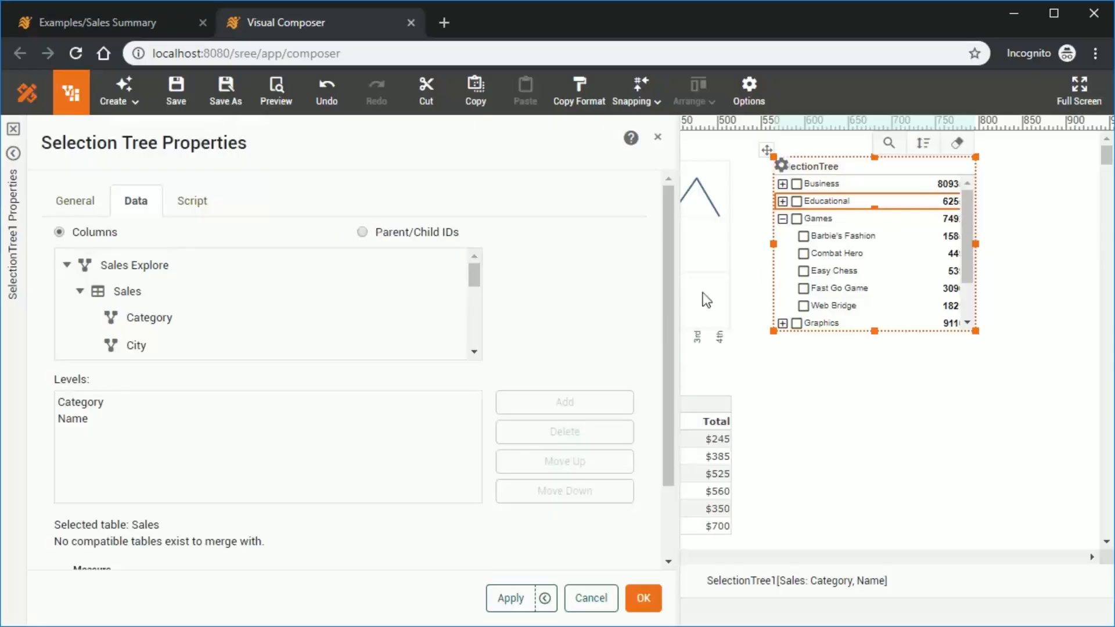
pyautogui.scroll(-2, 640, 316)
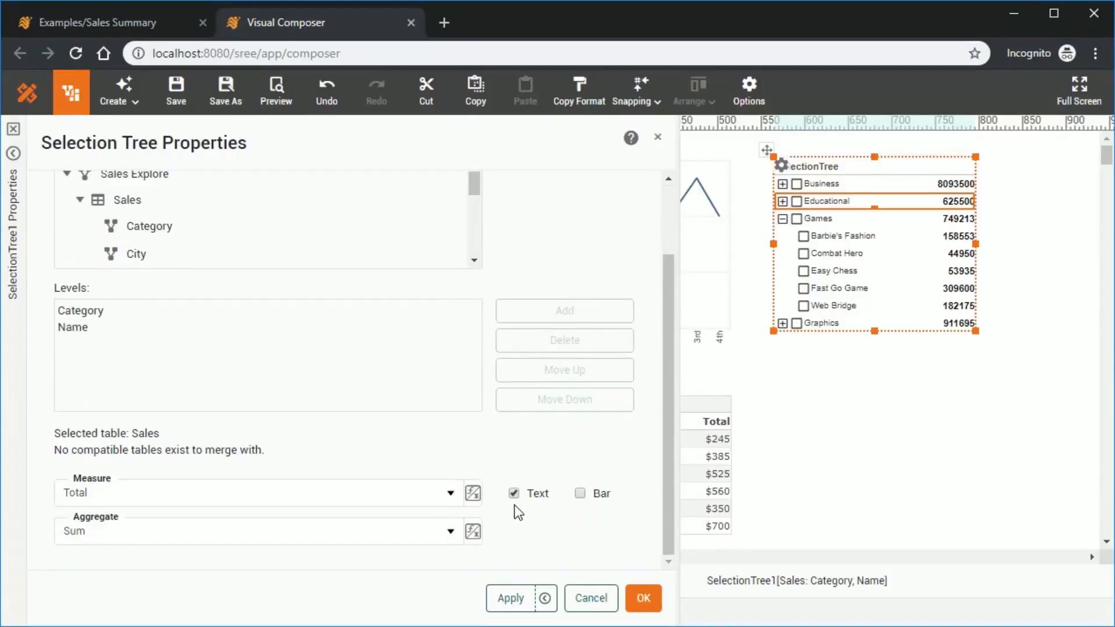
pyautogui.click(578, 494)
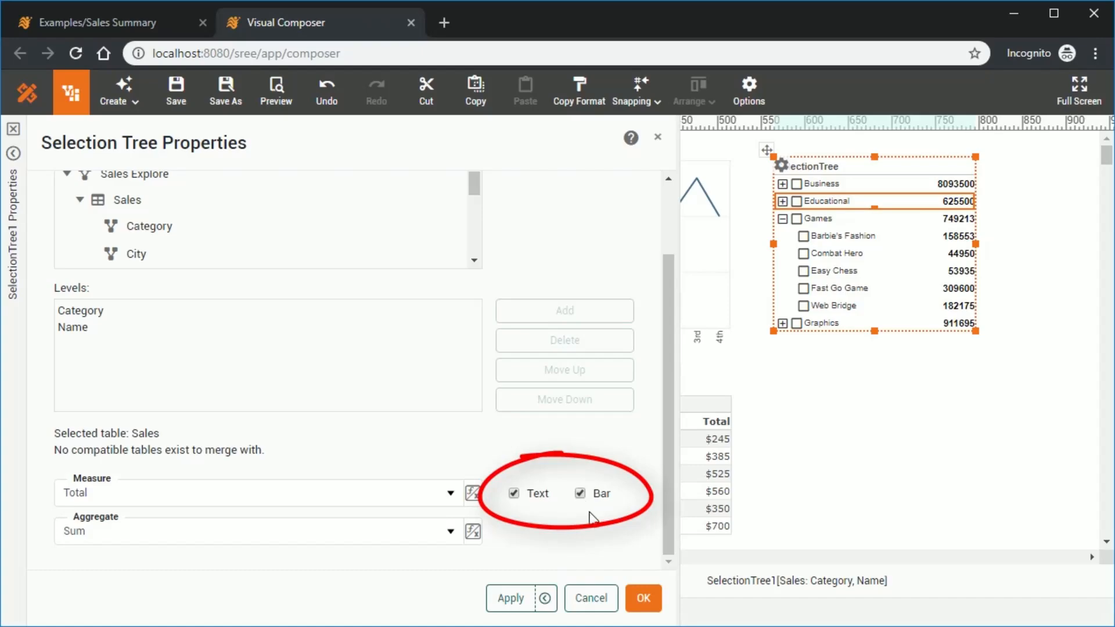
pyautogui.click(643, 598)
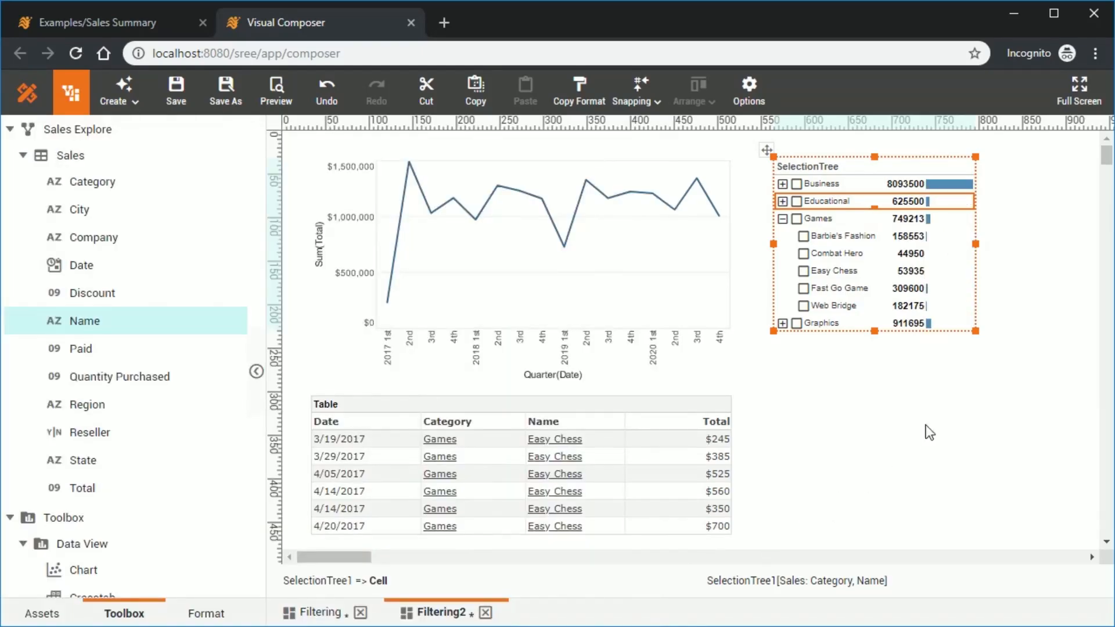
# - Widen the selection tree to about 830 on the horizontal ruler and format its name-level totals as Currency
pyautogui.moveTo(975, 244); pyautogui.dragTo(1009, 243)
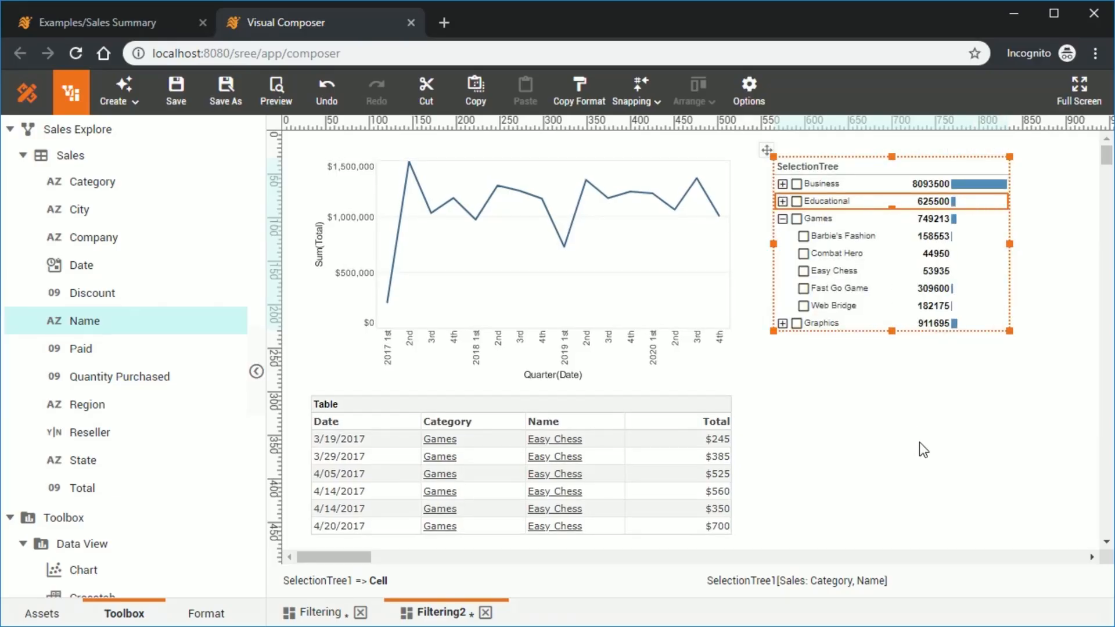
pyautogui.click(932, 272)
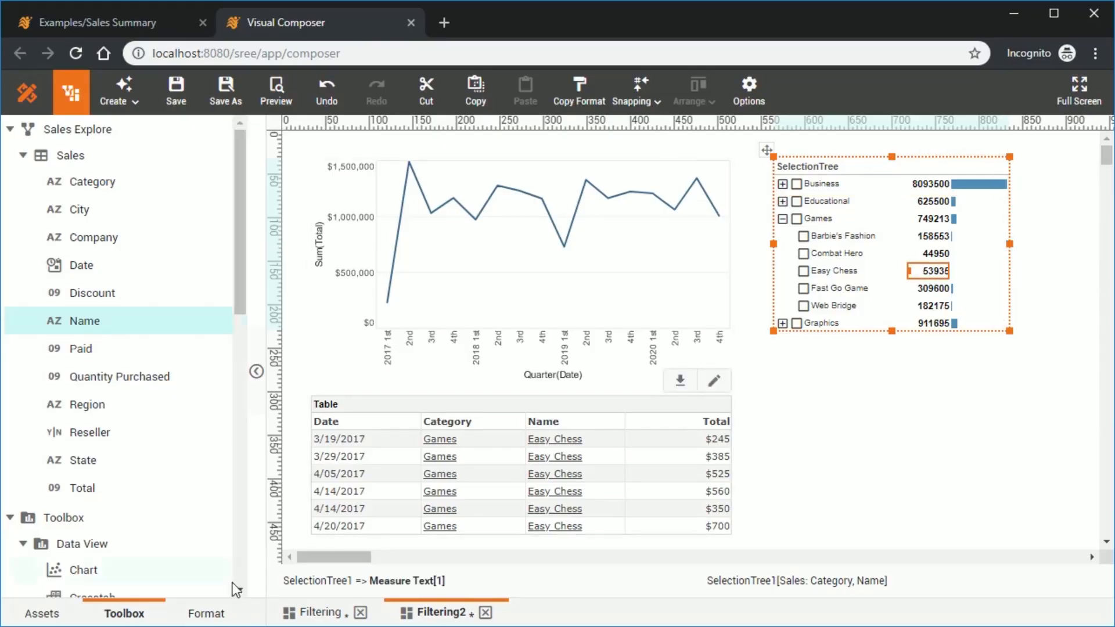
pyautogui.click(206, 614)
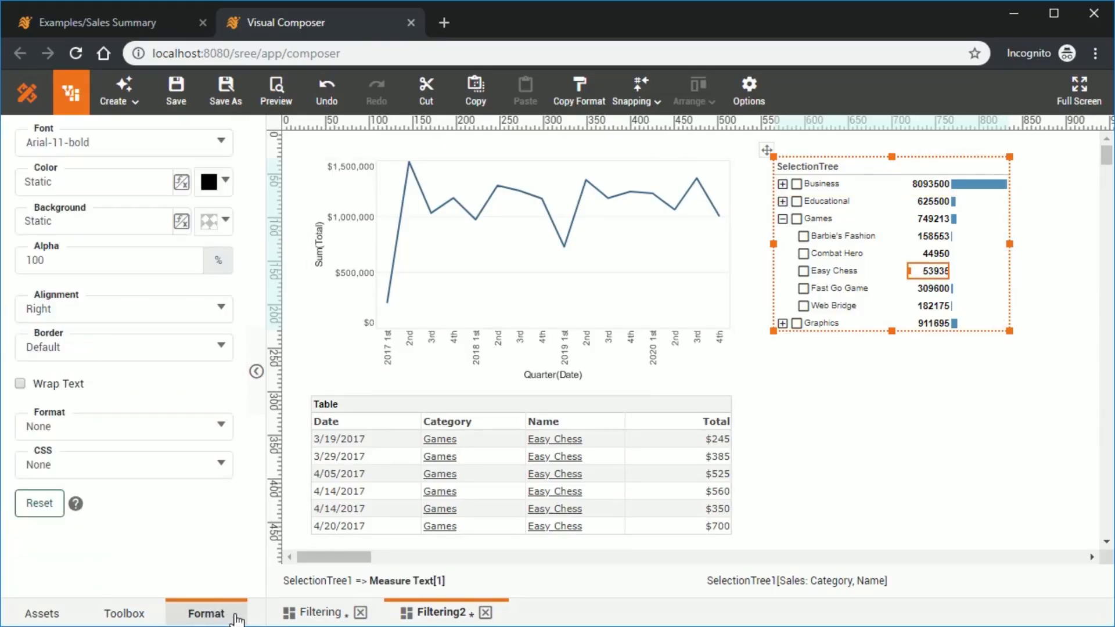
pyautogui.click(220, 425)
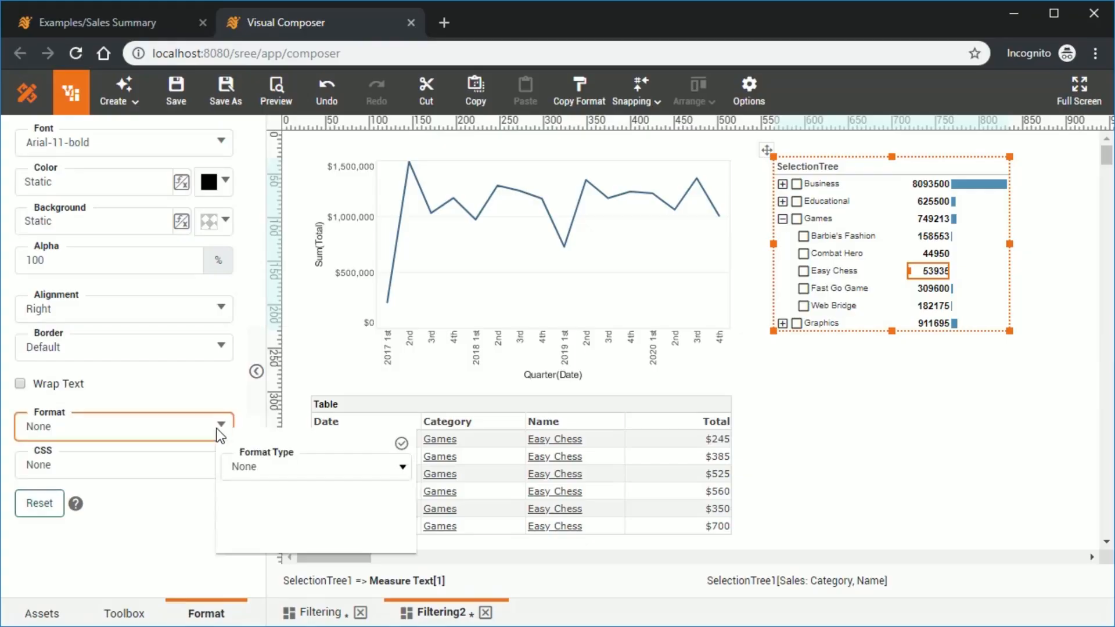
pyautogui.click(401, 468)
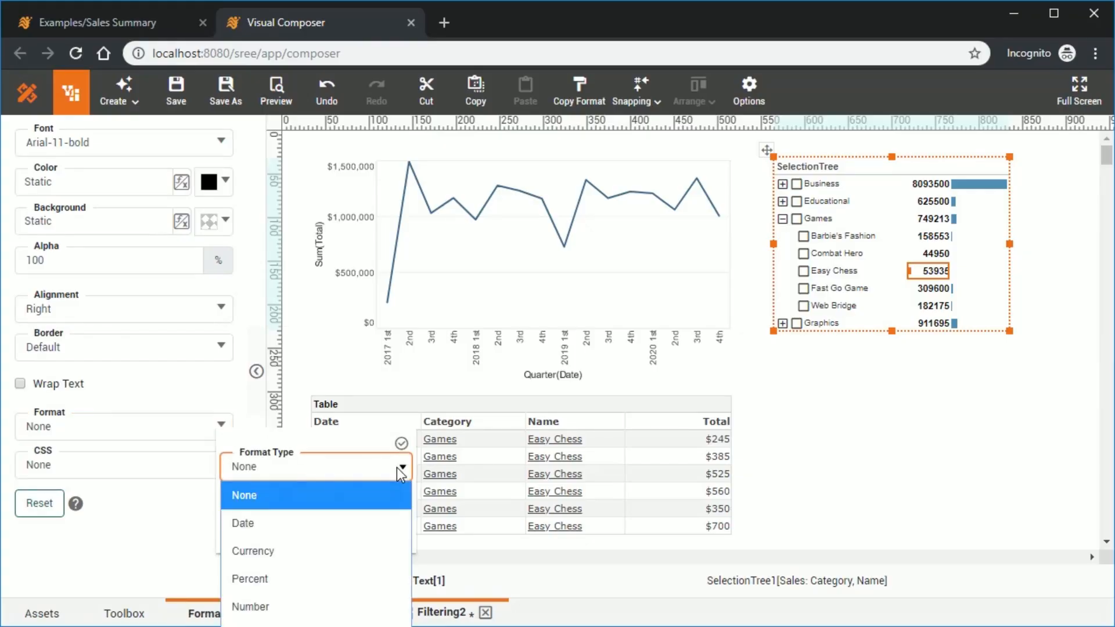
pyautogui.click(312, 556)
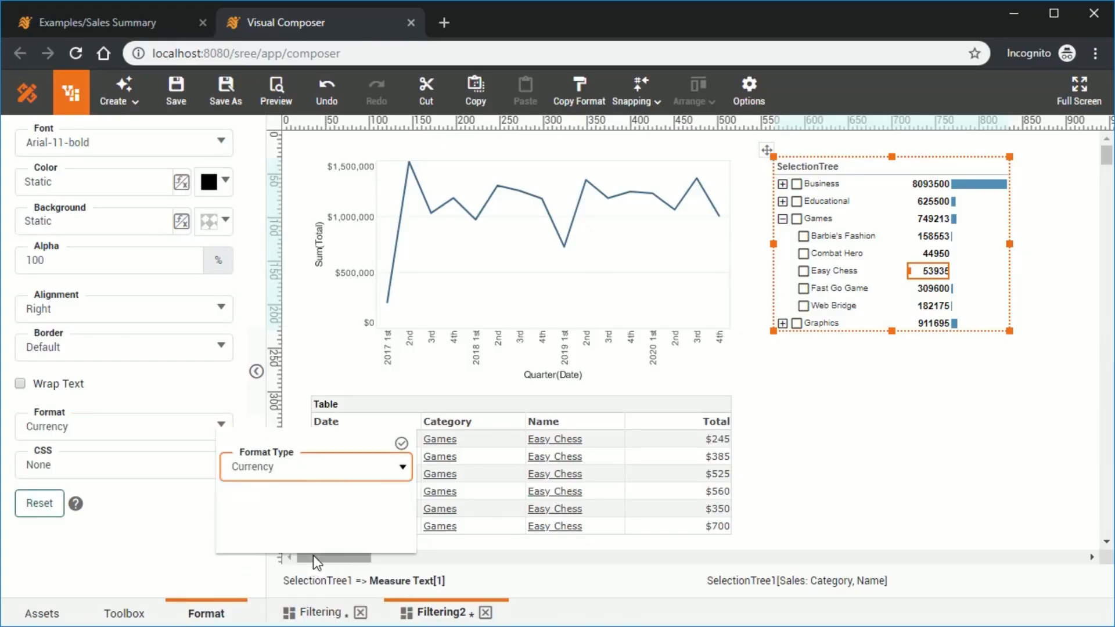
pyautogui.click(400, 444)
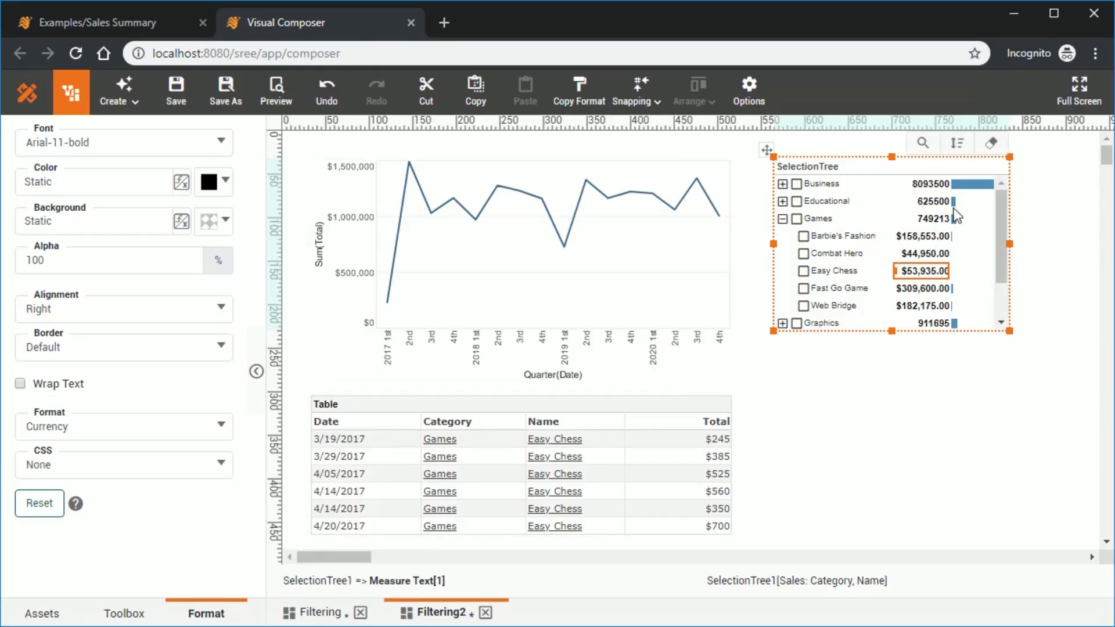
# - Format the category-level totals in the selection tree as Currency
pyautogui.click(927, 219)
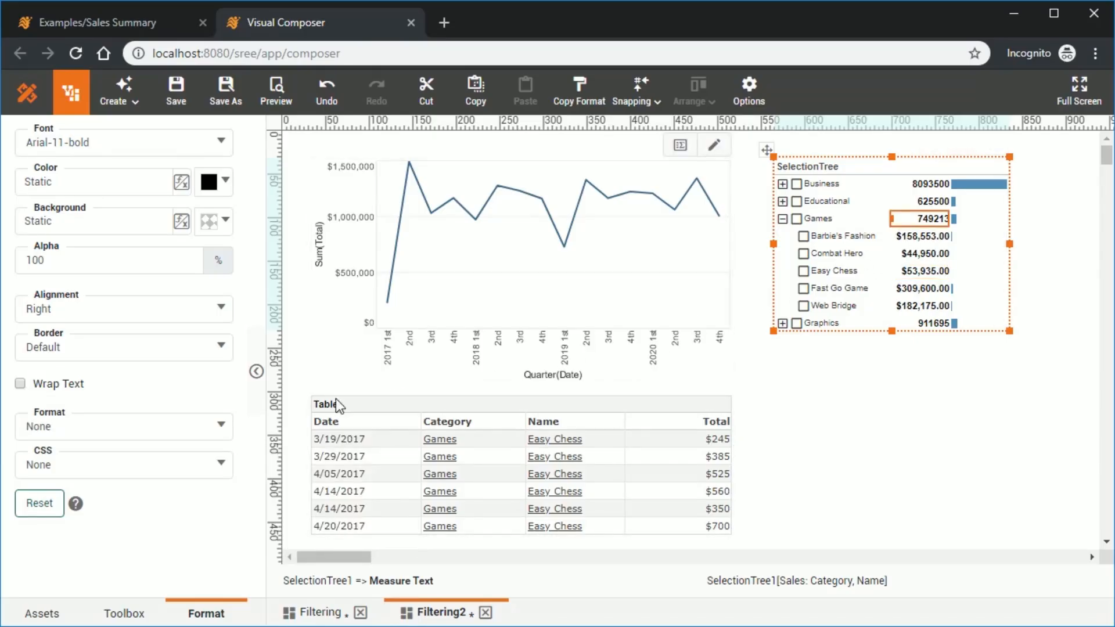
pyautogui.click(210, 424)
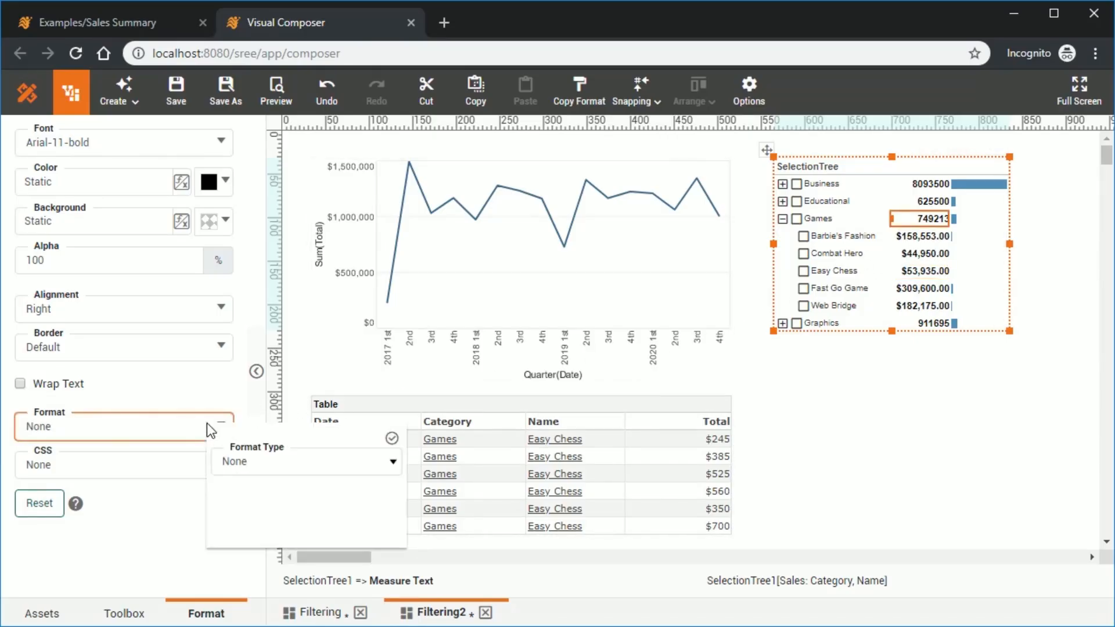
pyautogui.click(243, 461)
pyautogui.click(260, 545)
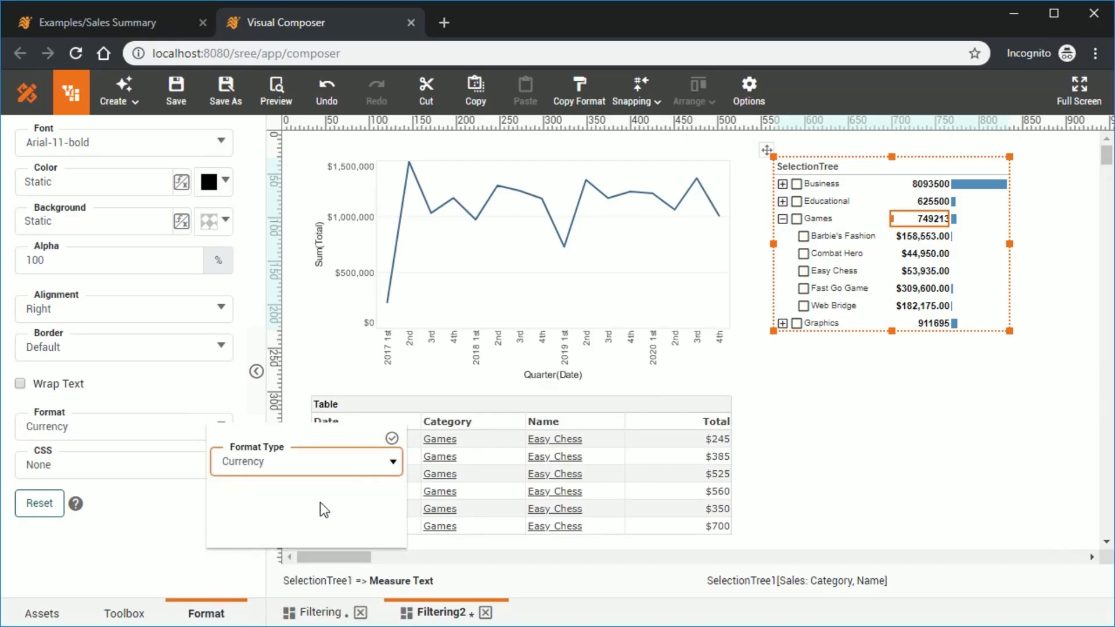
pyautogui.click(391, 439)
pyautogui.click(870, 485)
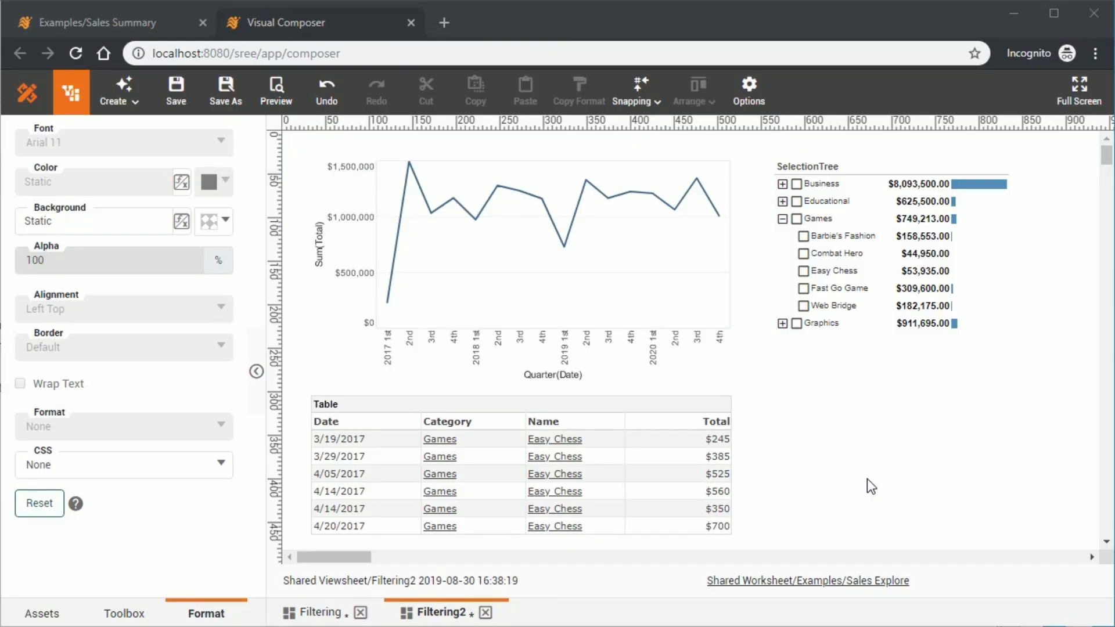
# - Replace the selection tree with a range slider for Total beside the table and set its range to 9000..36000
pyautogui.click(883, 165)
pyautogui.press('Delete')
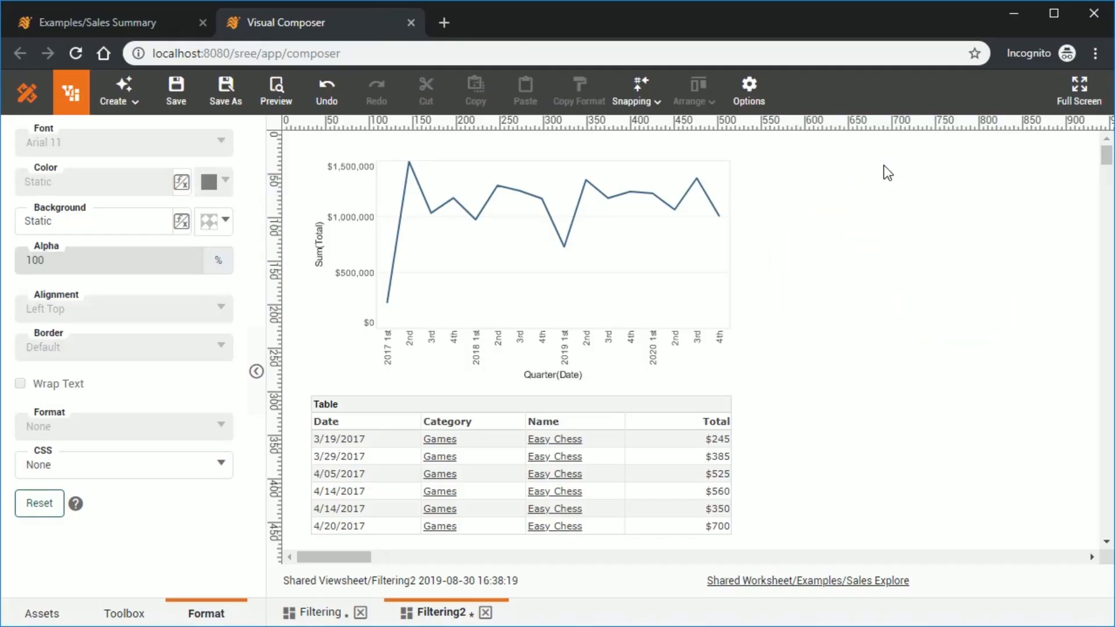
pyautogui.click(116, 617)
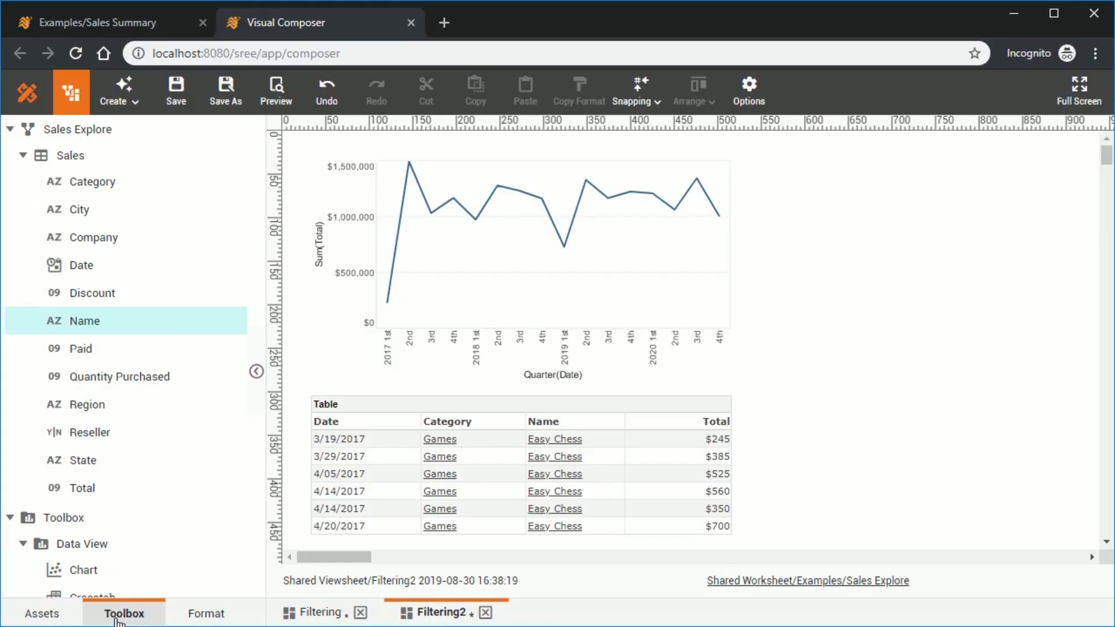
pyautogui.moveTo(109, 486); pyautogui.dragTo(782, 400)
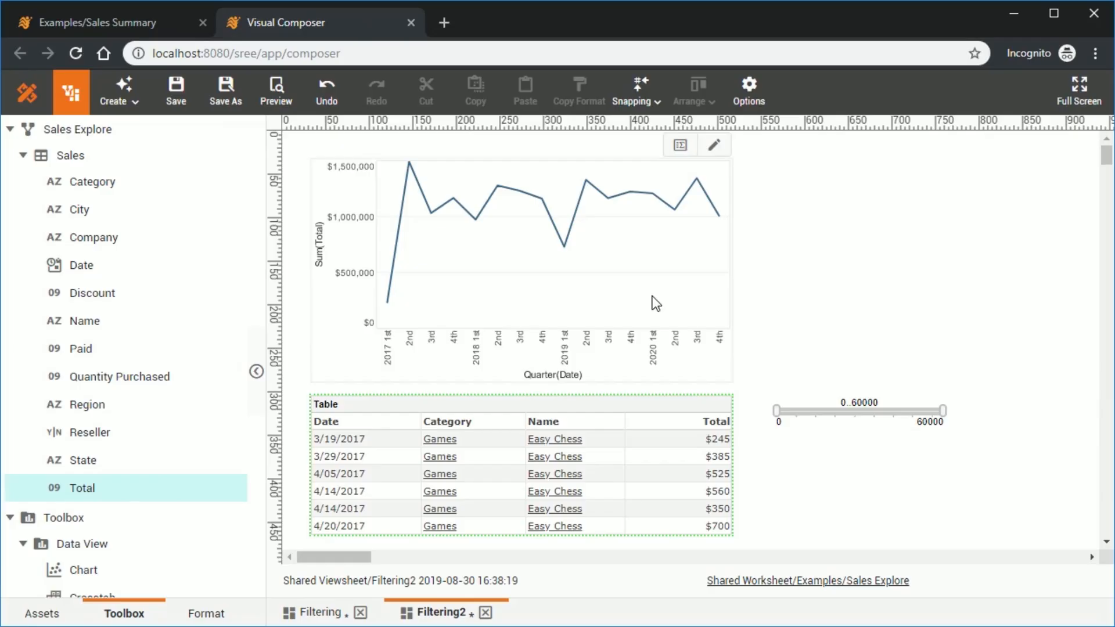
pyautogui.moveTo(776, 410); pyautogui.dragTo(803, 410)
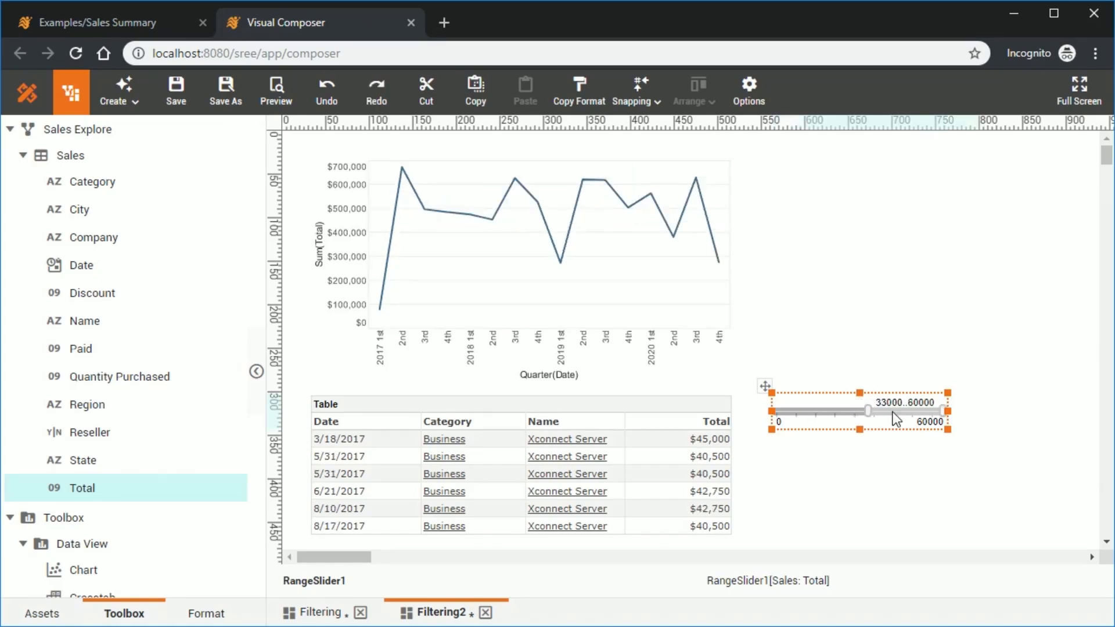
pyautogui.moveTo(892, 413); pyautogui.dragTo(827, 412)
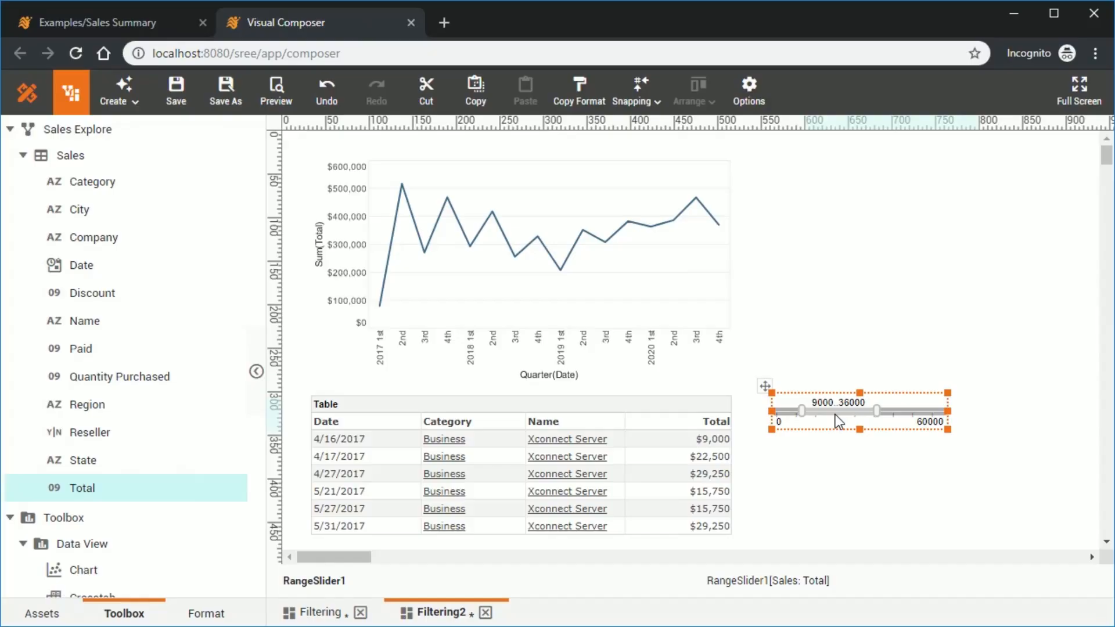
# - Format the range slider's labels as Number with the custom format $#,##0.00
pyautogui.click(217, 614)
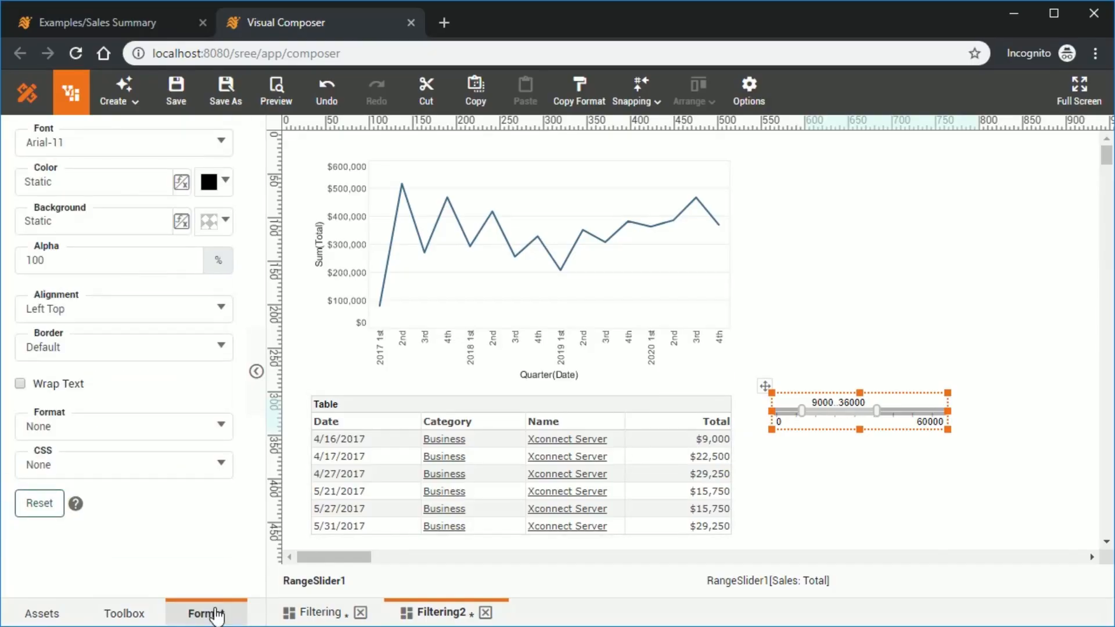
pyautogui.click(221, 425)
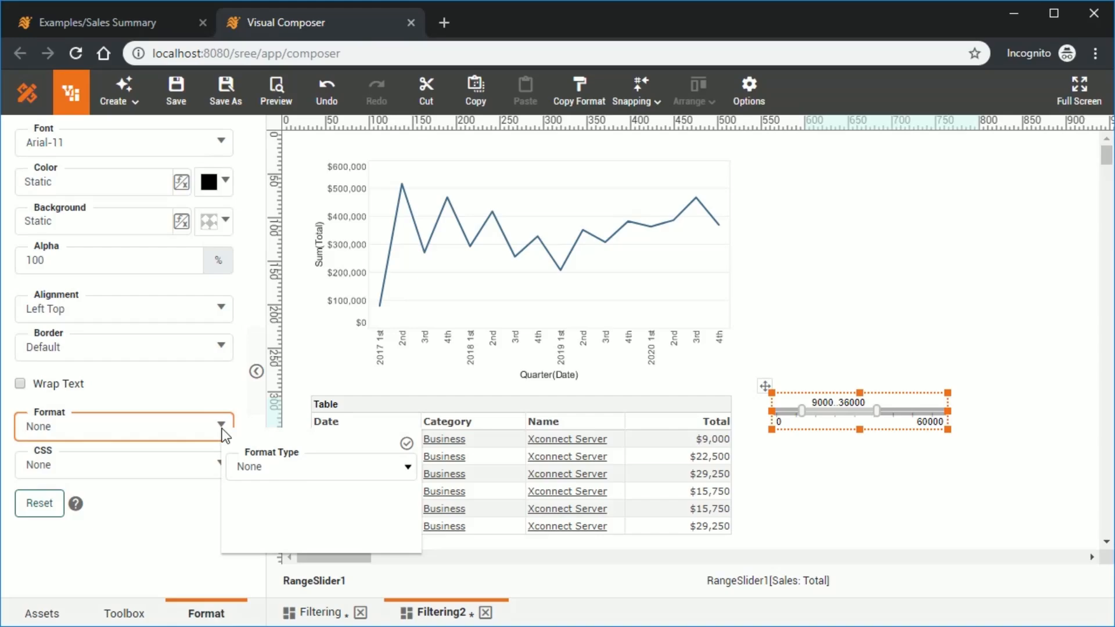
pyautogui.click(326, 467)
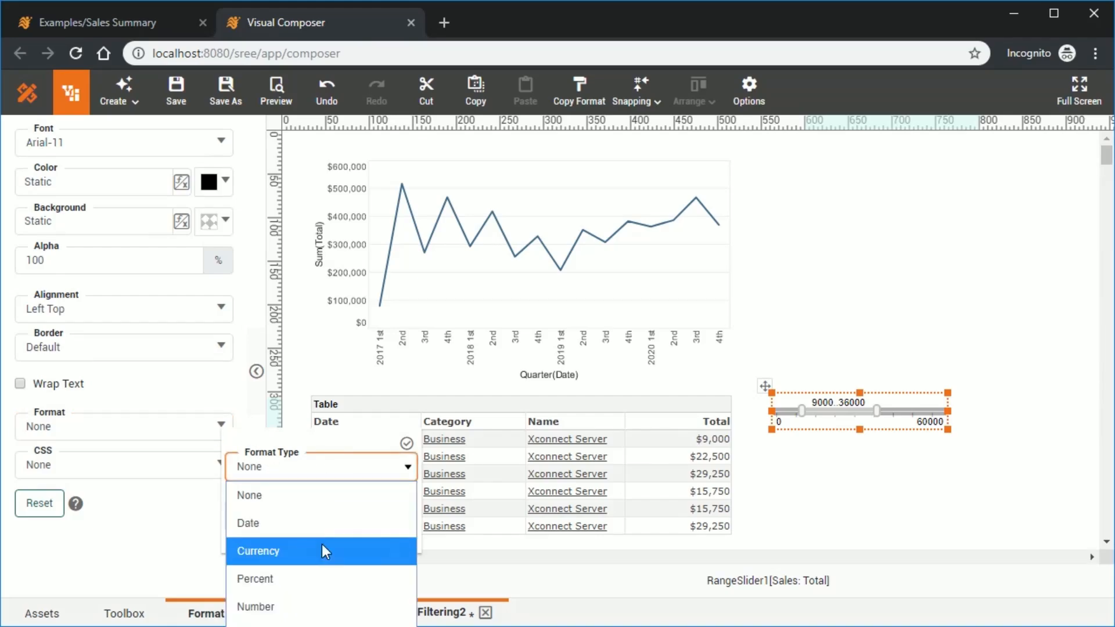
pyautogui.click(318, 605)
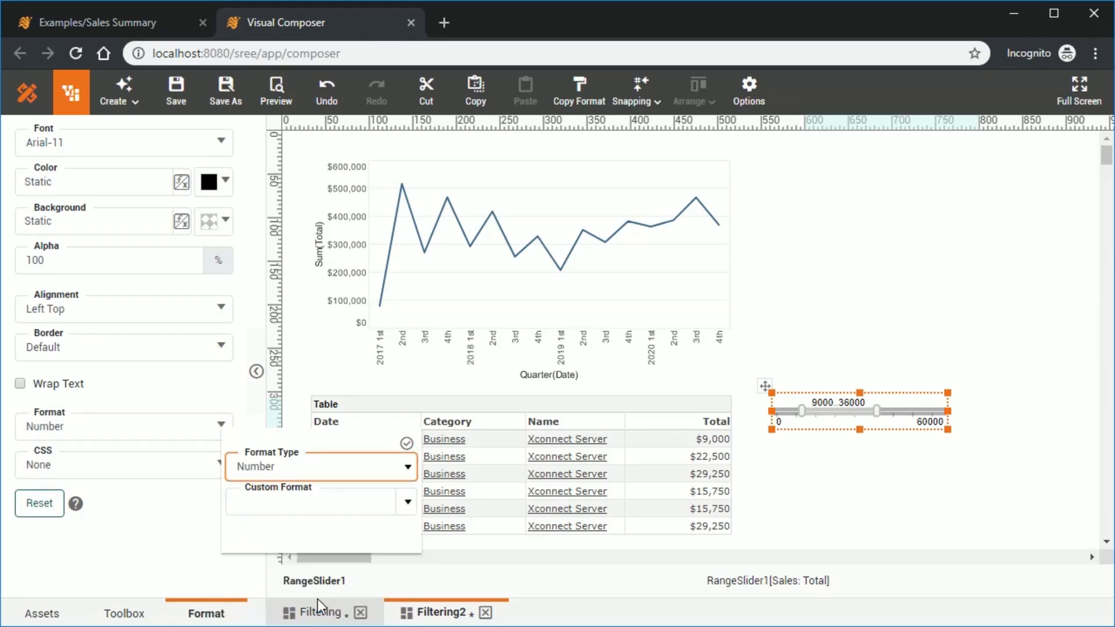
pyautogui.click(408, 502)
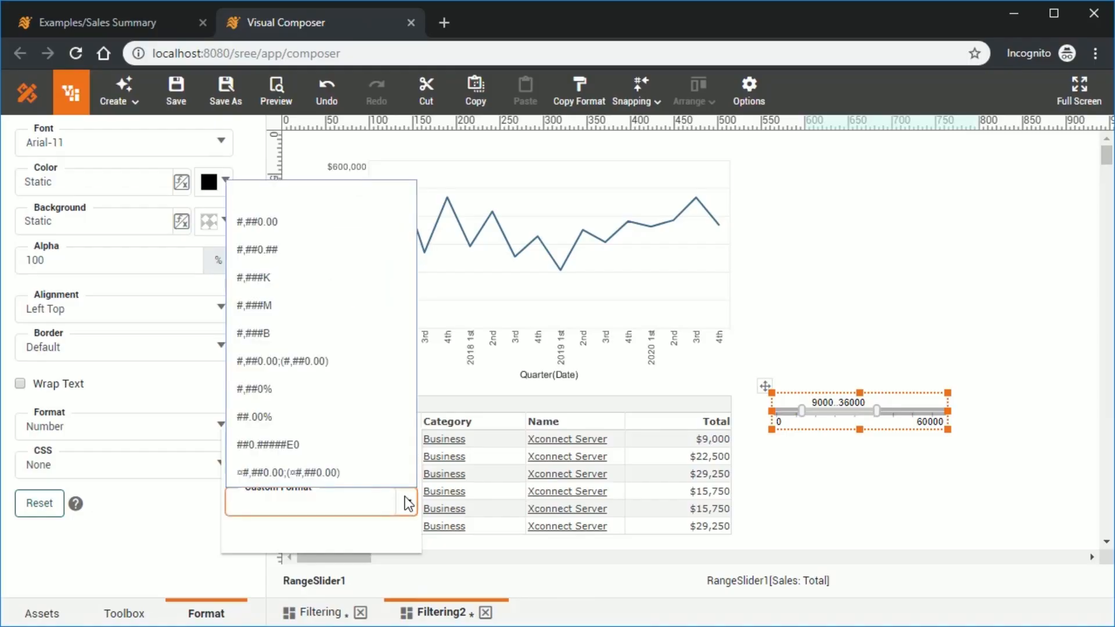
pyautogui.click(309, 229)
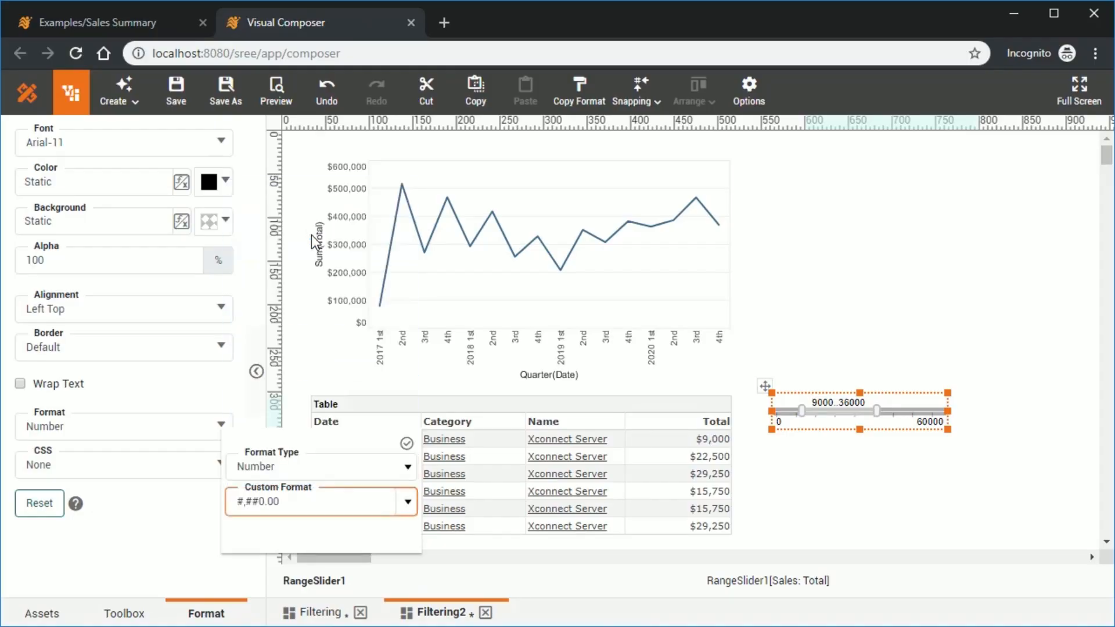
pyautogui.click(238, 501)
pyautogui.write('$')
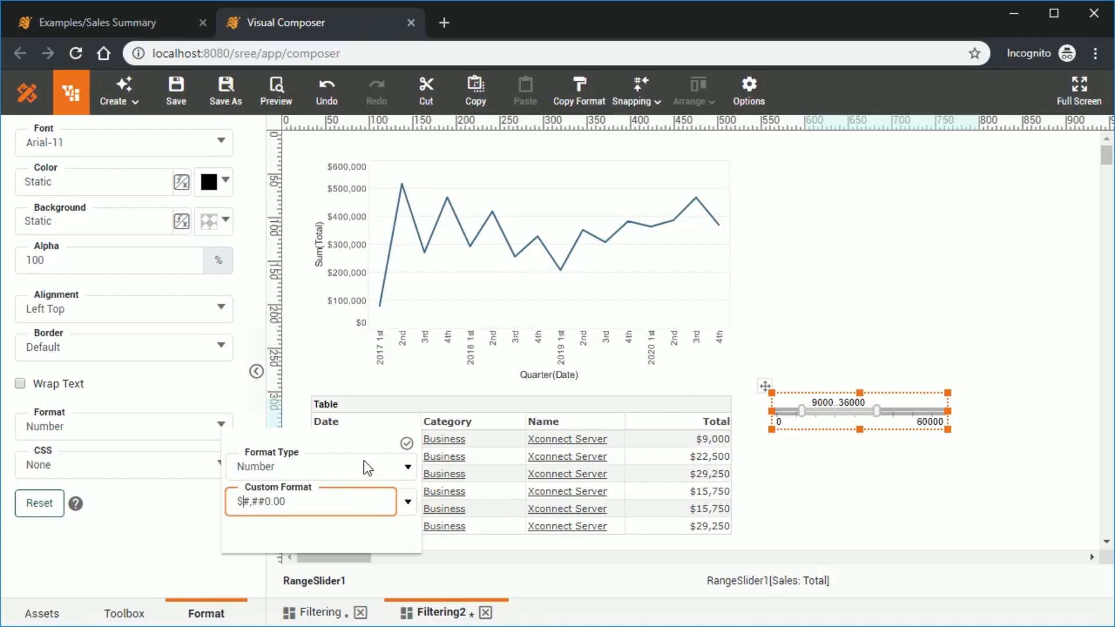
pyautogui.click(406, 445)
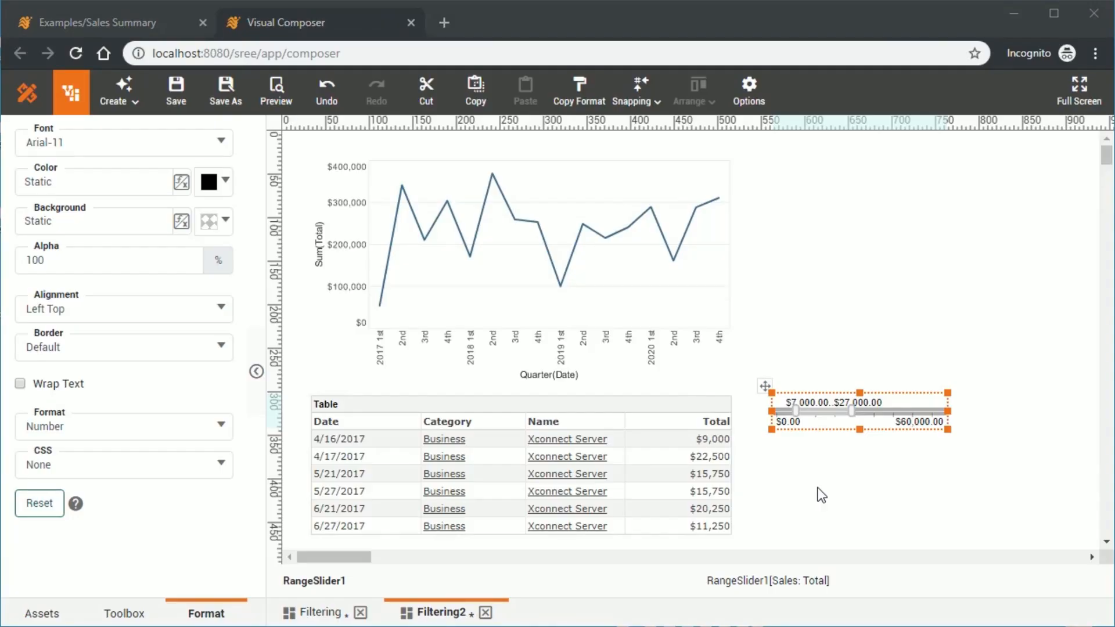
# - Replace the range slider with an empty selection list beside the table and bind a Sales column to it
pyautogui.click(822, 412)
pyautogui.press('Delete')
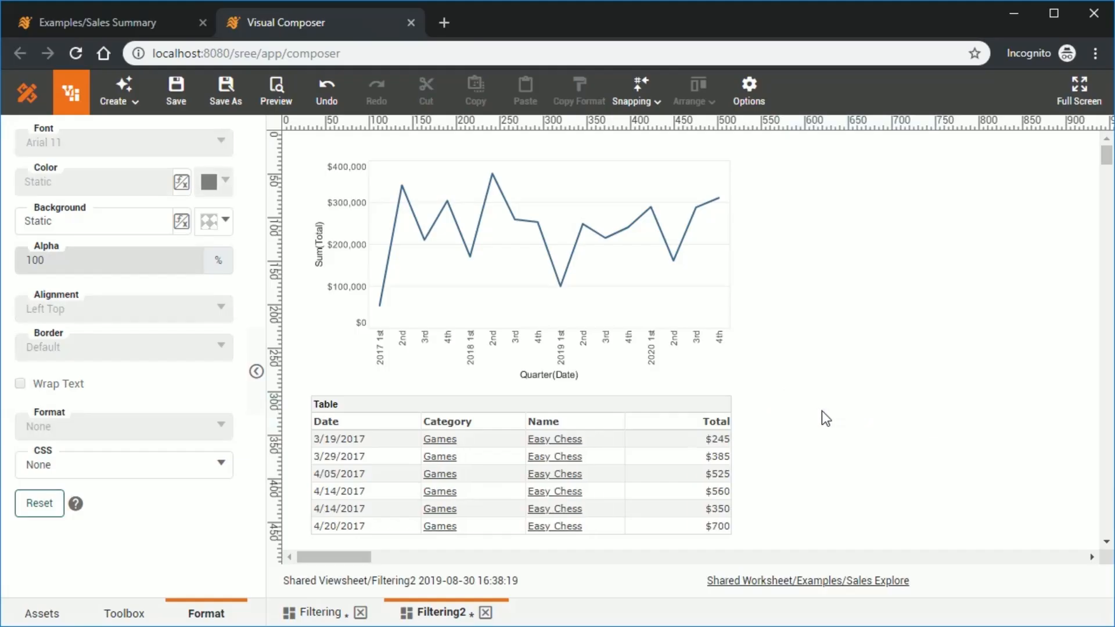
pyautogui.click(123, 613)
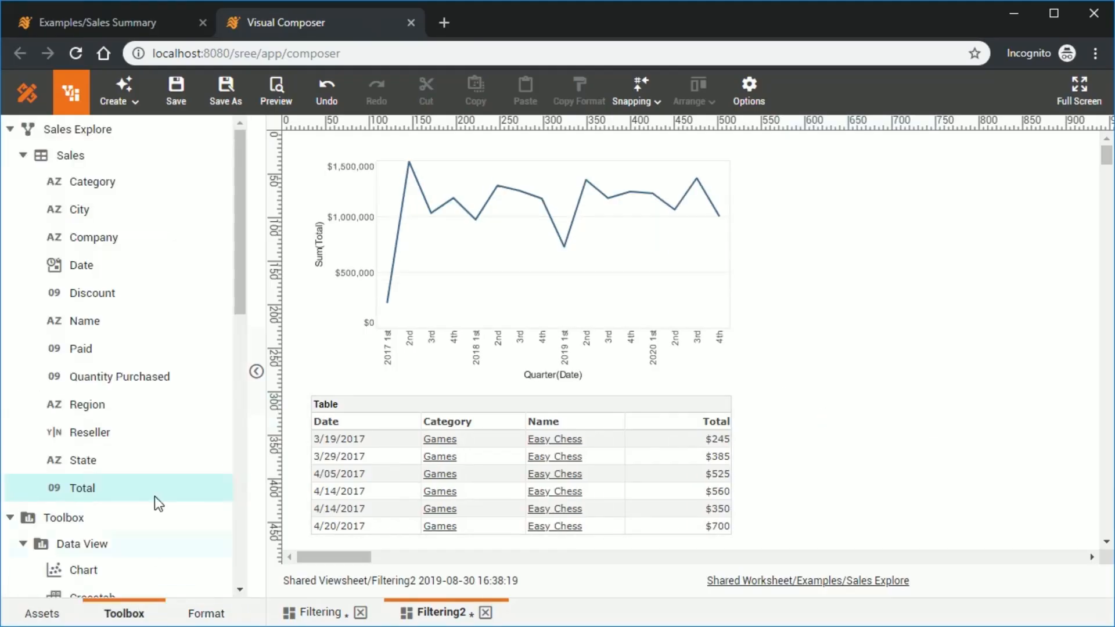
pyautogui.scroll(-5, 150, 374)
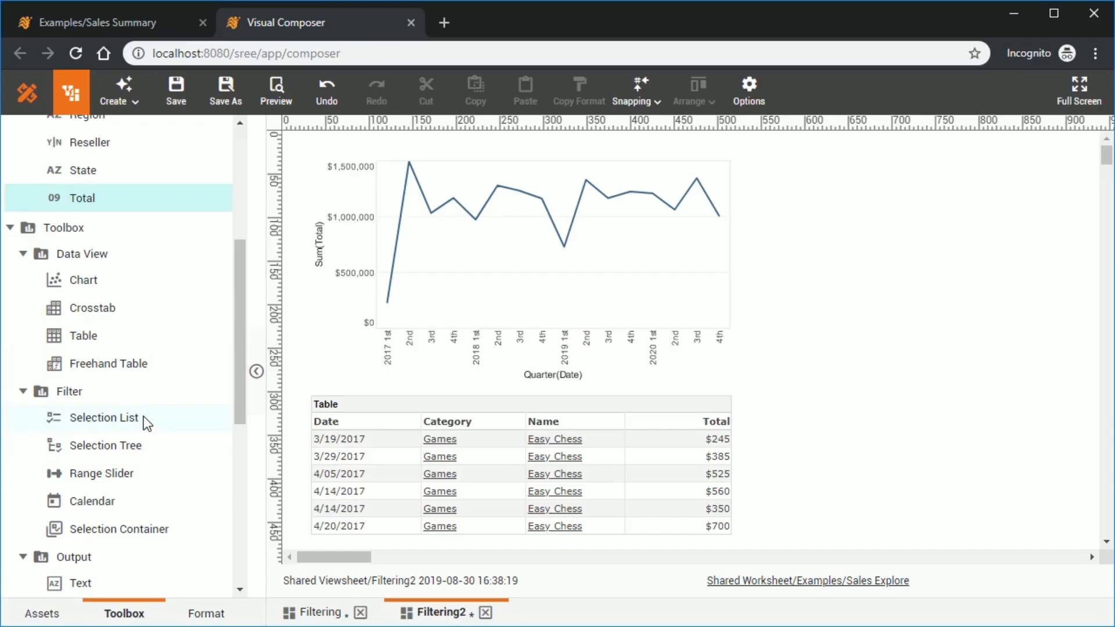
pyautogui.moveTo(145, 422); pyautogui.dragTo(783, 394)
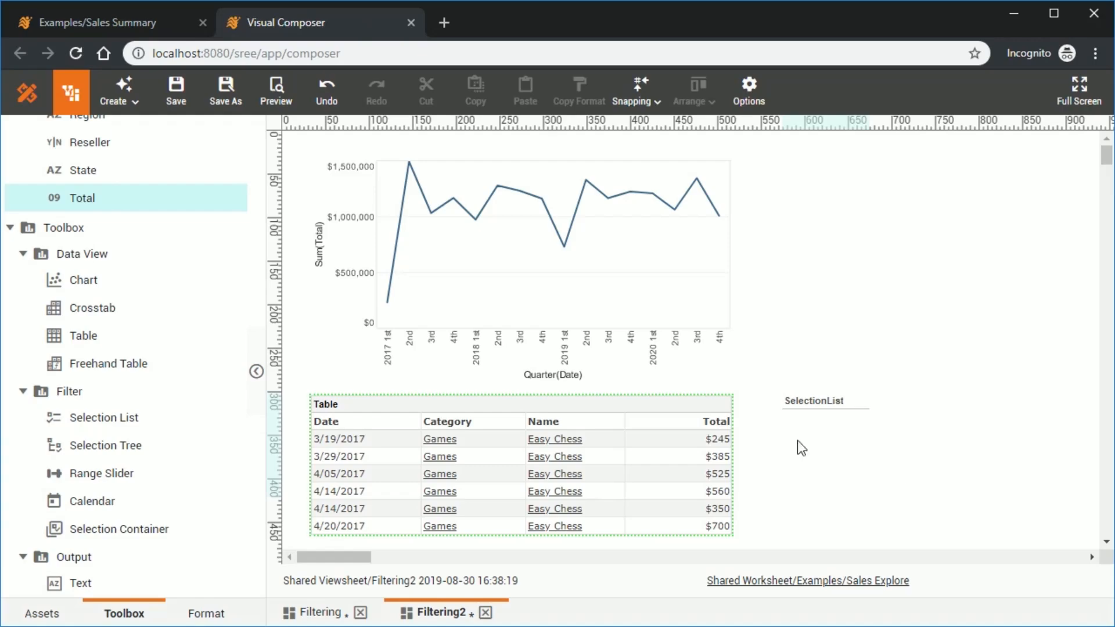
pyautogui.scroll(5, 156, 281)
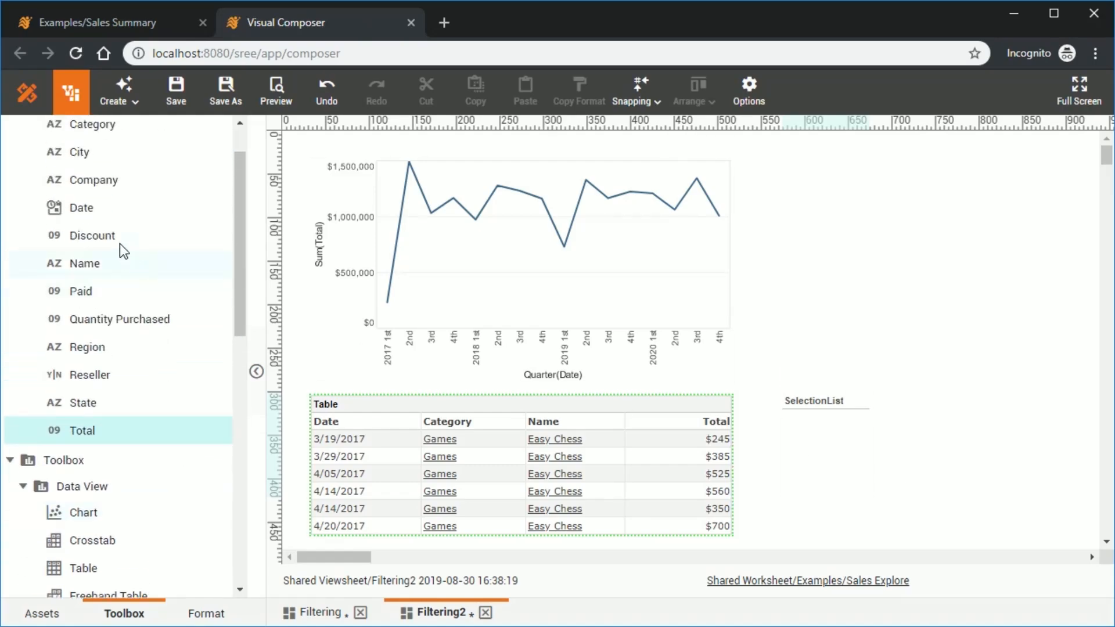
pyautogui.moveTo(117, 241); pyautogui.dragTo(832, 469)
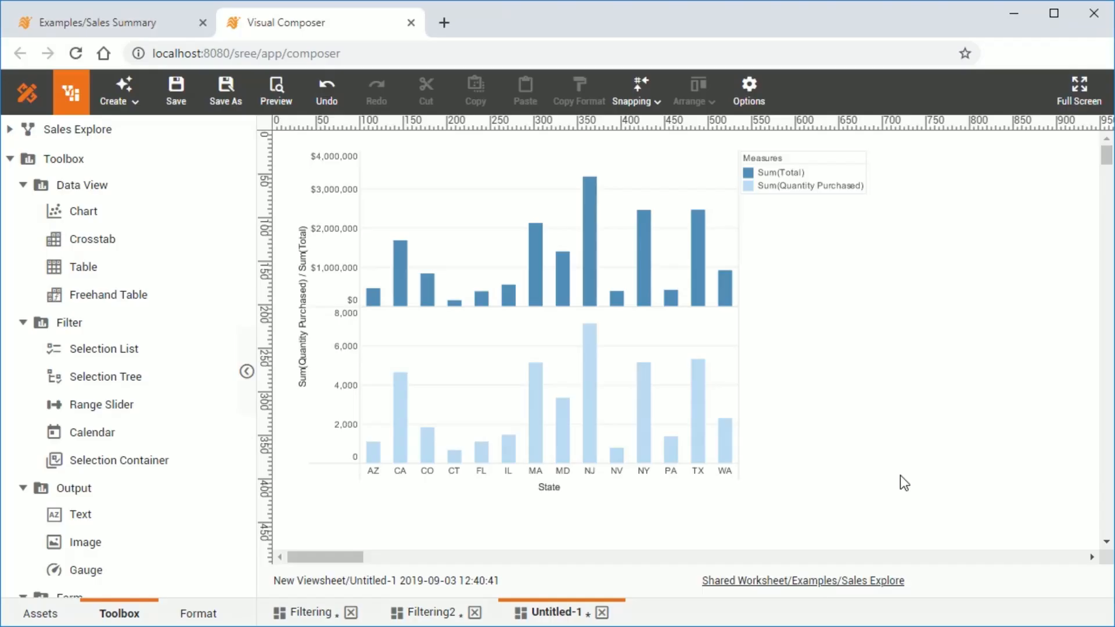
# - Rank the chart's State dimension to show the Top 5 of Sum(Quantity Purchased) and finish editing the chart
pyautogui.click(649, 347)
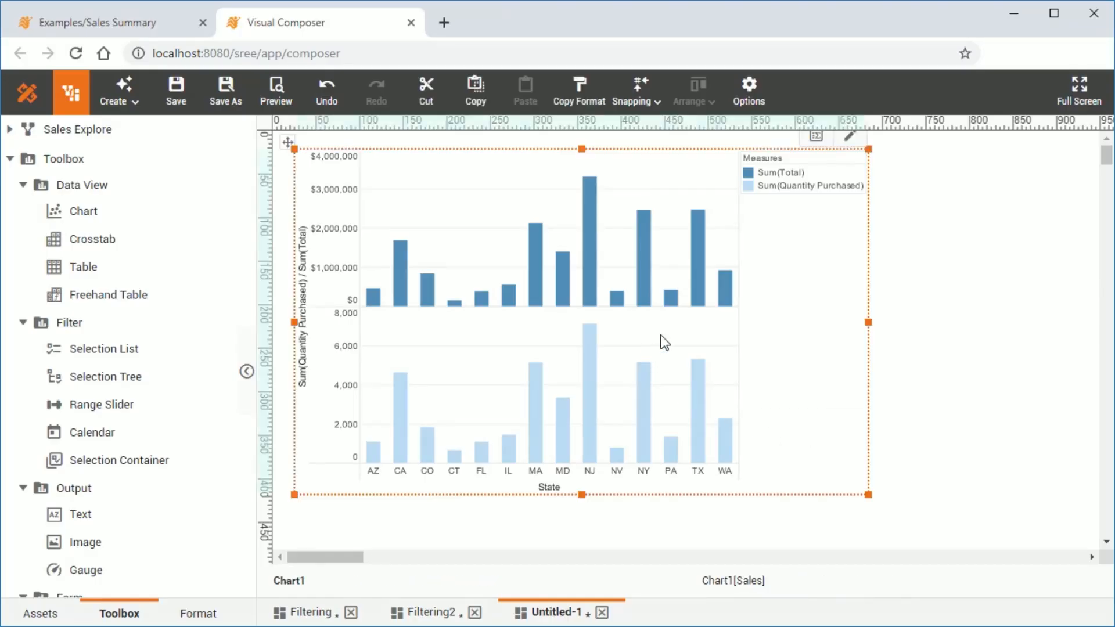
pyautogui.click(850, 138)
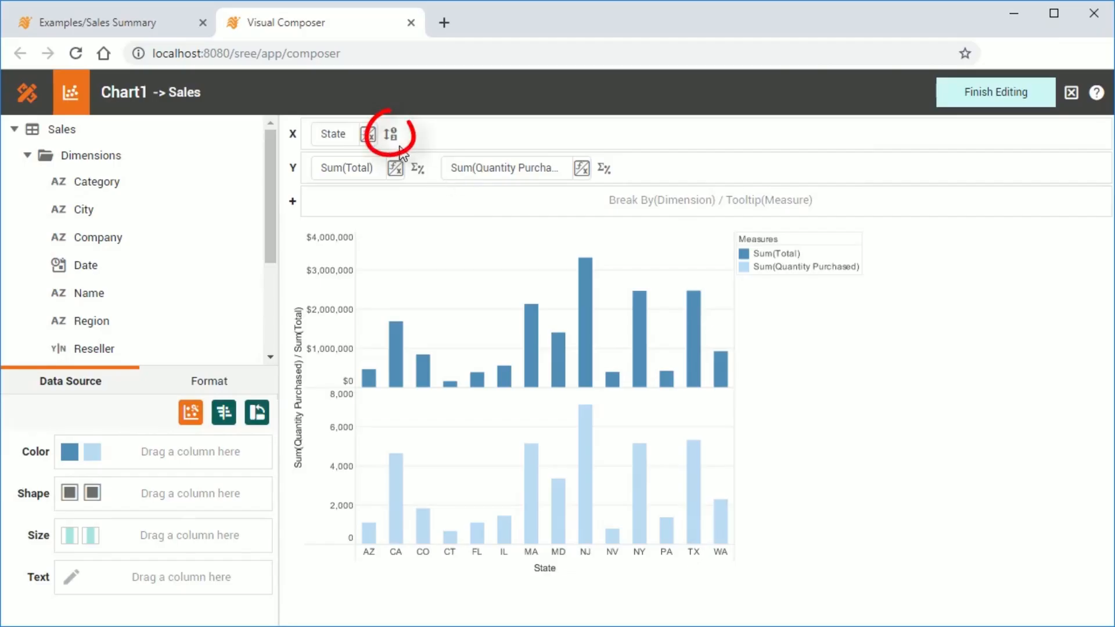
pyautogui.click(395, 140)
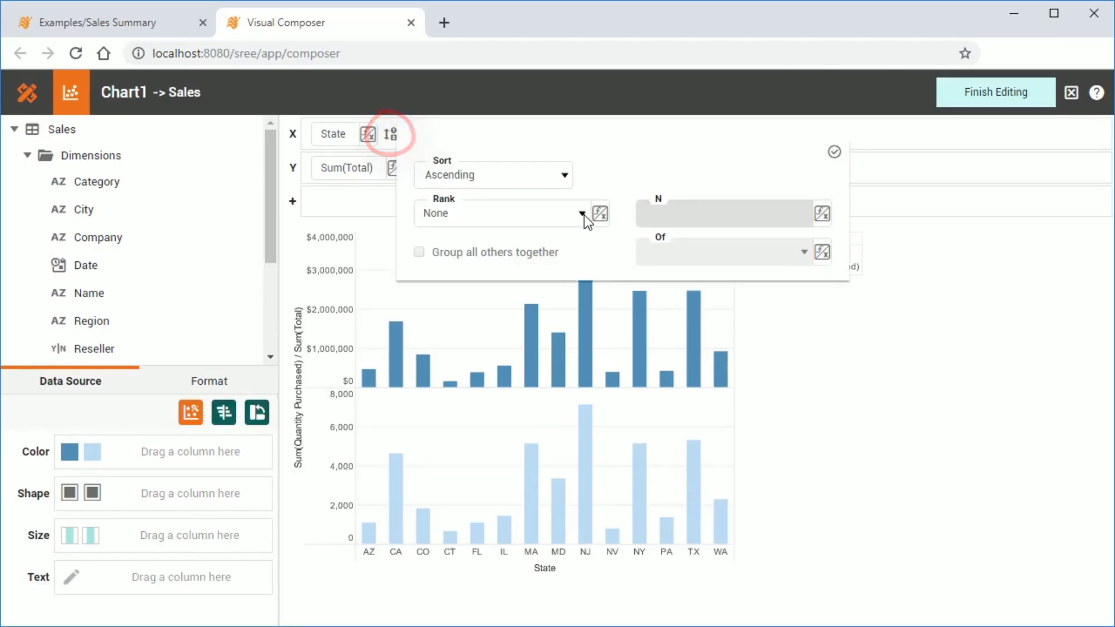
pyautogui.click(582, 214)
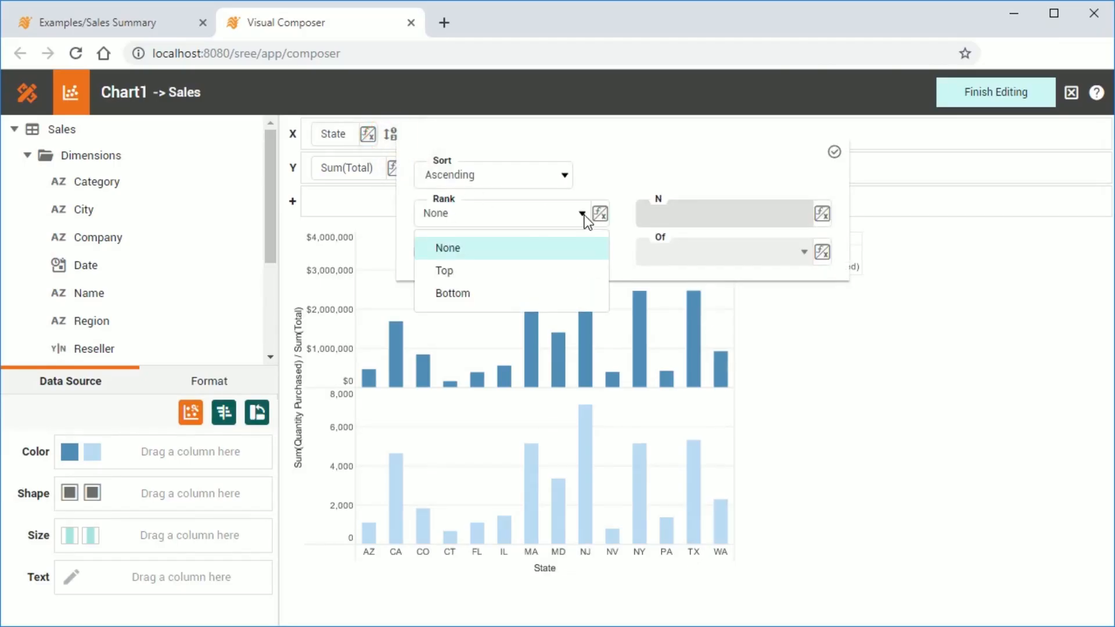
pyautogui.click(521, 269)
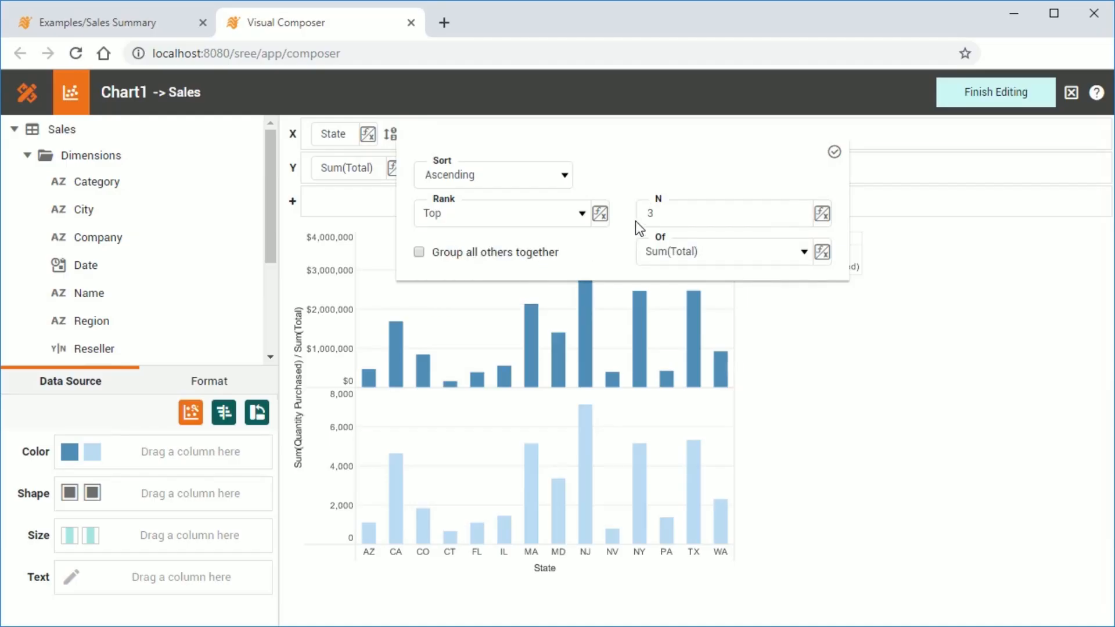
pyautogui.click(649, 213)
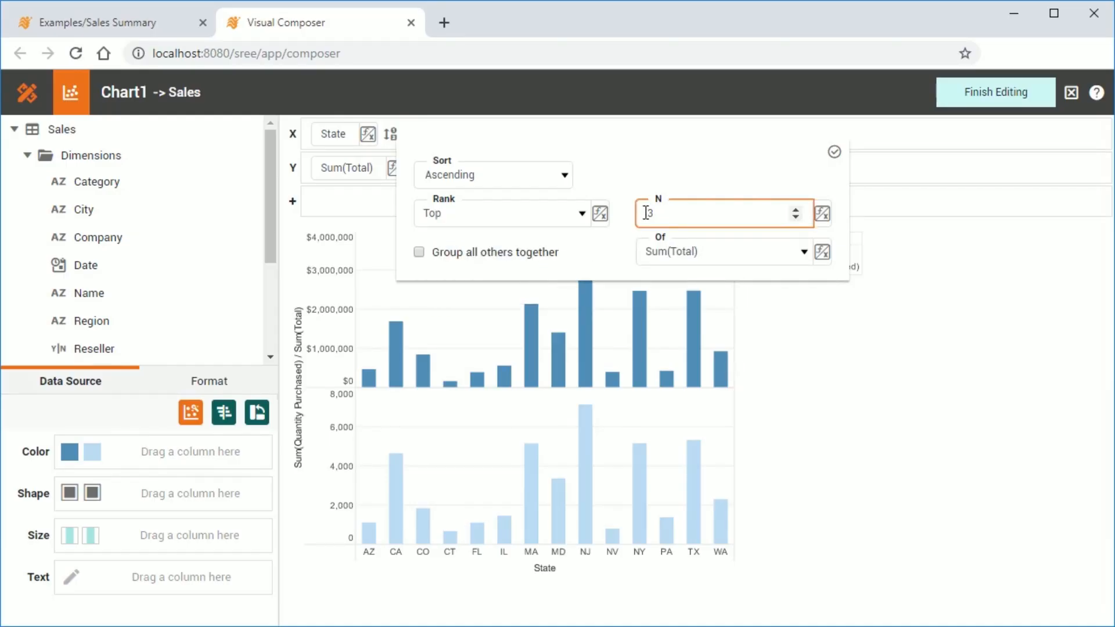
pyautogui.press('BackSpace')
pyautogui.write('5')
pyautogui.click(769, 258)
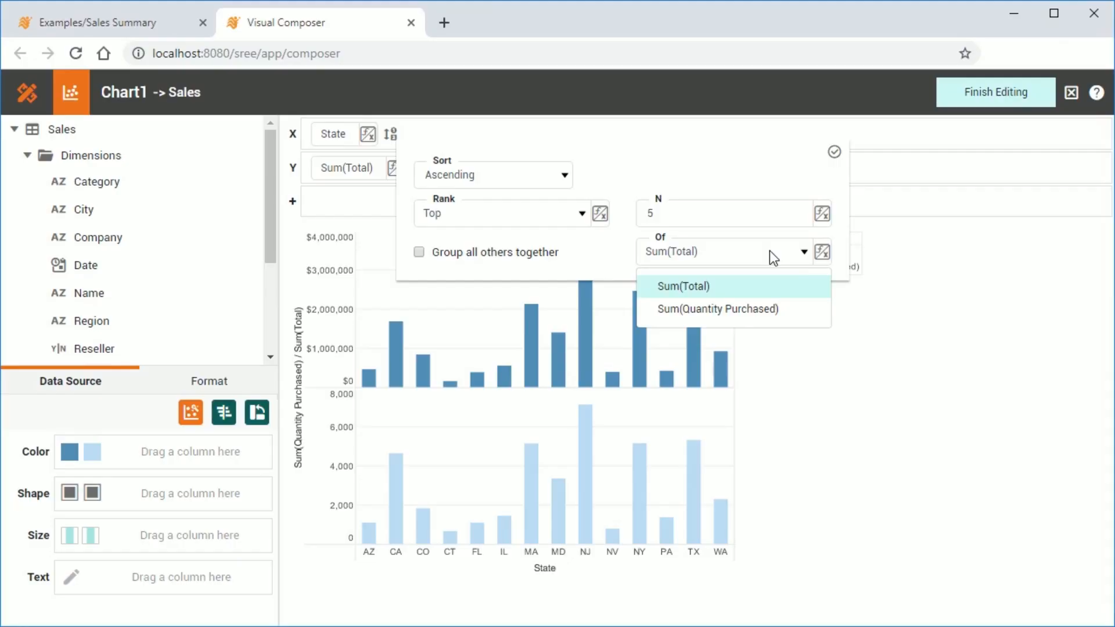
pyautogui.click(783, 309)
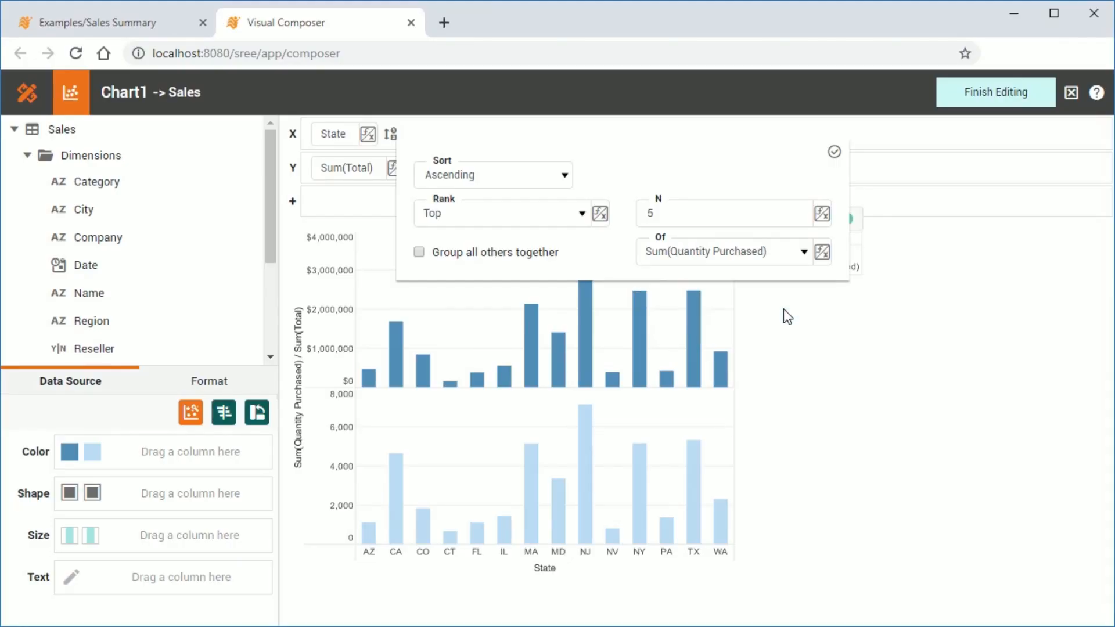
pyautogui.click(834, 152)
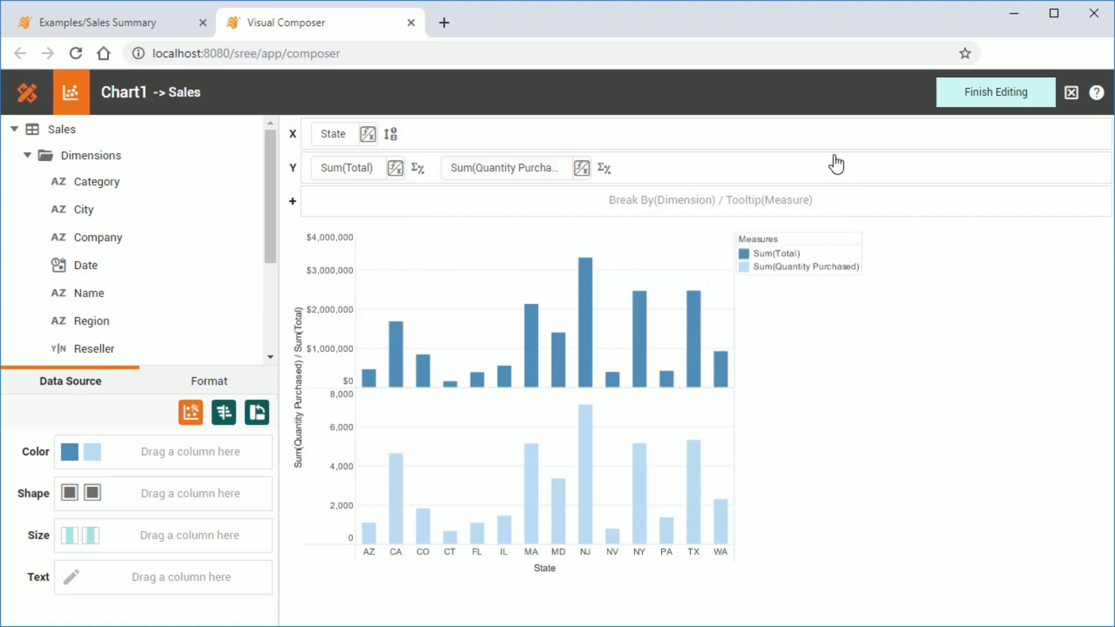
pyautogui.click(998, 91)
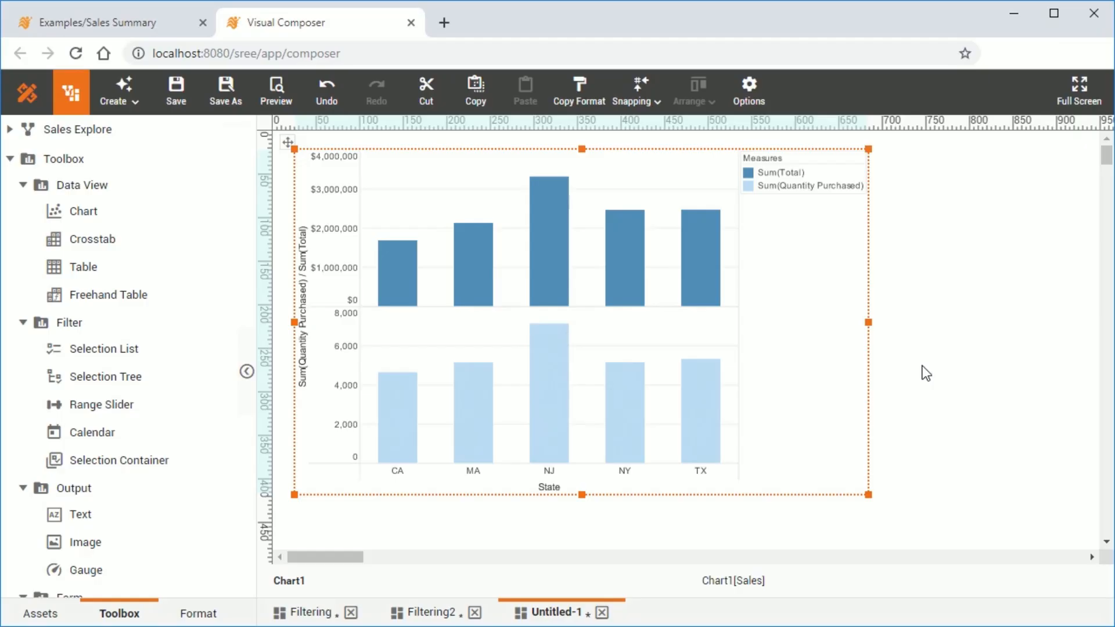
# - Sort the chart's State dimension By Value (Desc) on Sum(Total) and finish editing the chart
pyautogui.click(840, 144)
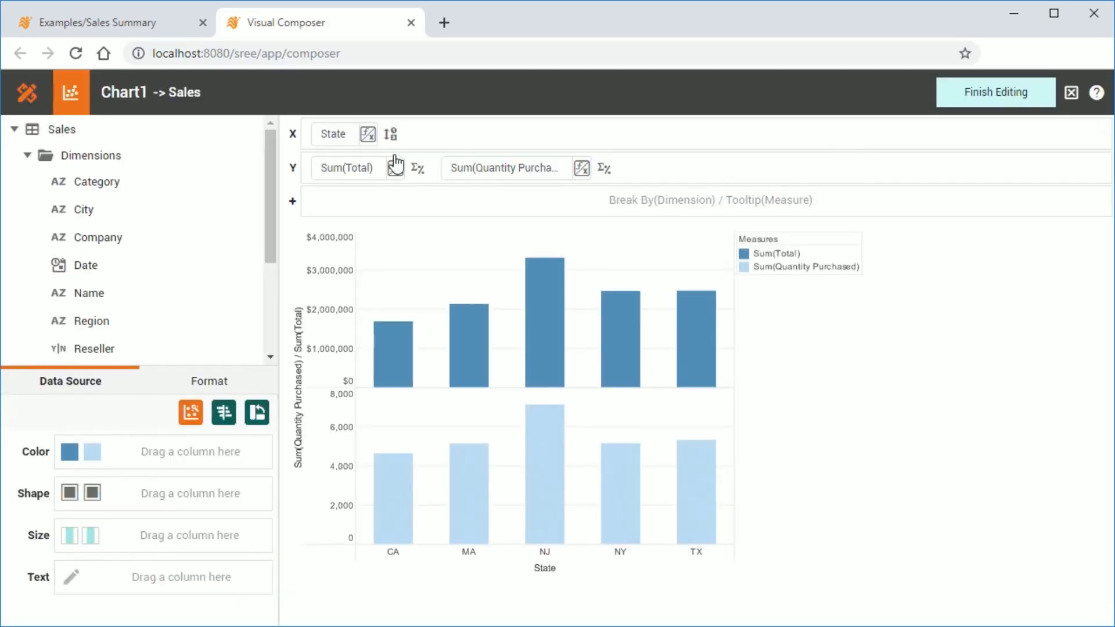
pyautogui.click(391, 136)
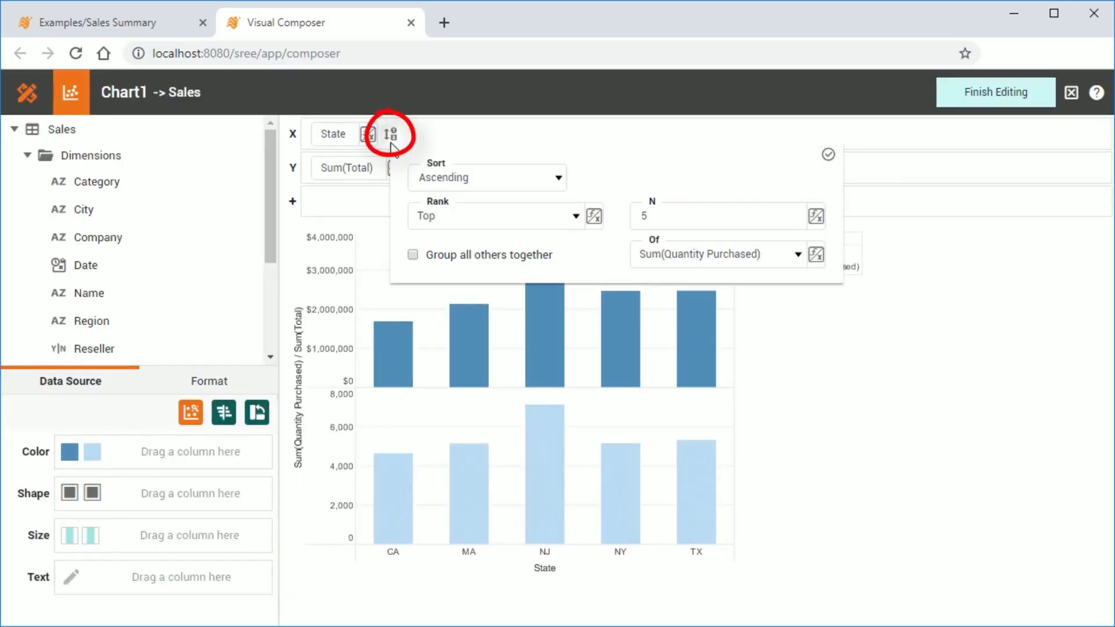
pyautogui.click(559, 177)
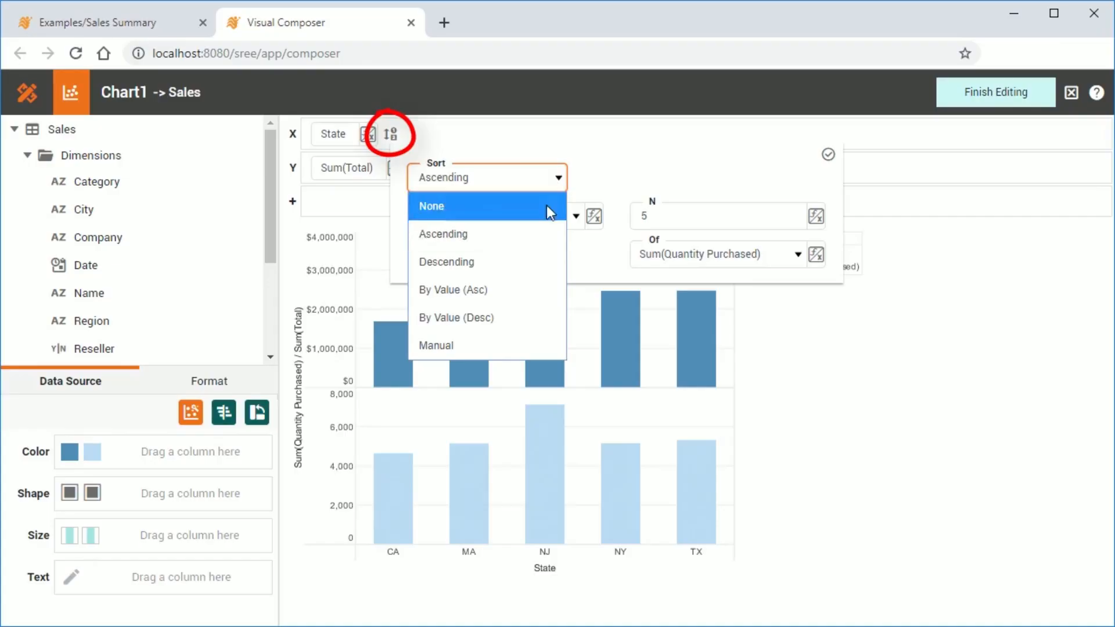
pyautogui.click(537, 317)
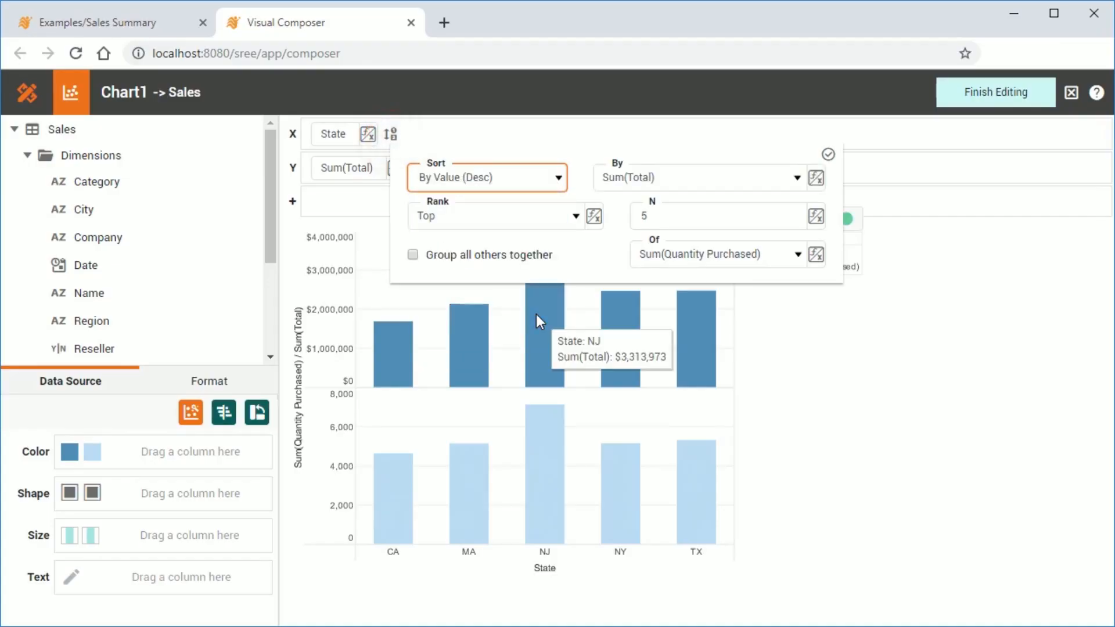
pyautogui.click(828, 155)
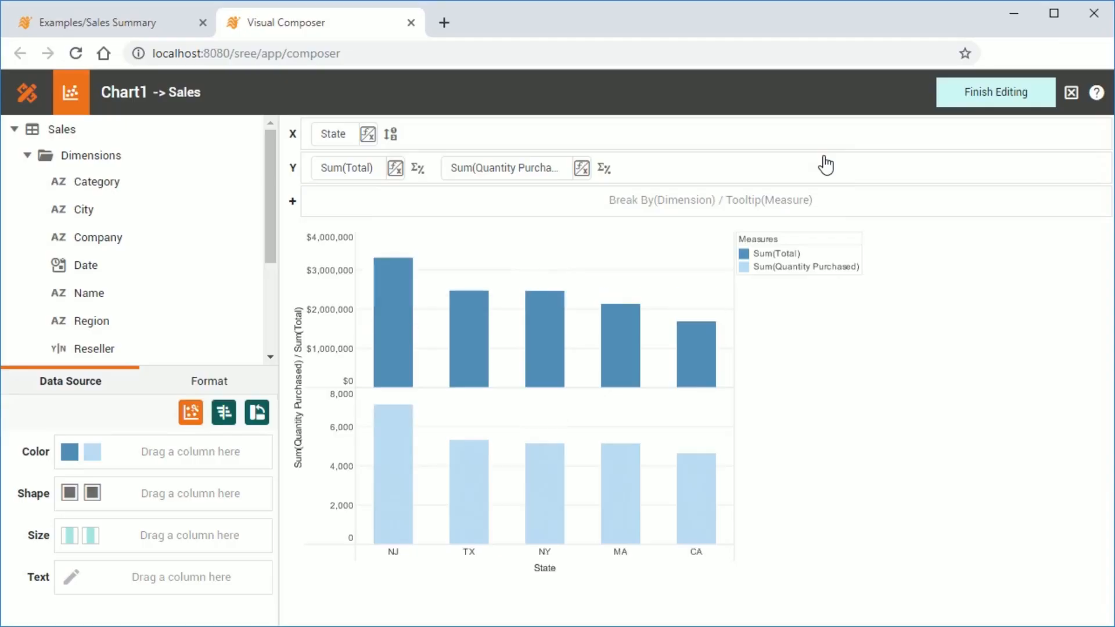
pyautogui.click(980, 93)
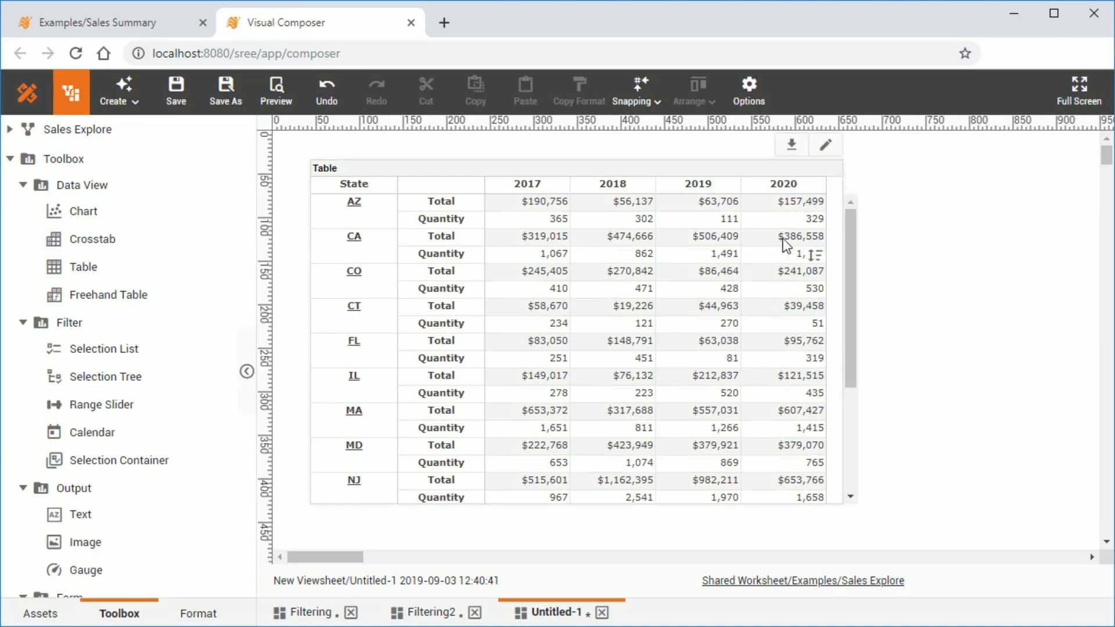
# - Set the crosstab's State row ranking to the Top 5 of Sum(Quantity Purchased)
pyautogui.click(814, 149)
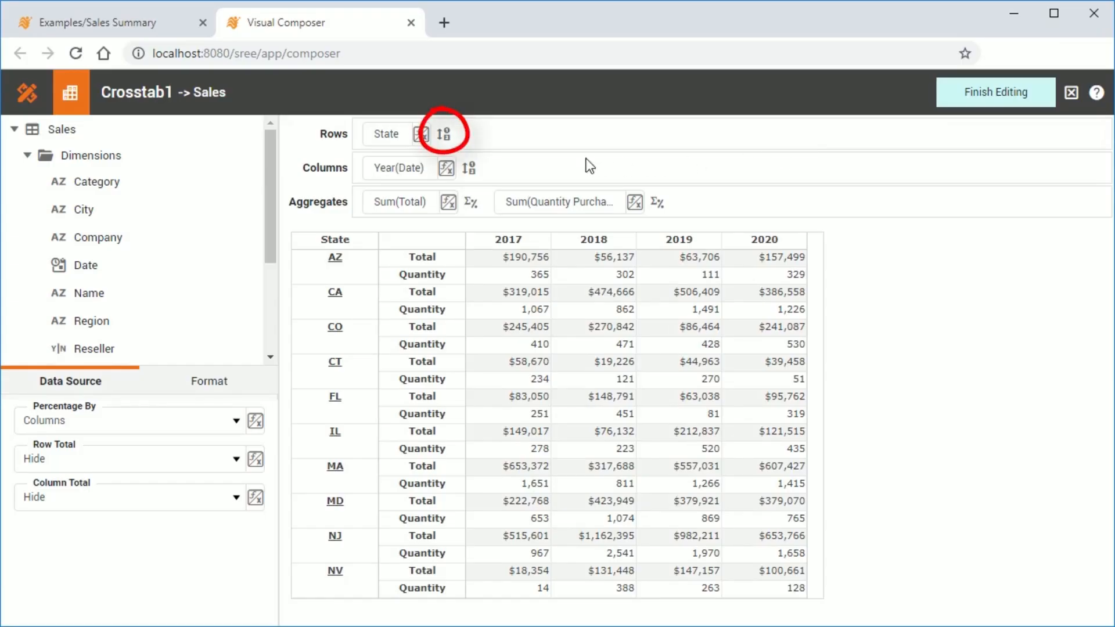
pyautogui.click(443, 135)
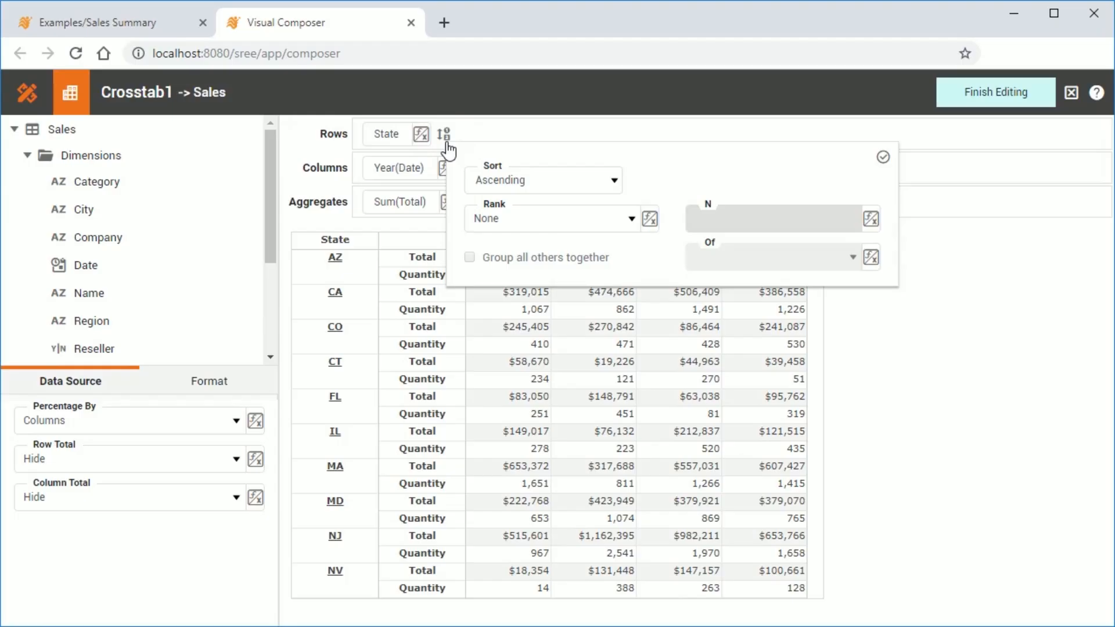
pyautogui.click(605, 222)
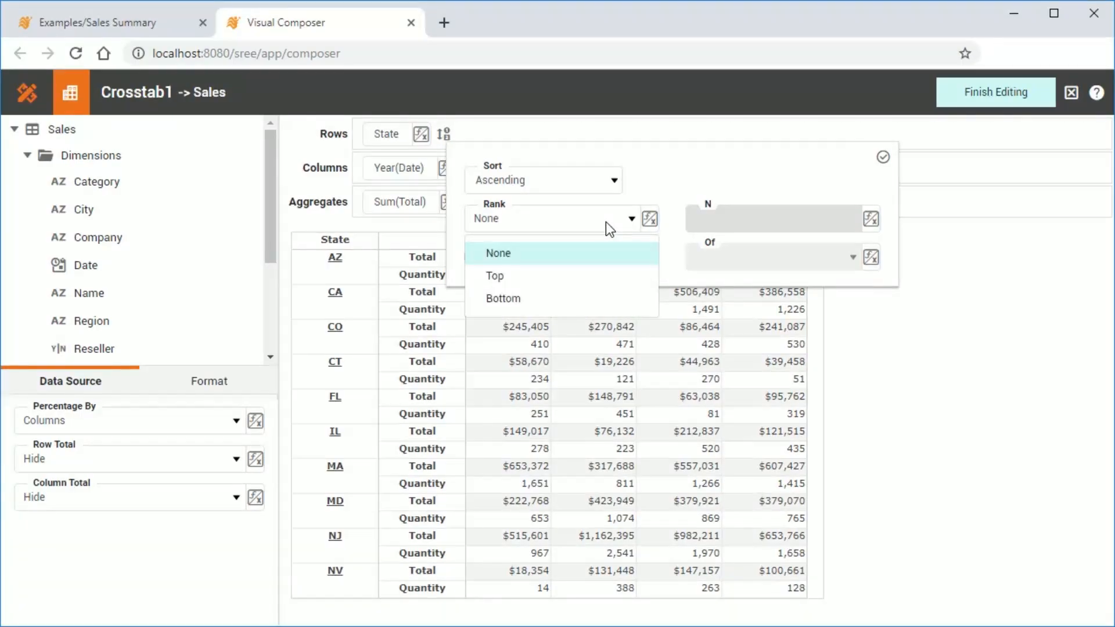
pyautogui.click(596, 277)
pyautogui.click(710, 220)
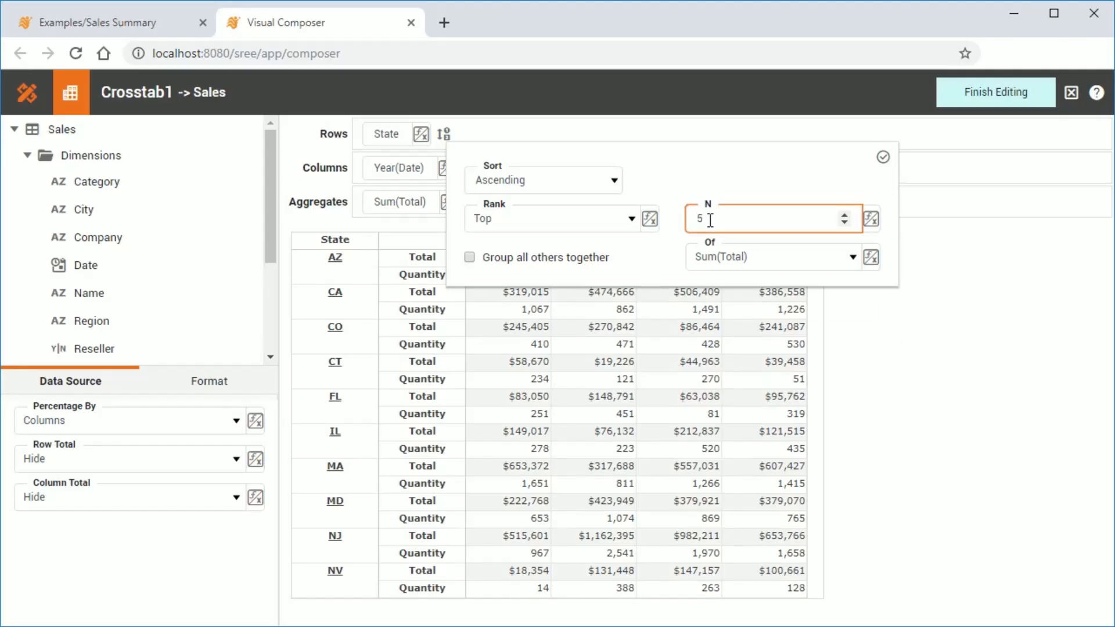
pyautogui.write('5')
pyautogui.click(849, 258)
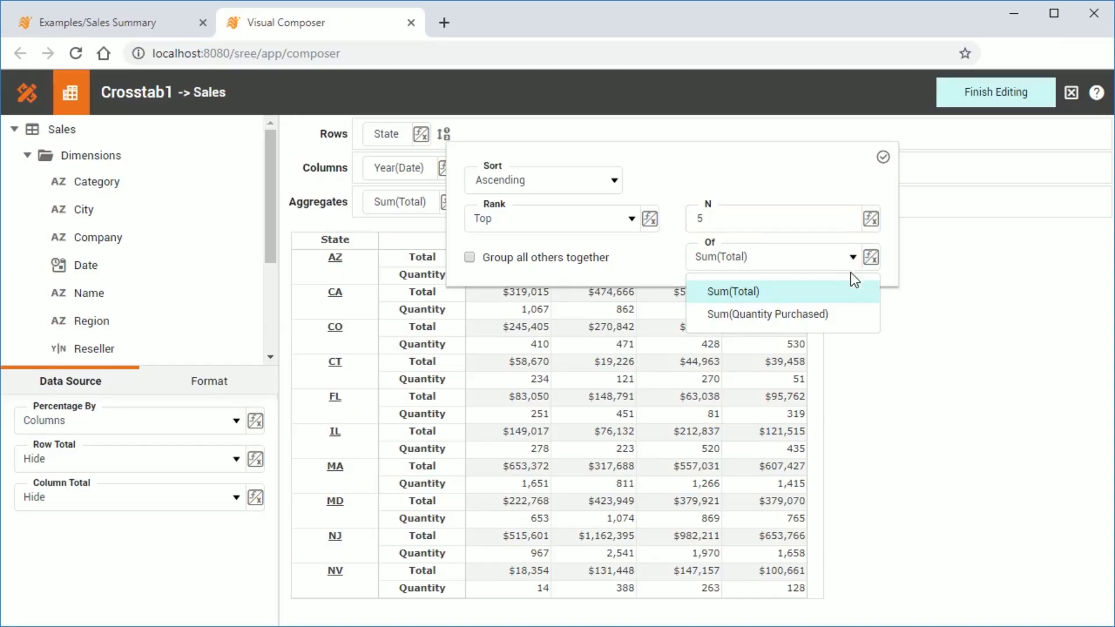
pyautogui.click(847, 318)
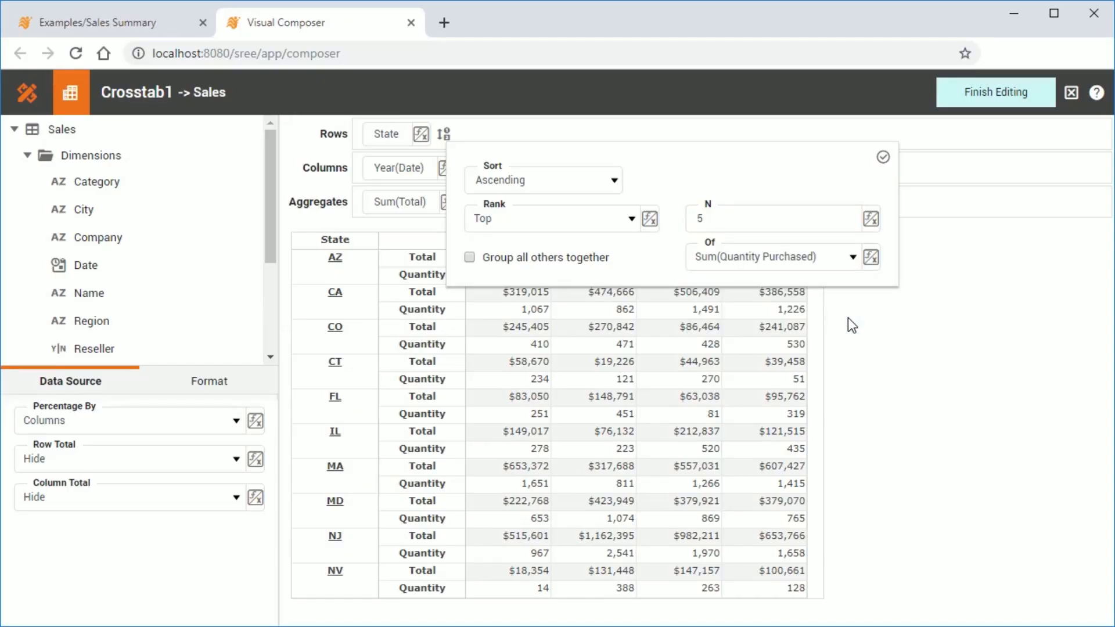
# - Sort the crosstab's State rows By Value (Desc) on Sum(Total), apply the settings and finish editing
pyautogui.click(613, 183)
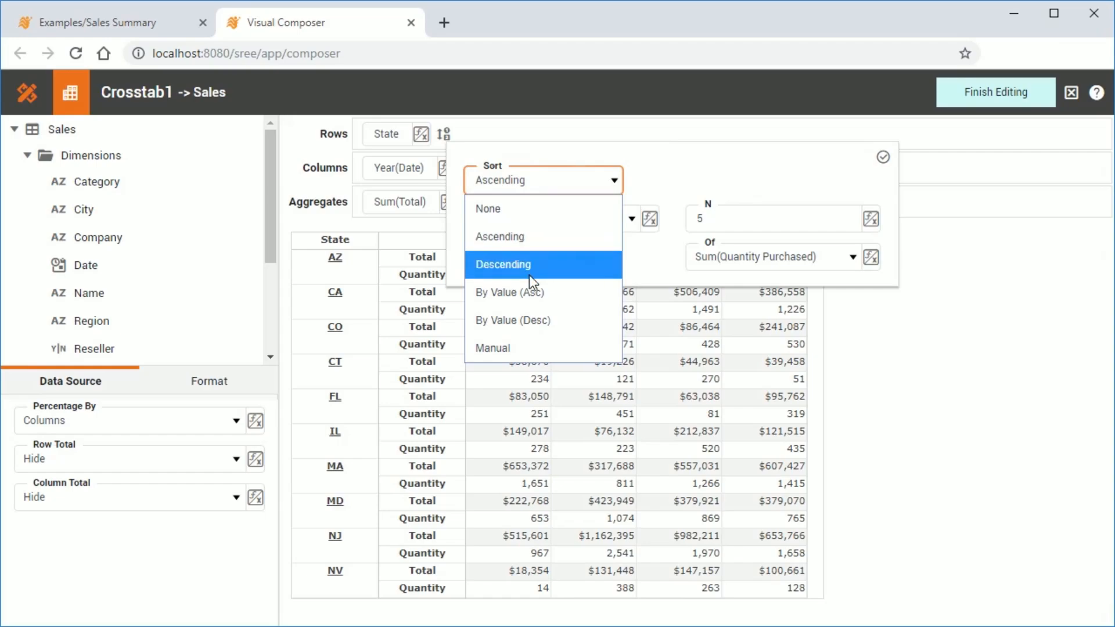
pyautogui.click(572, 320)
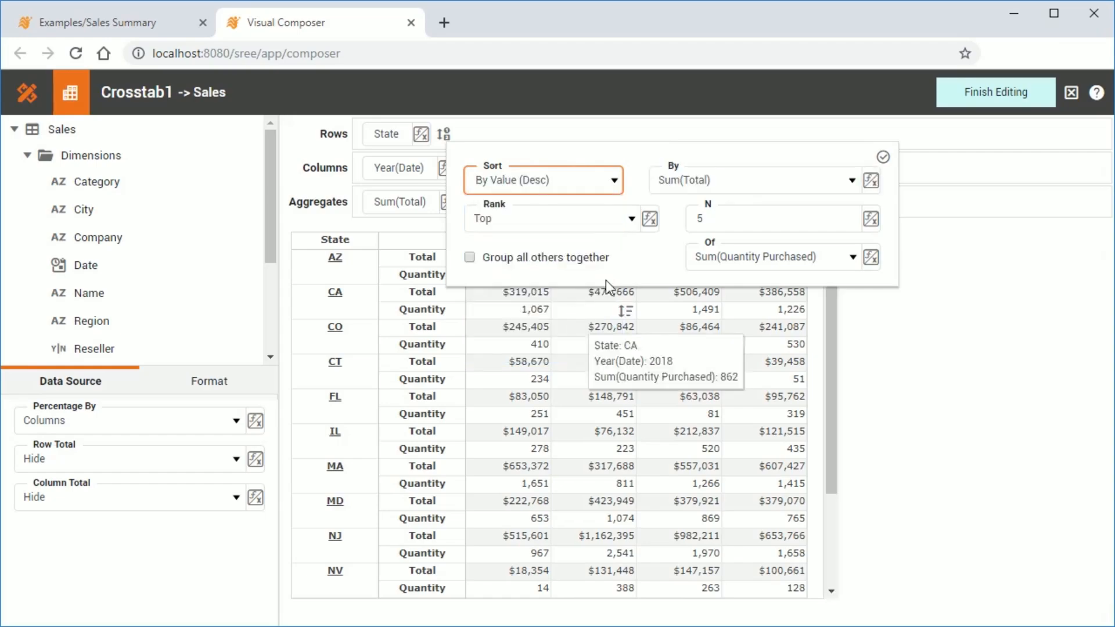
pyautogui.click(883, 158)
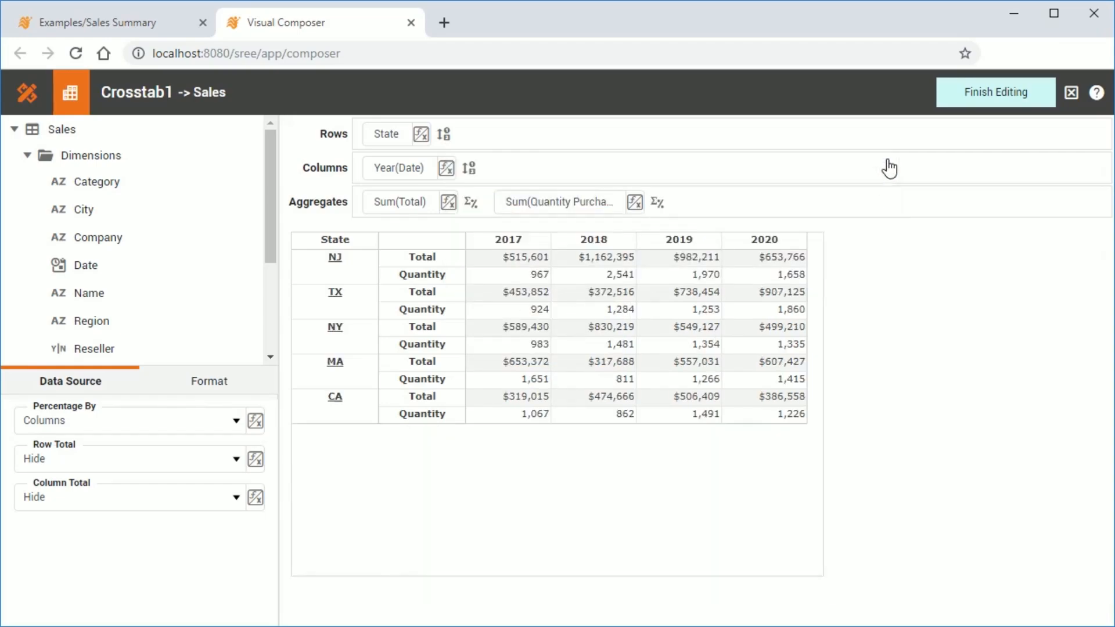
pyautogui.click(990, 102)
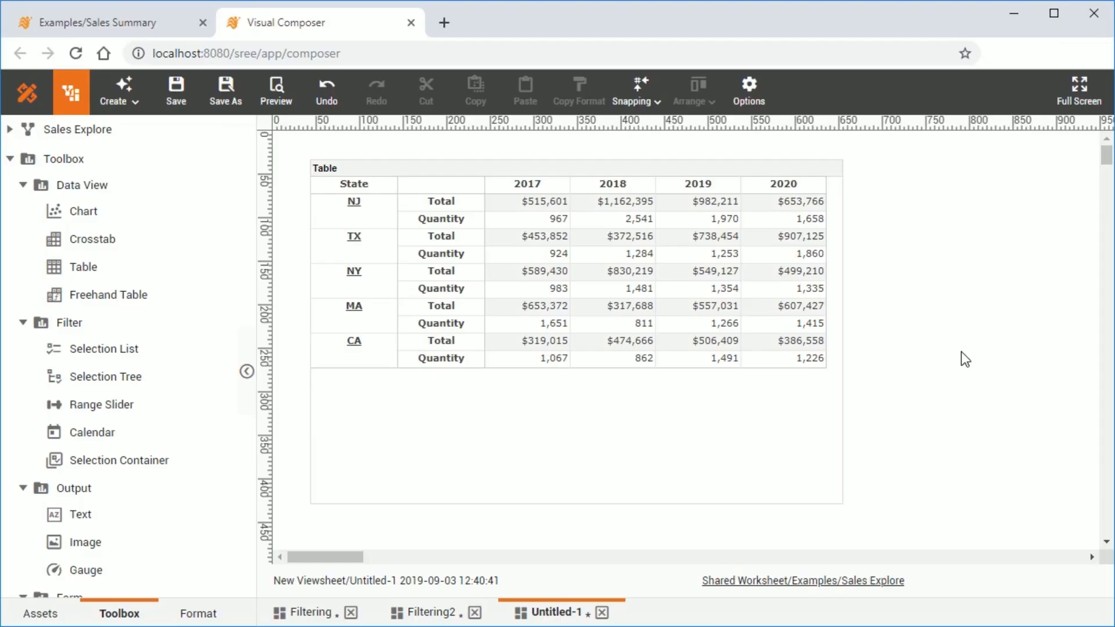
# - Save the viewsheet as CrosstabDashboard under Shared Viewsheet
pyautogui.click(177, 91)
pyautogui.write('CrosstabDashboard')
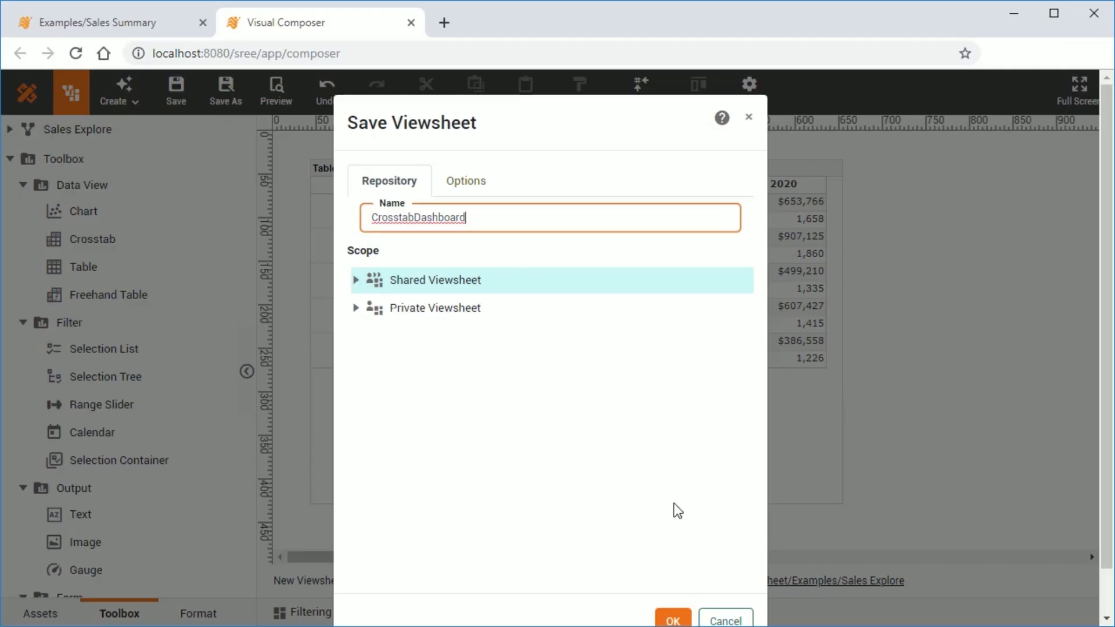
pyautogui.click(675, 618)
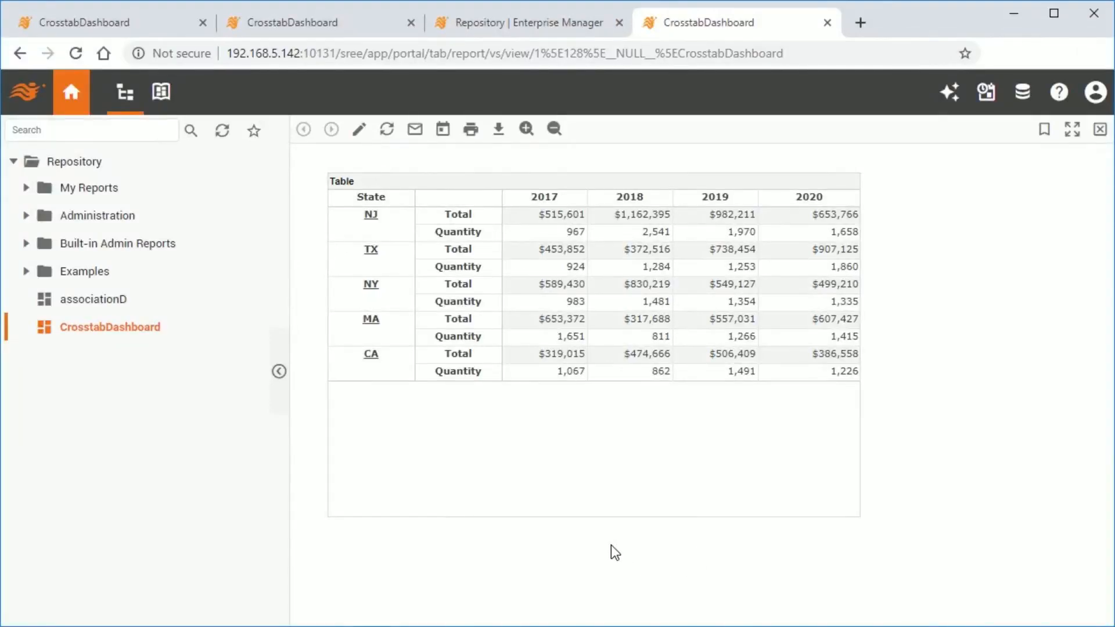
# - Edit the crosstab in the portal's CrosstabDashboard so its State rows are ranked by the Bottom 7 of Sum(Total)
pyautogui.moveTo(674, 413)
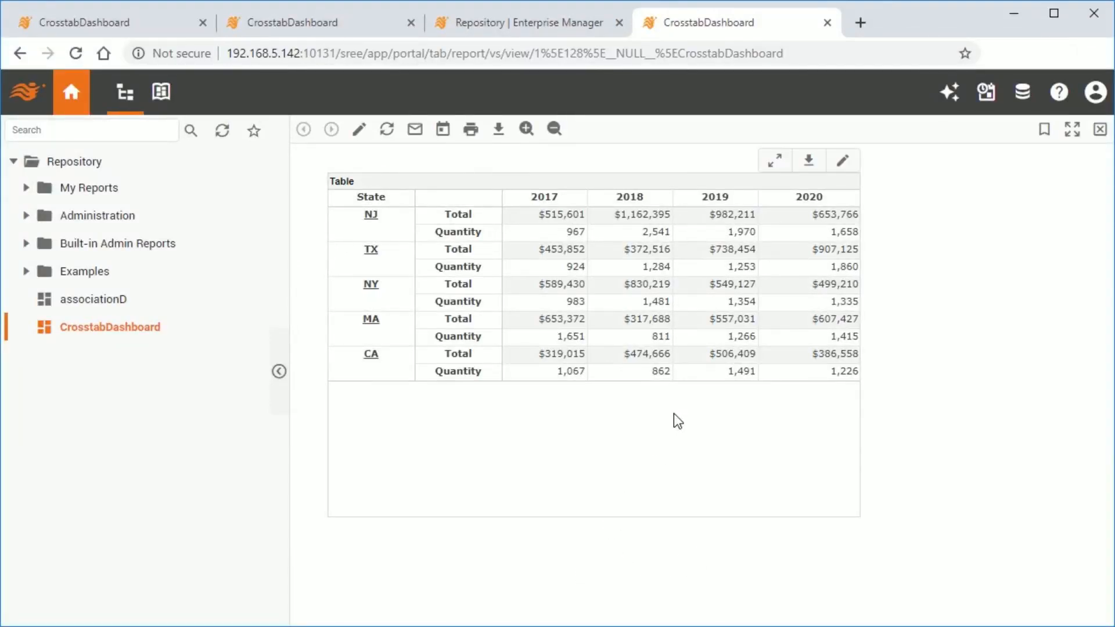
pyautogui.click(858, 169)
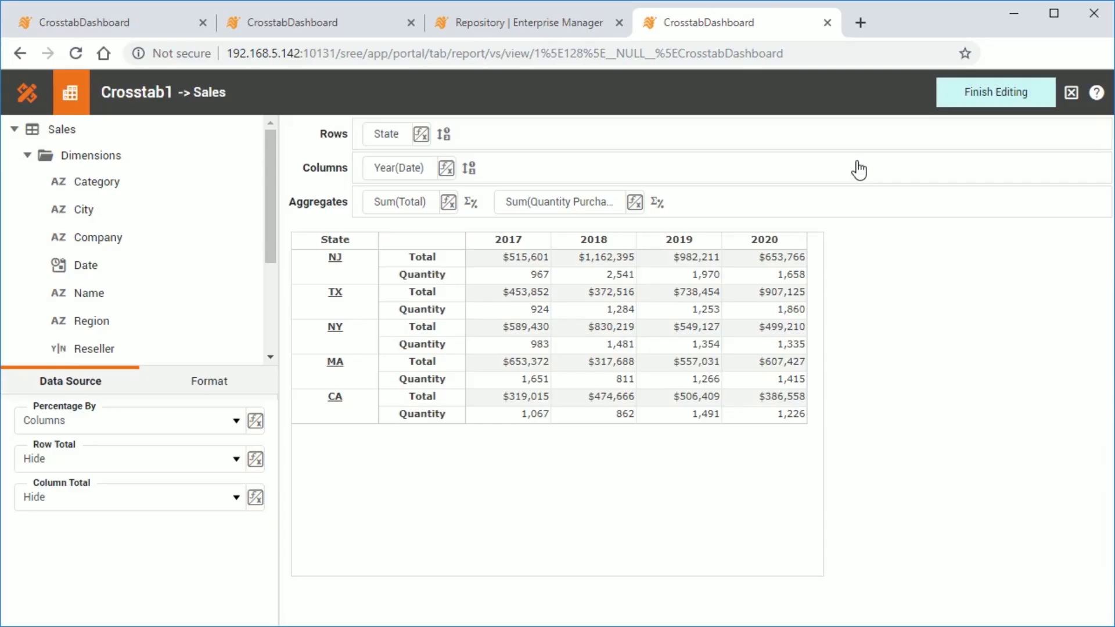
pyautogui.click(446, 138)
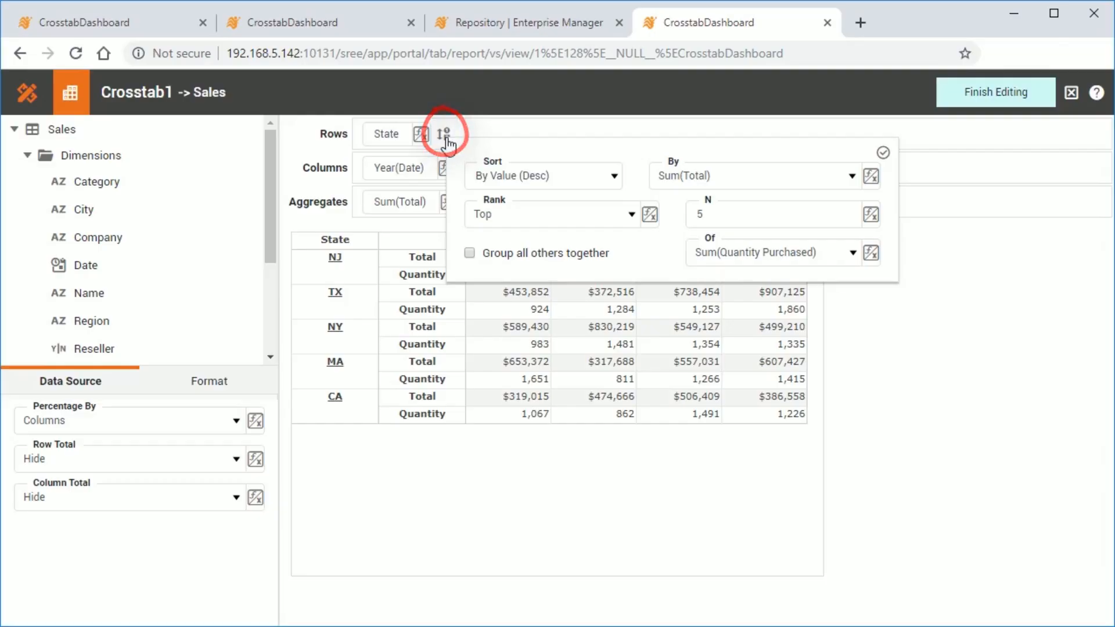
pyautogui.click(611, 223)
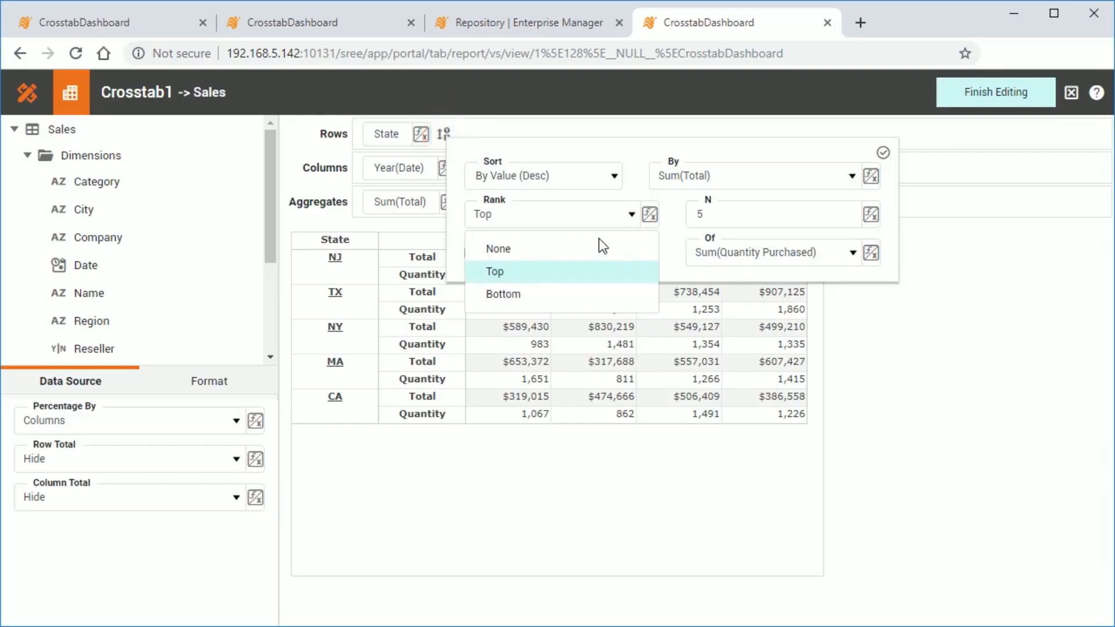
pyautogui.click(569, 296)
pyautogui.click(734, 213)
pyautogui.press('BackSpace')
pyautogui.write('7')
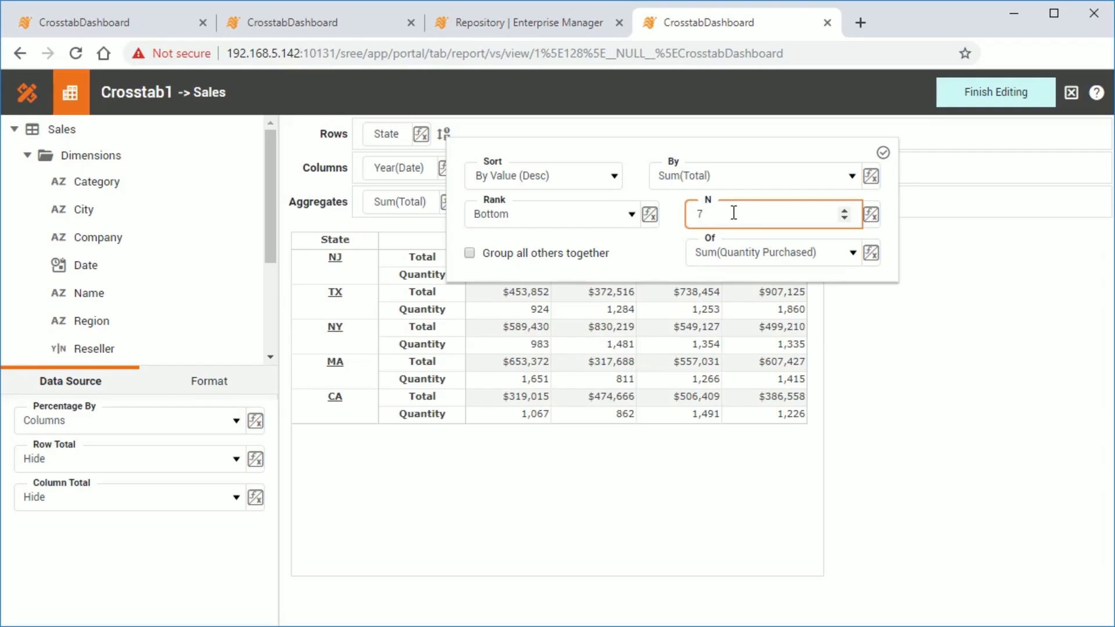
pyautogui.click(806, 257)
pyautogui.click(798, 288)
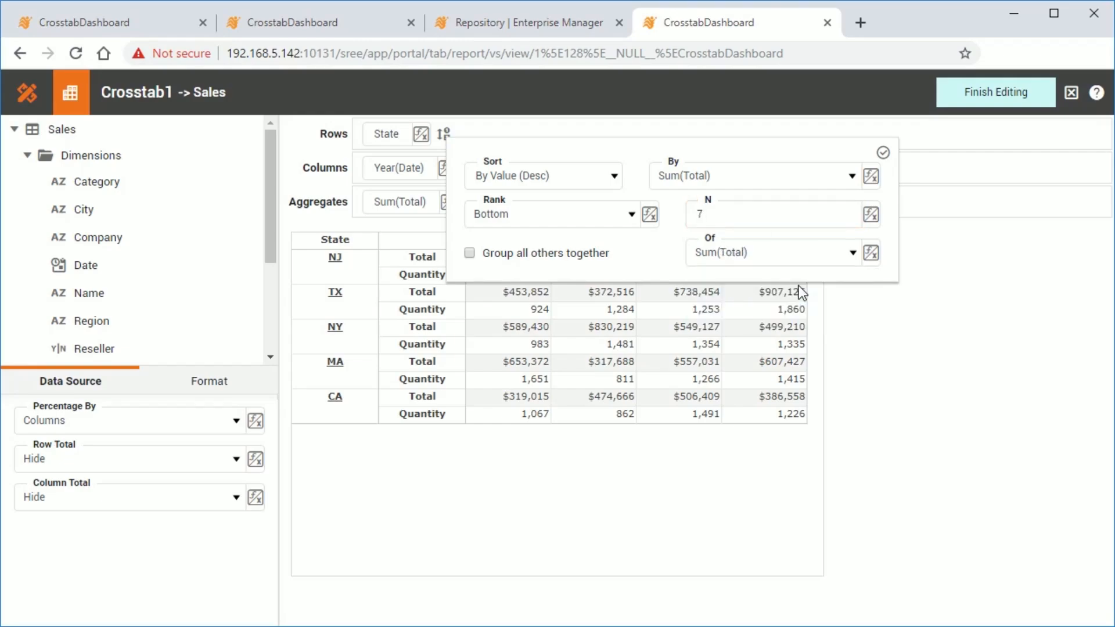
pyautogui.click(883, 153)
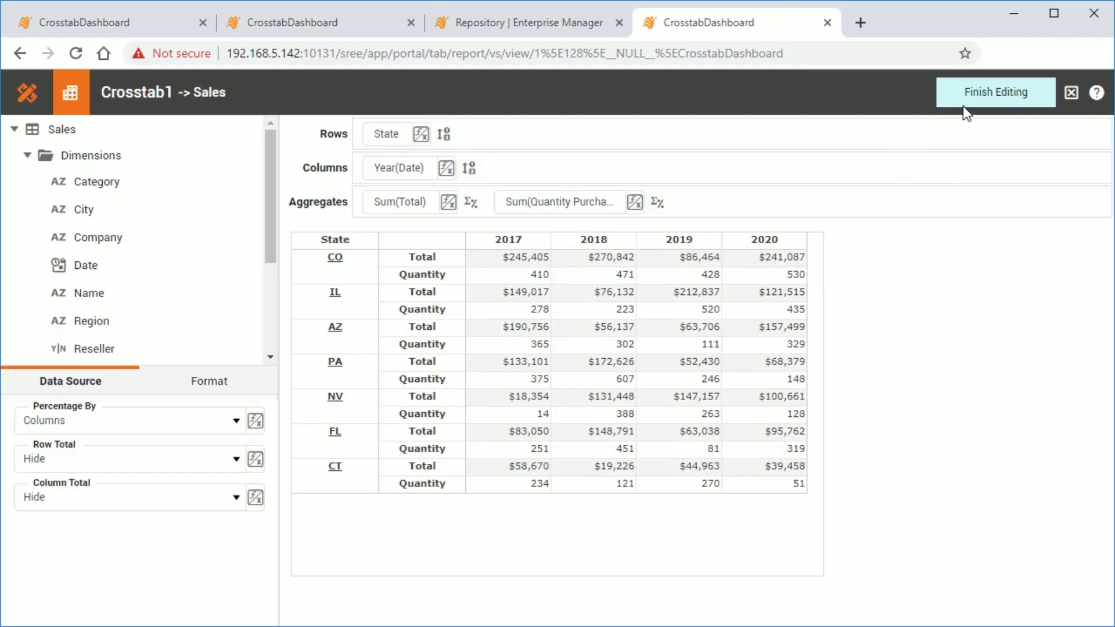
# - Finish editing the crosstab in the portal's CrosstabDashboard
pyautogui.click(991, 103)
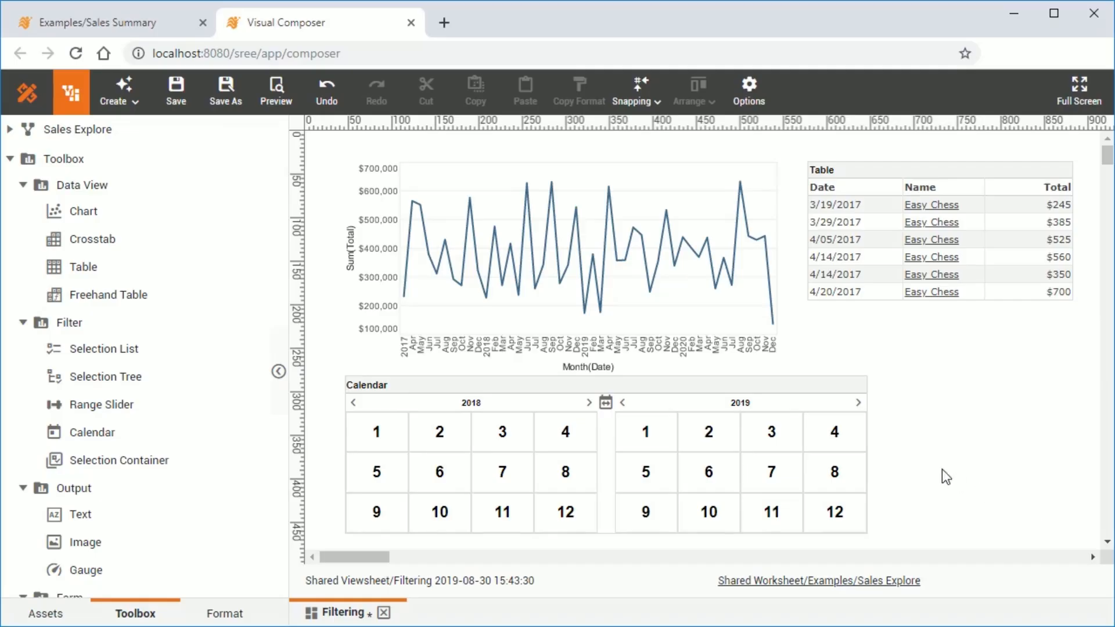
# - Narrow the calendar to end below the chart's edge and place a selection container under the table in the Filtering viewsheet
pyautogui.click(845, 429)
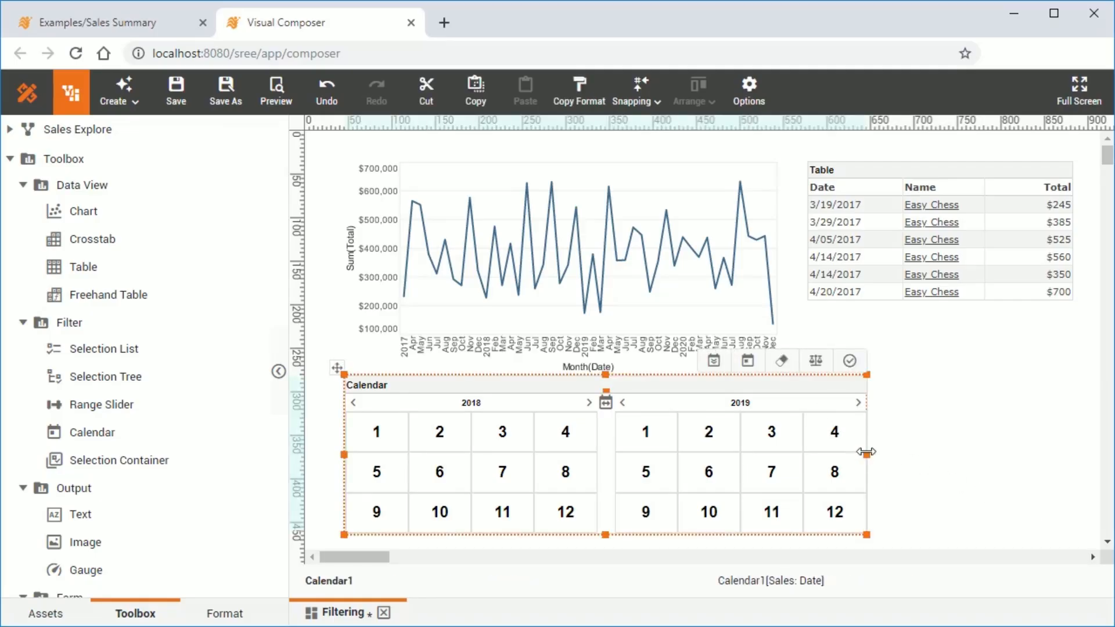
pyautogui.moveTo(866, 454); pyautogui.dragTo(785, 450)
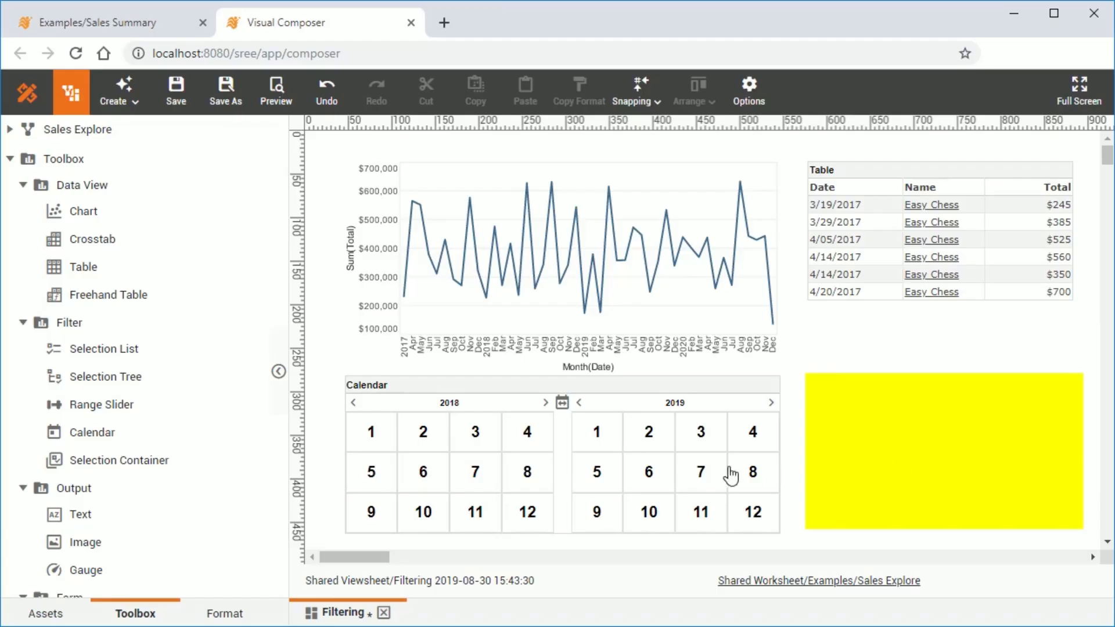
pyautogui.moveTo(145, 461); pyautogui.dragTo(816, 322)
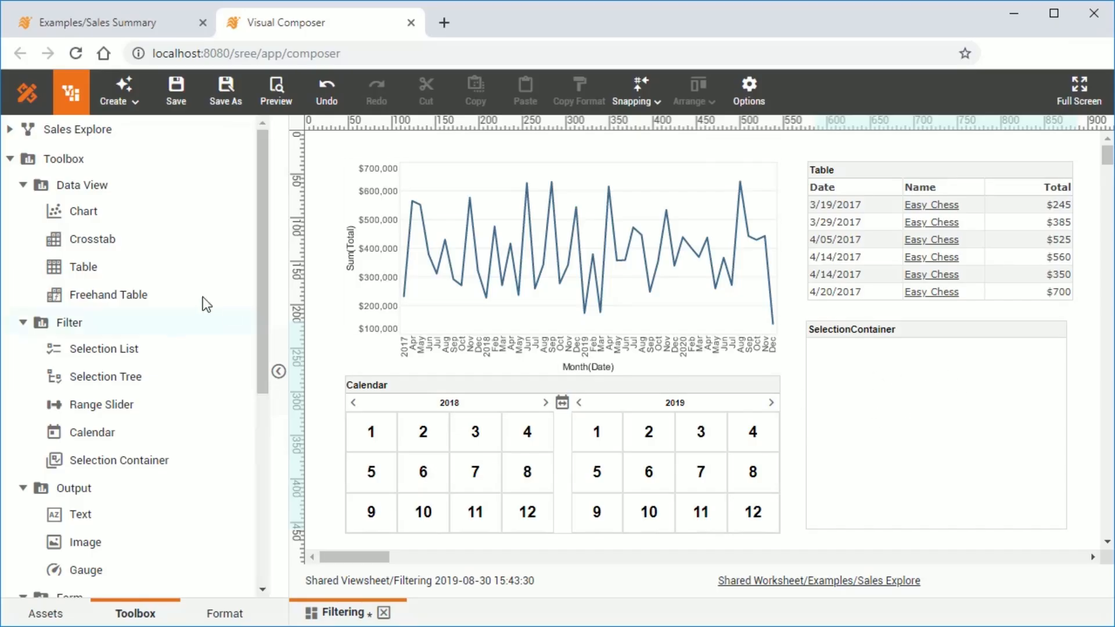
# - Add Quantity Purchased, Company and Category filters from Sales to the selection container, and toggle the Company and Quantity Purchased filters open or closed
pyautogui.click(10, 130)
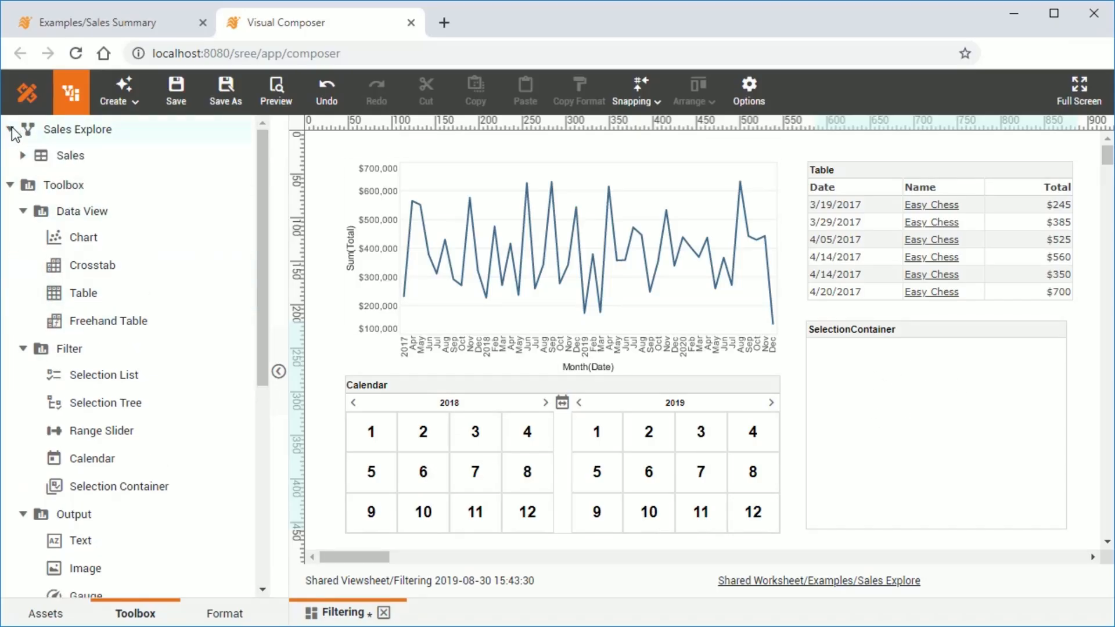
pyautogui.click(23, 155)
pyautogui.moveTo(137, 375); pyautogui.dragTo(907, 408)
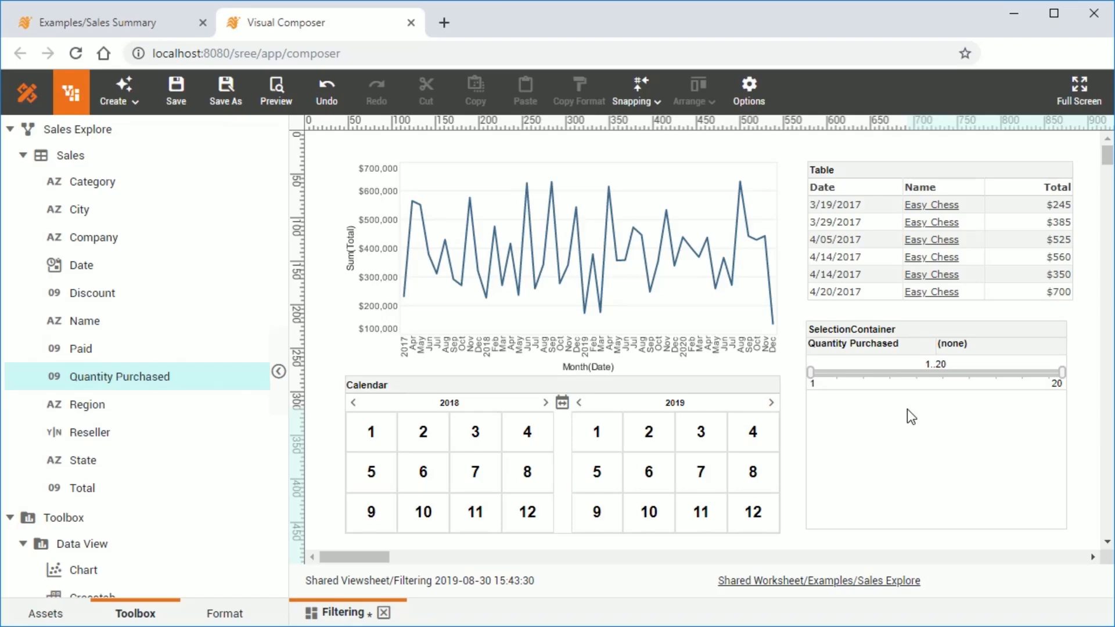
pyautogui.moveTo(141, 243); pyautogui.dragTo(912, 436)
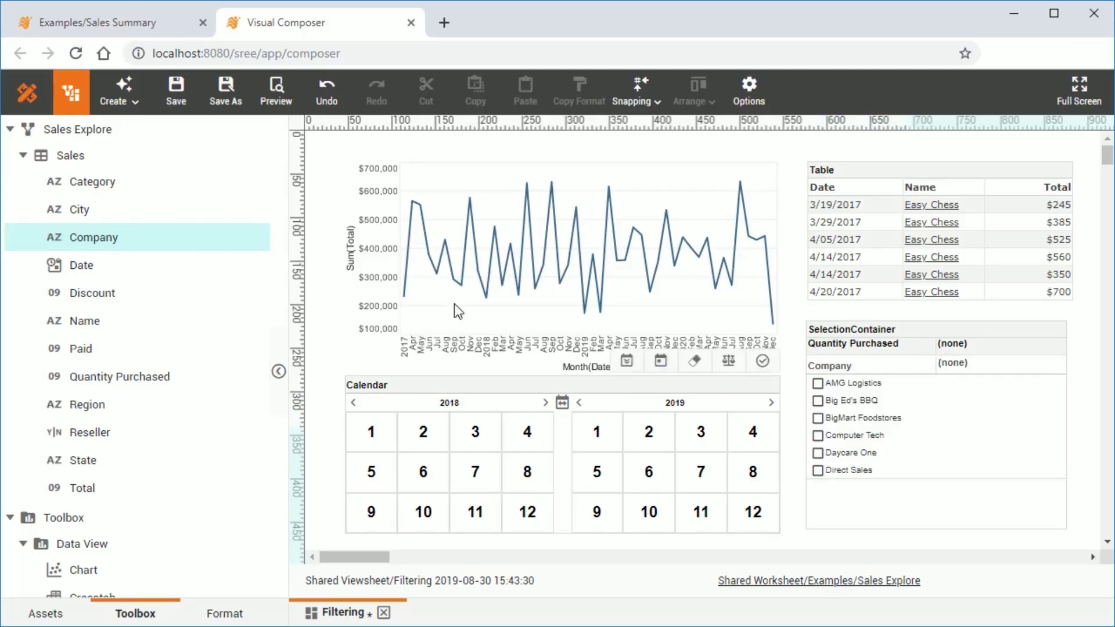
pyautogui.moveTo(165, 179); pyautogui.dragTo(964, 501)
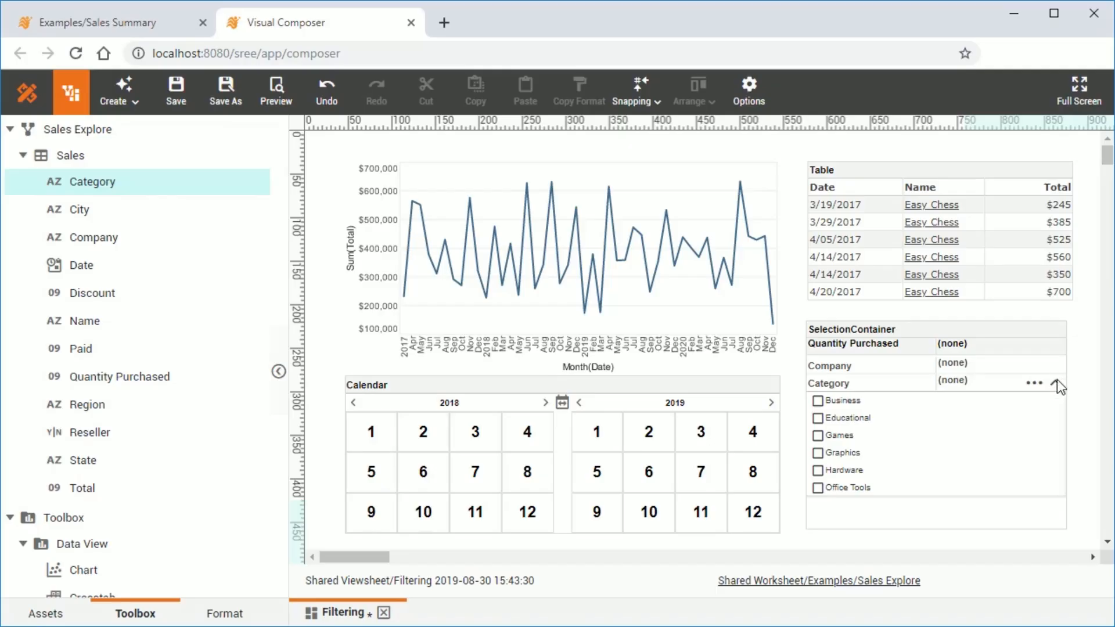
pyautogui.click(1056, 366)
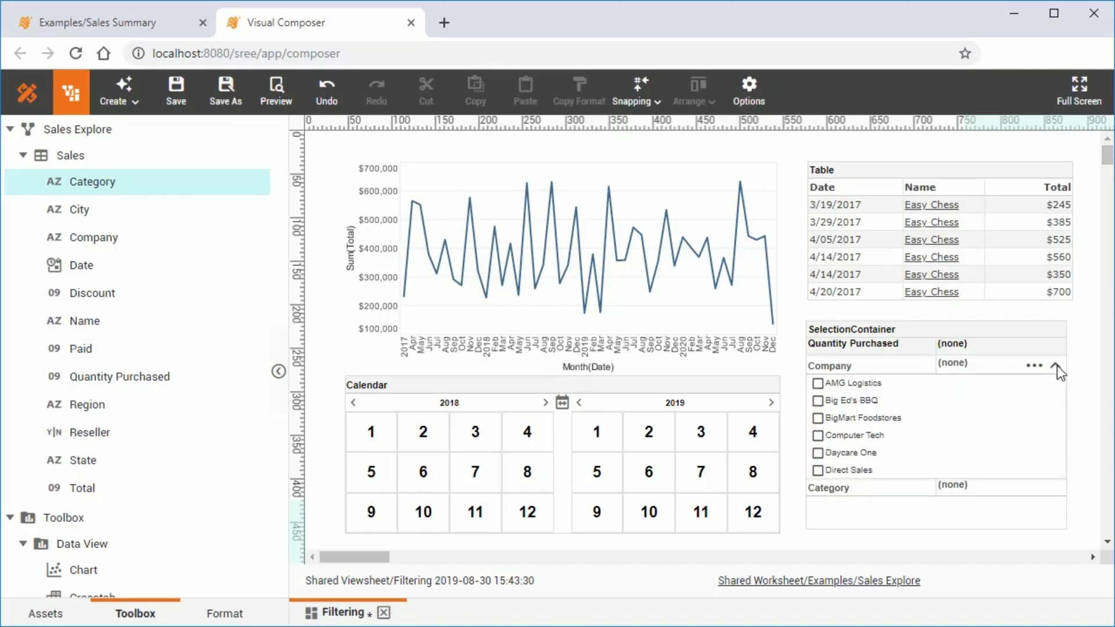
pyautogui.click(1055, 347)
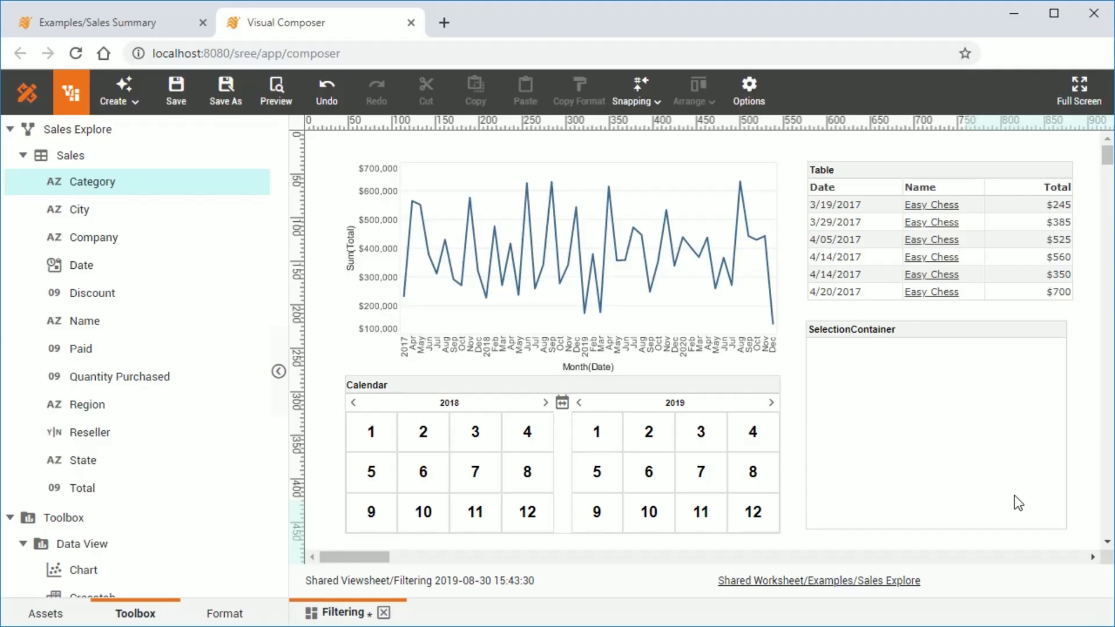
# - Enable Show Current Selections for the selection container and reduce its height to about 123
pyautogui.rightClick(932, 327)
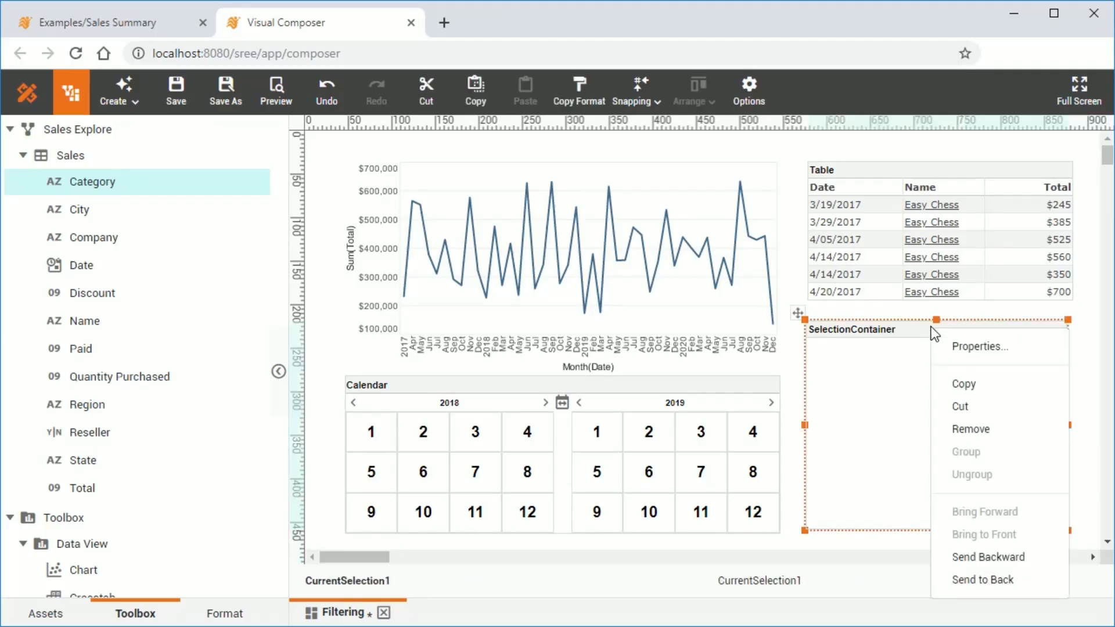
pyautogui.click(1026, 346)
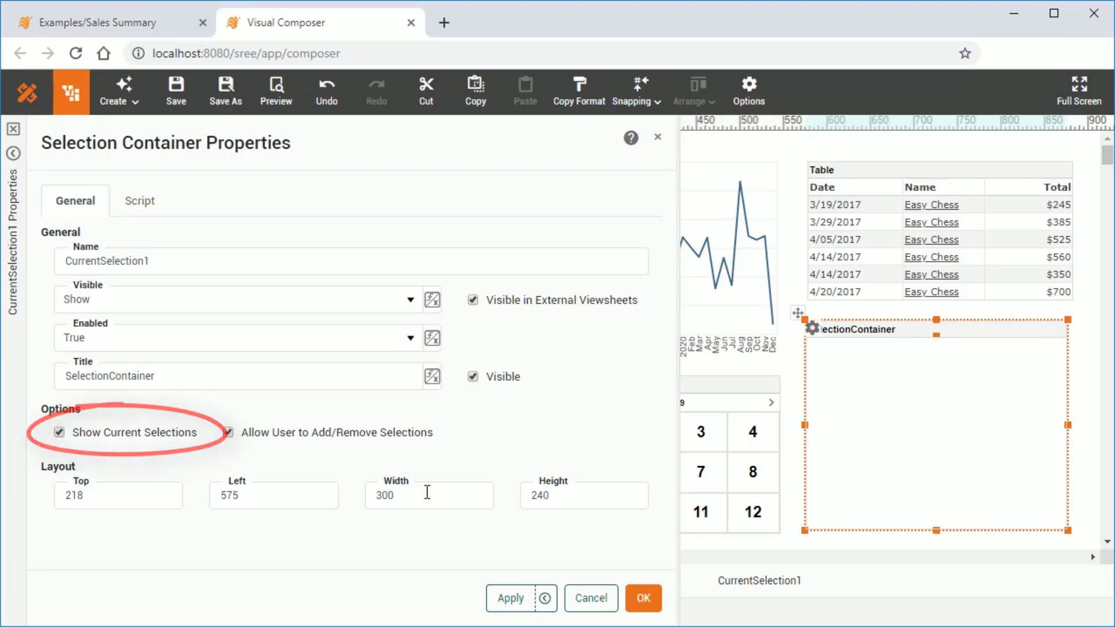
pyautogui.click(643, 599)
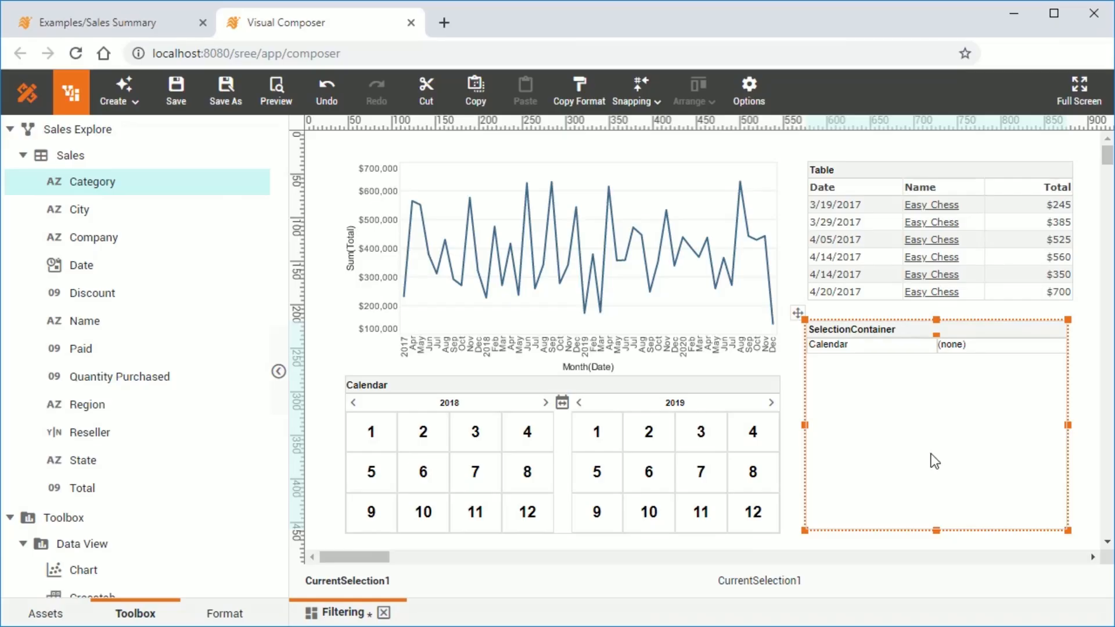
pyautogui.moveTo(934, 529); pyautogui.dragTo(926, 428)
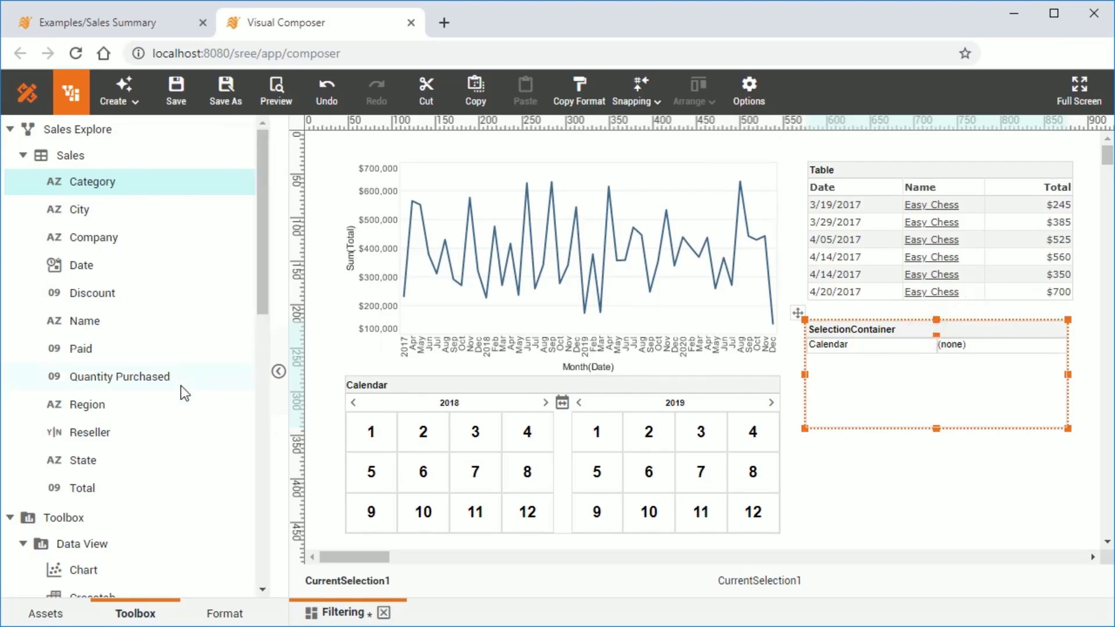
# - Add range sliders for Total and Date from Sales below the selection container
pyautogui.moveTo(141, 488); pyautogui.dragTo(828, 449)
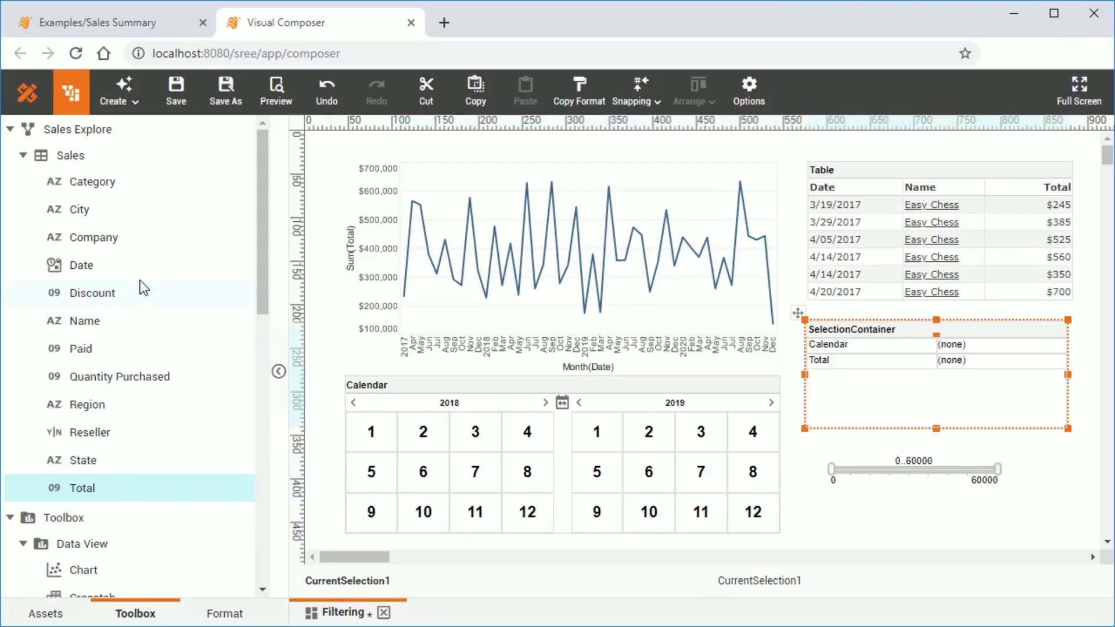
pyautogui.moveTo(129, 273); pyautogui.dragTo(834, 501)
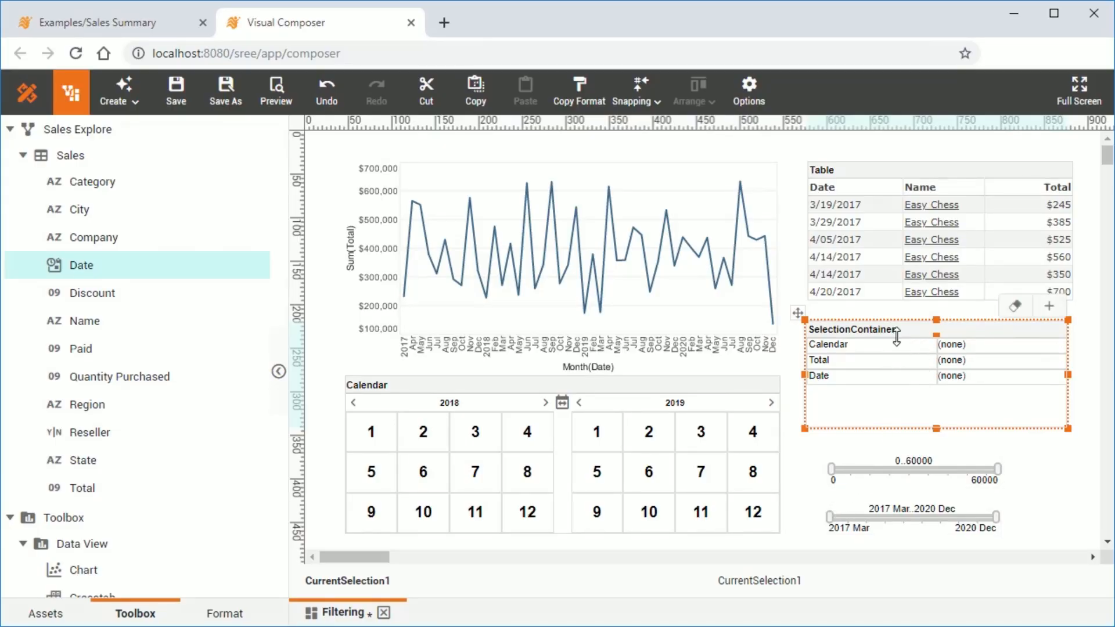
# - Filter the Total slider to 30000..60000, the Date slider to 2017 Mar..2019 Feb, and the calendar to 2019-6
pyautogui.moveTo(831, 469); pyautogui.dragTo(926, 477)
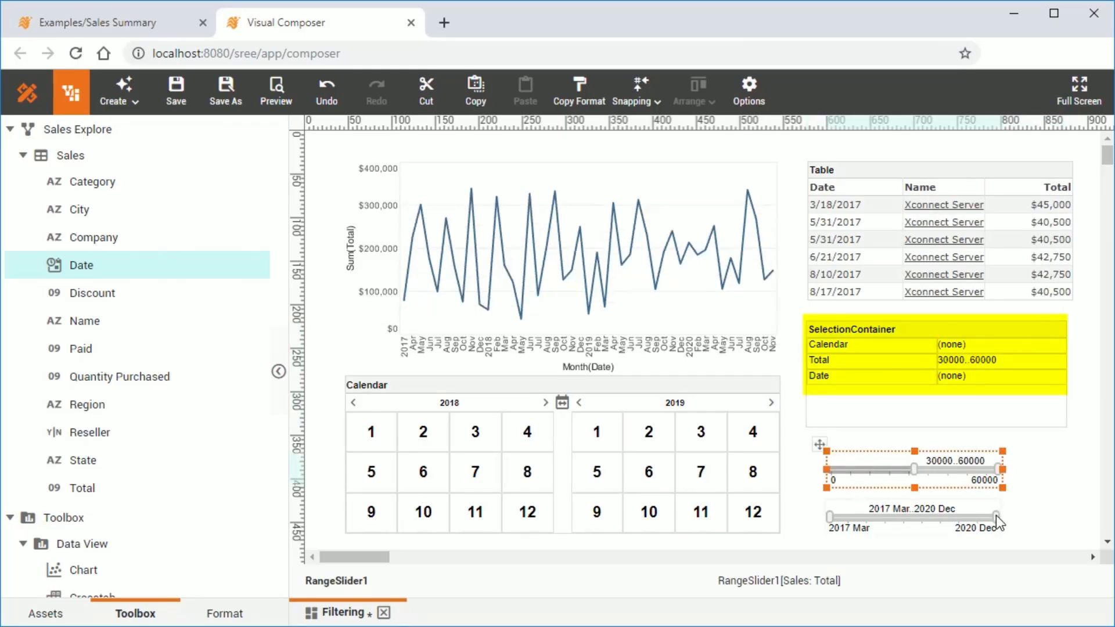
pyautogui.moveTo(985, 516); pyautogui.dragTo(914, 517)
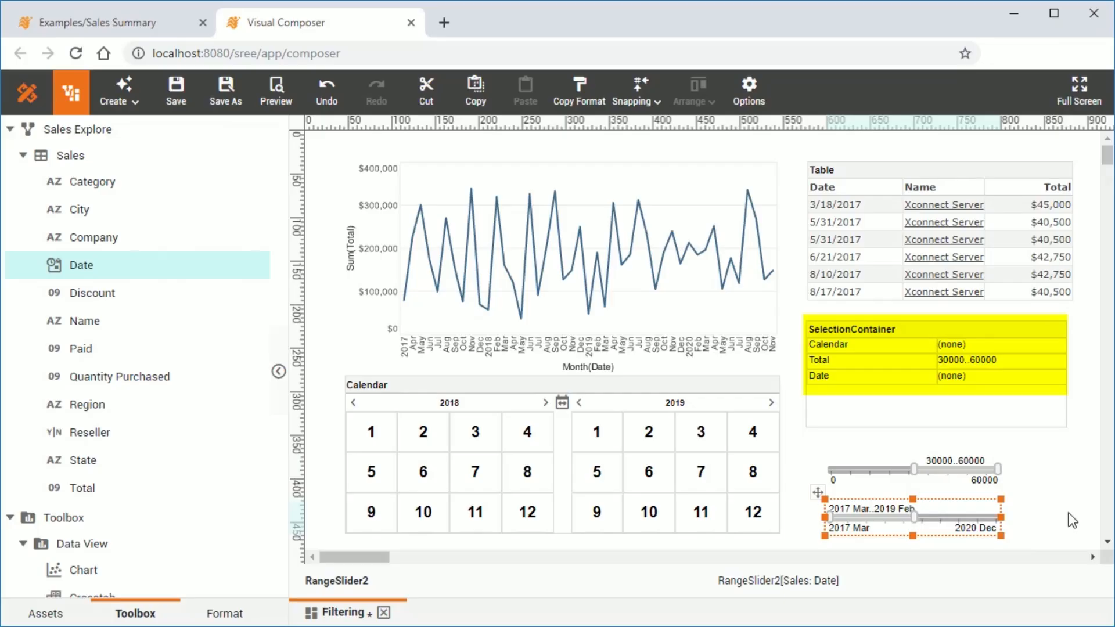
pyautogui.click(660, 471)
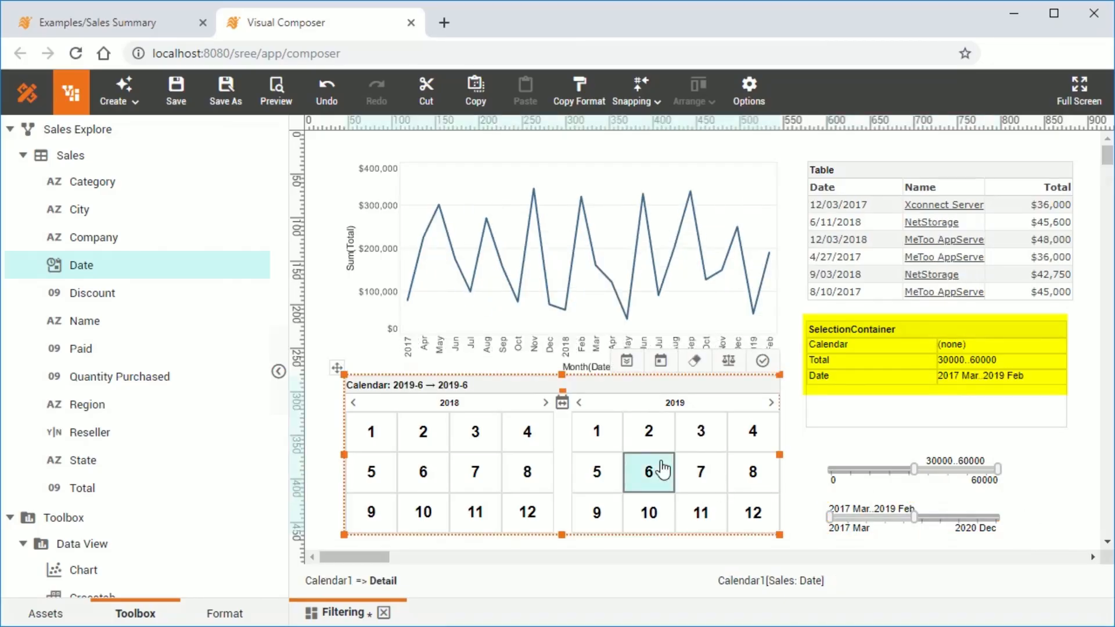
pyautogui.click(758, 370)
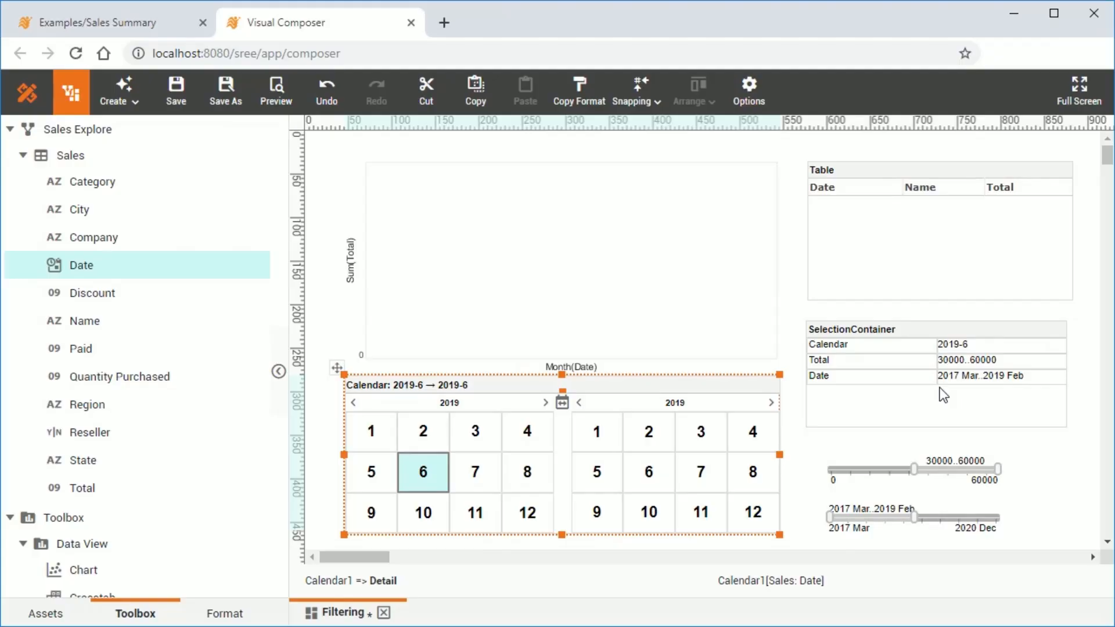
# - Clear the calendar's 2019-6 selection
pyautogui.moveTo(762, 378)
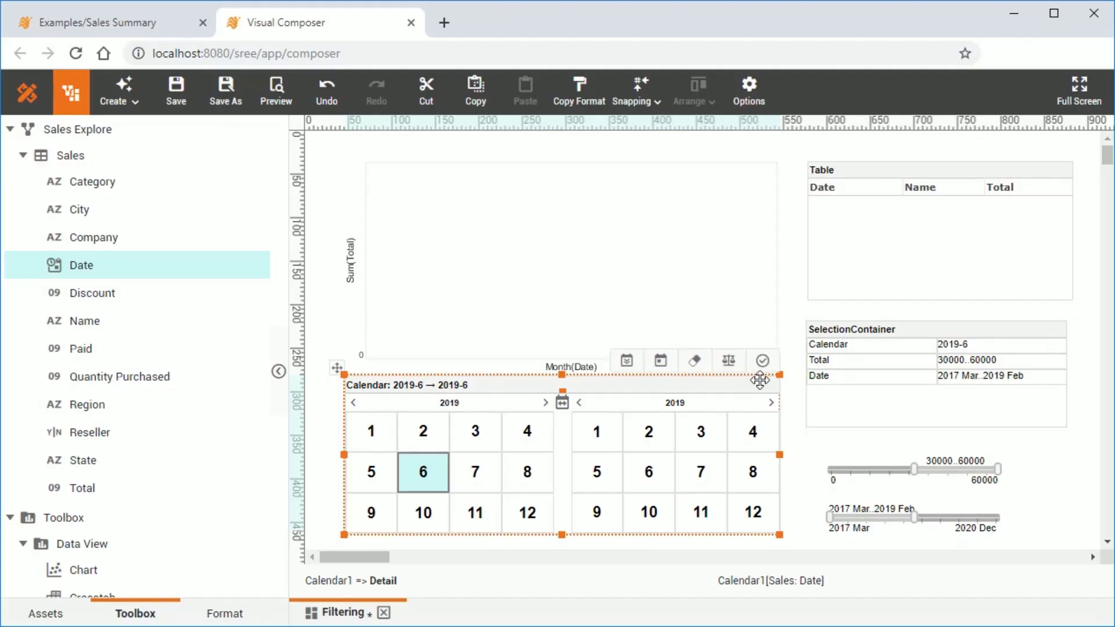
pyautogui.click(697, 361)
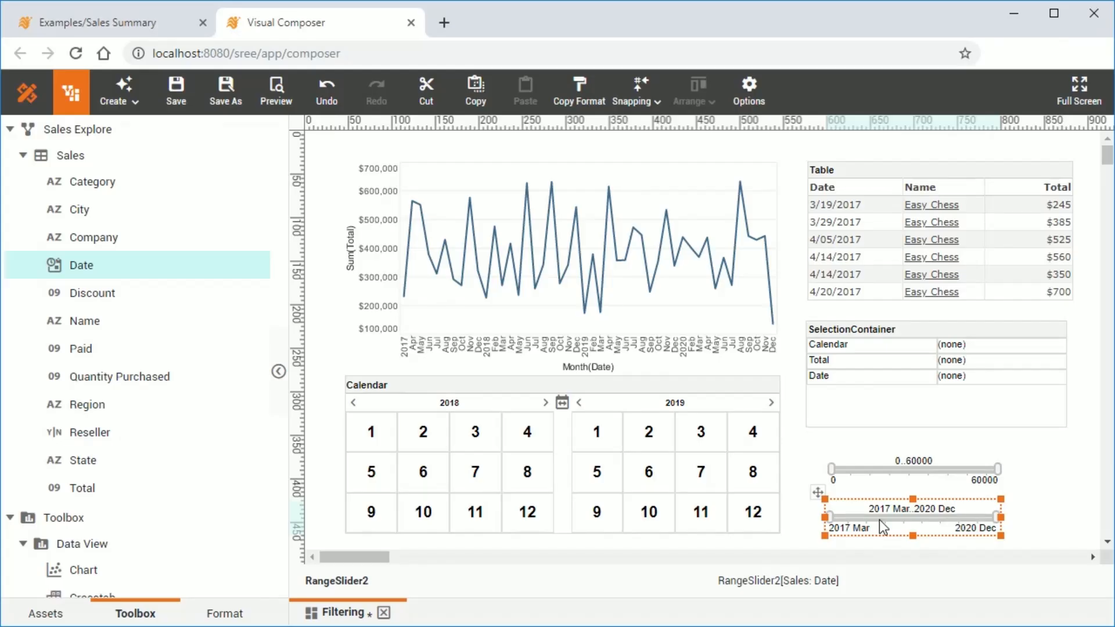
# - Disable Show Current Selections in the selection container's properties
pyautogui.rightClick(981, 326)
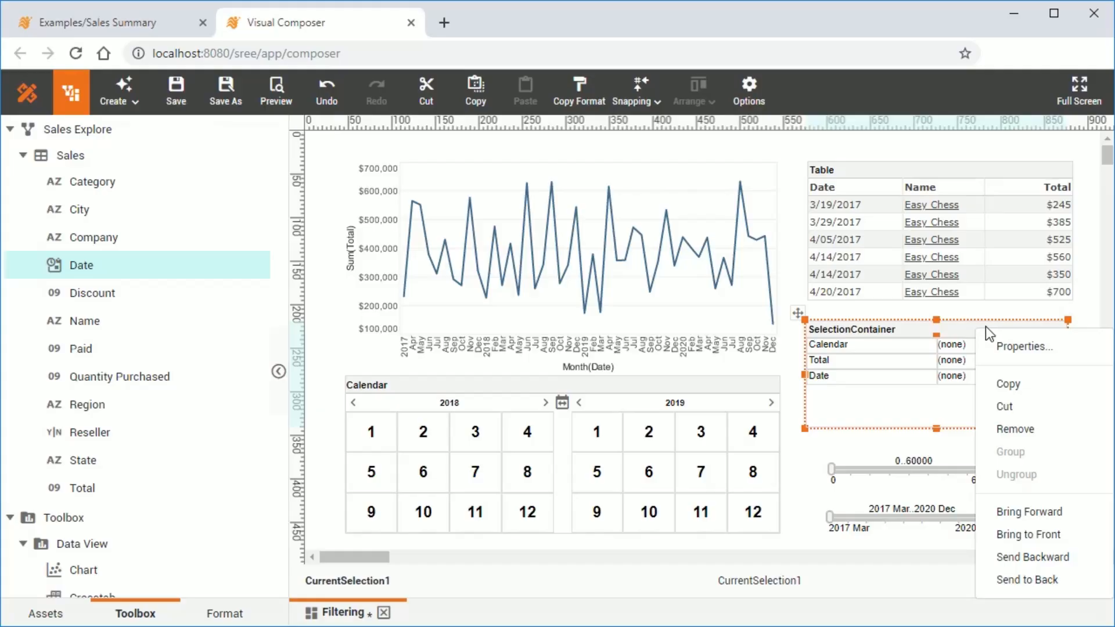
pyautogui.click(1029, 351)
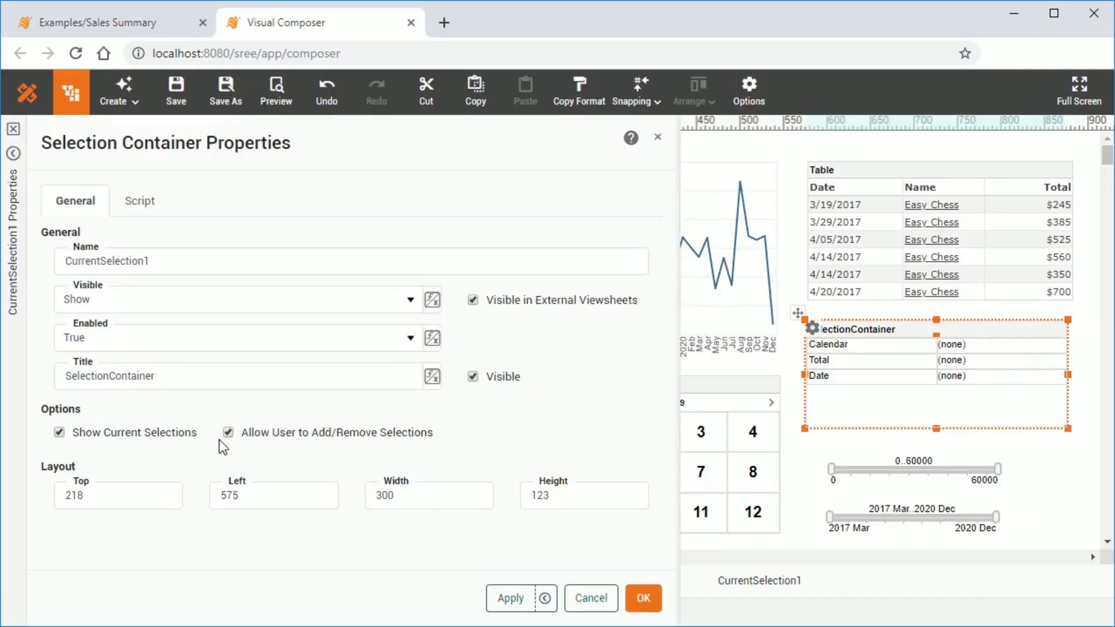
pyautogui.click(100, 443)
pyautogui.click(642, 600)
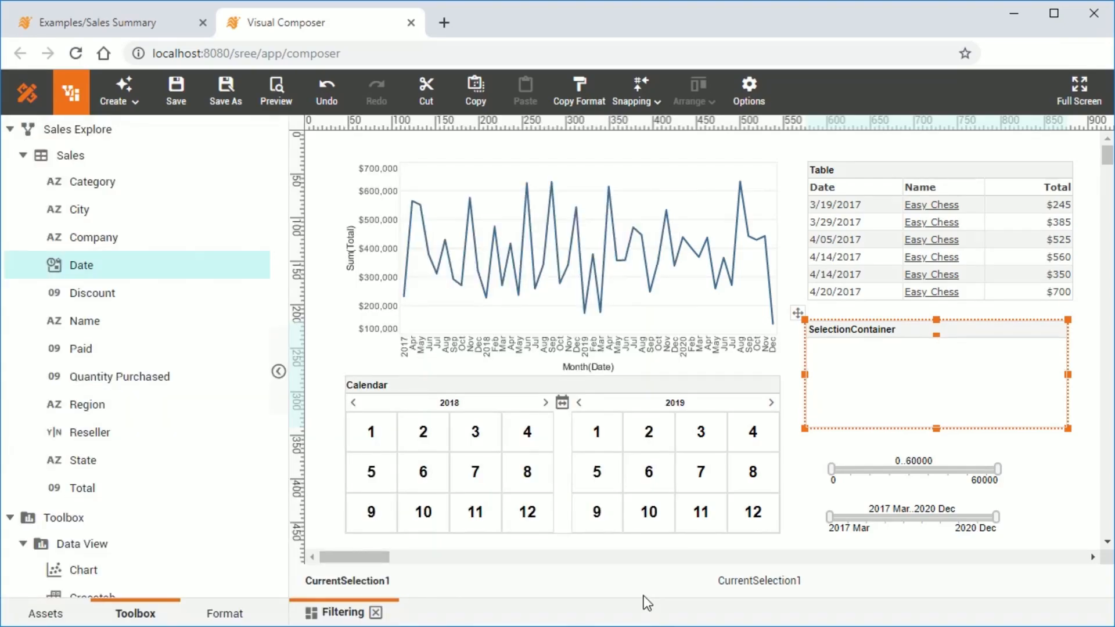
# - Preview the Filtering viewsheet and open a Sum(Total) filter from the chart's 2019 Apr point
pyautogui.click(283, 106)
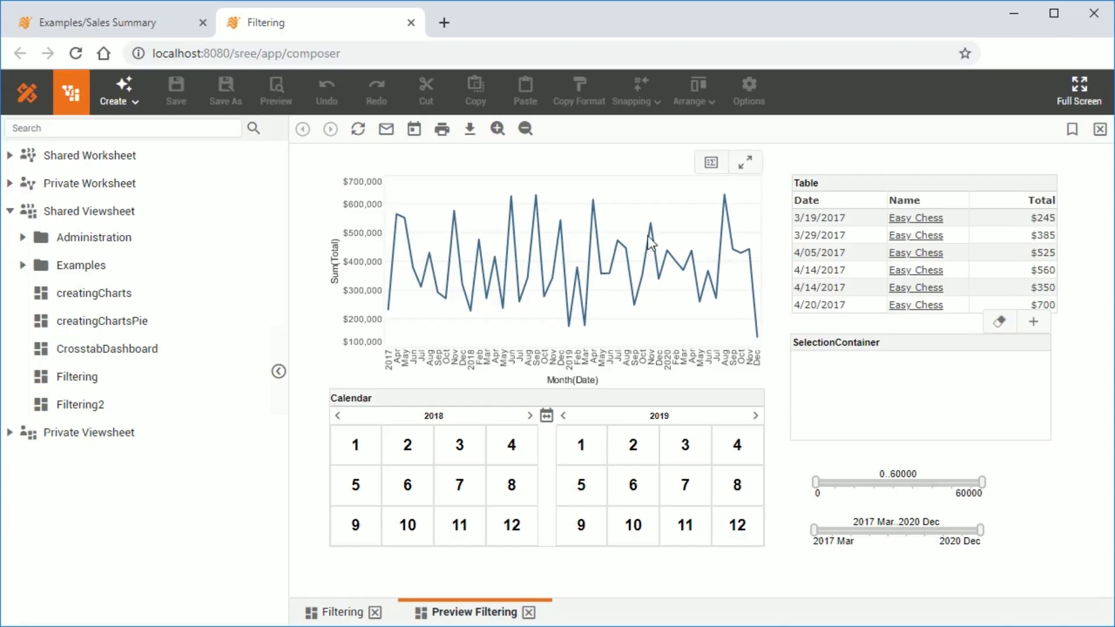
pyautogui.click(593, 200)
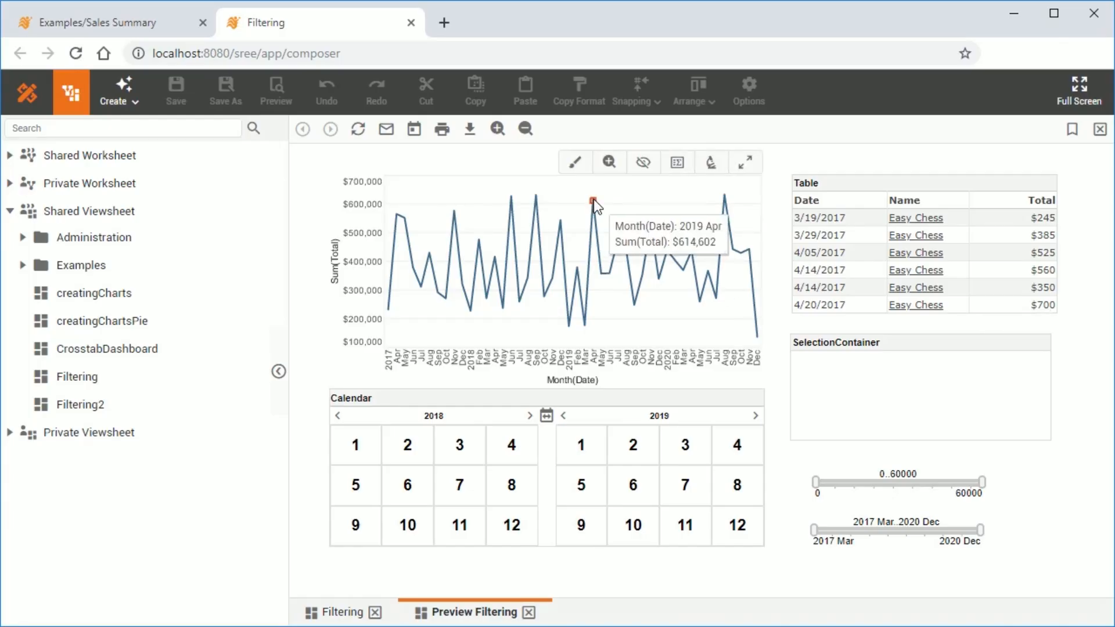
pyautogui.rightClick(593, 200)
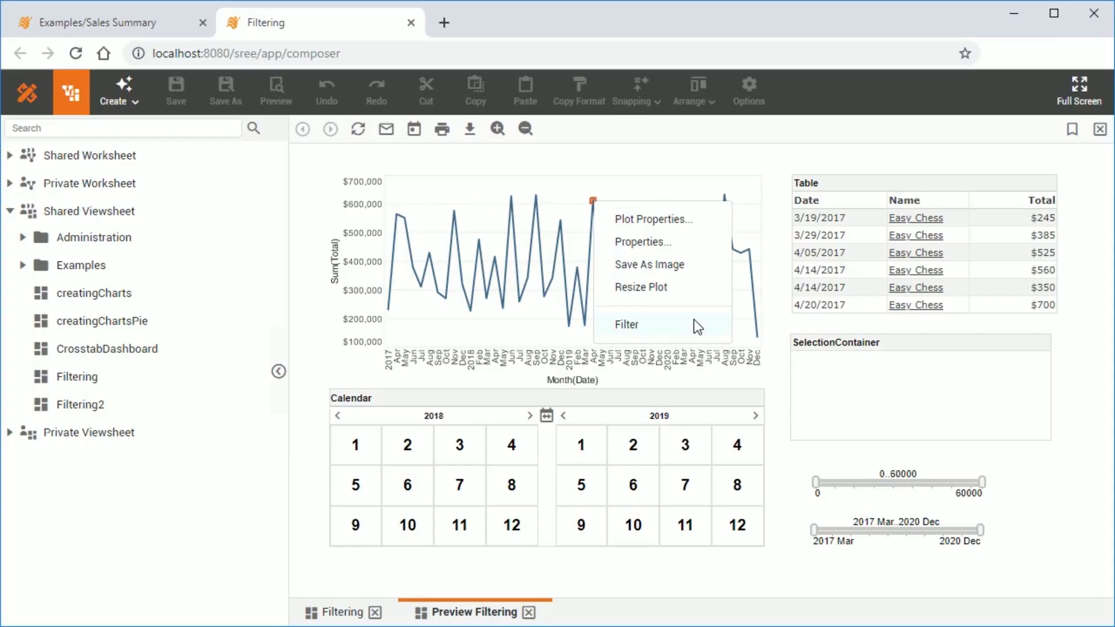
pyautogui.rightClick(964, 238)
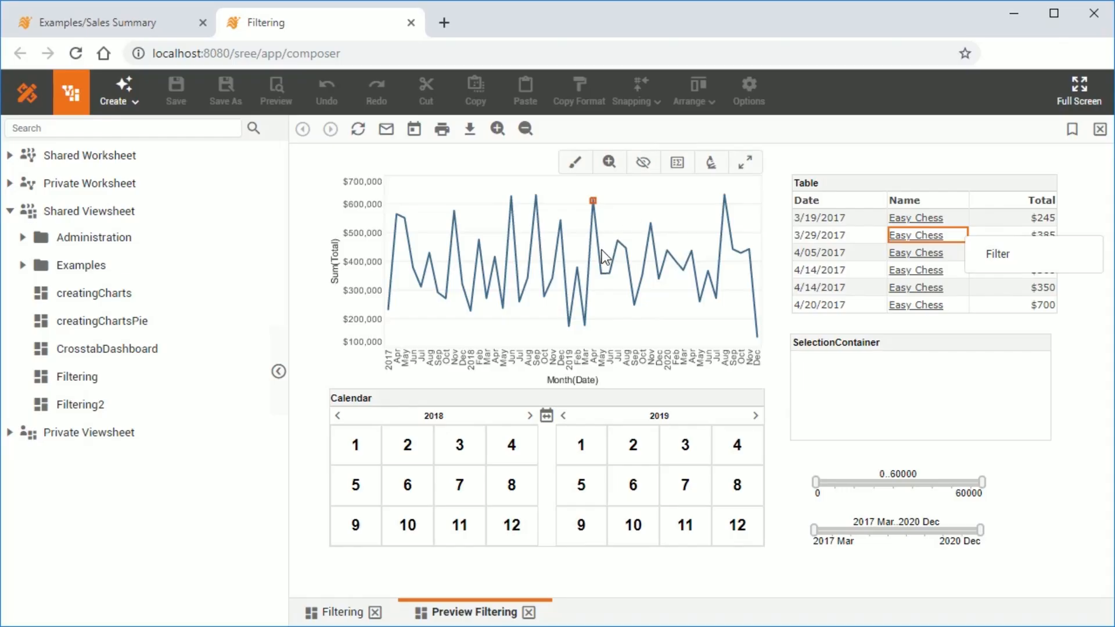
pyautogui.rightClick(593, 199)
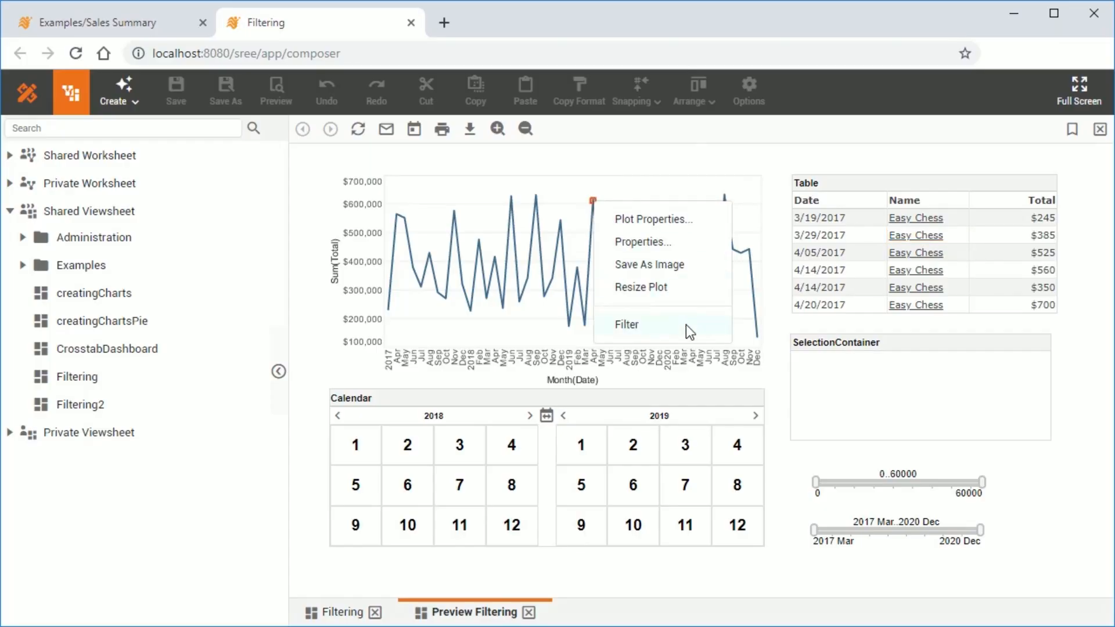
pyautogui.click(686, 326)
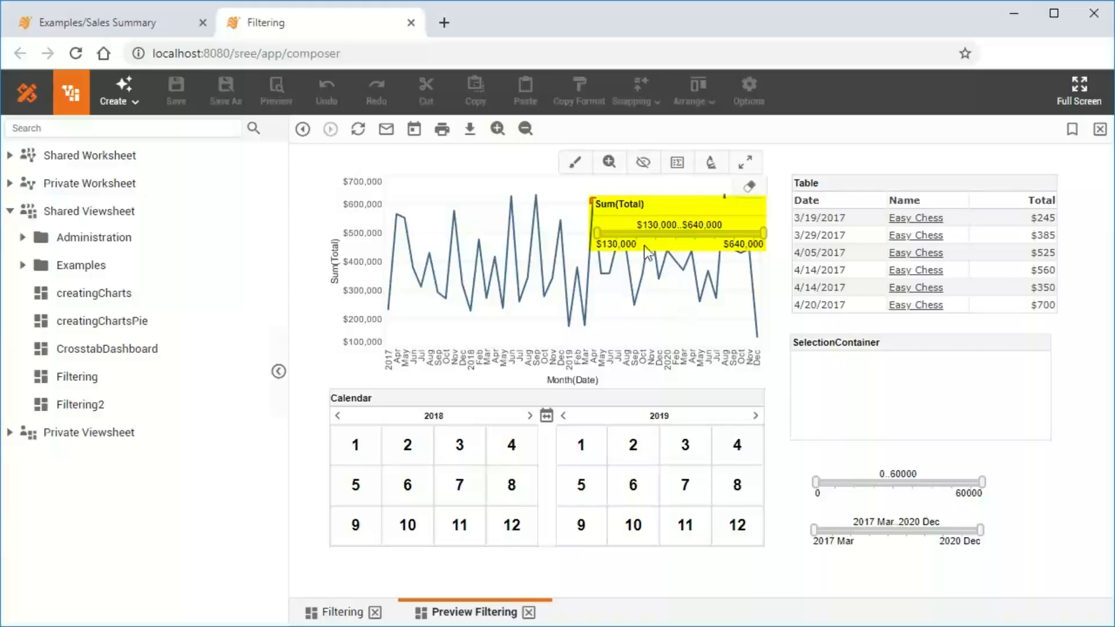
# - Set the chart's Sum(Total) filter range to $130,000..$300,000 and close the filter slider
pyautogui.moveTo(595, 233); pyautogui.dragTo(664, 235)
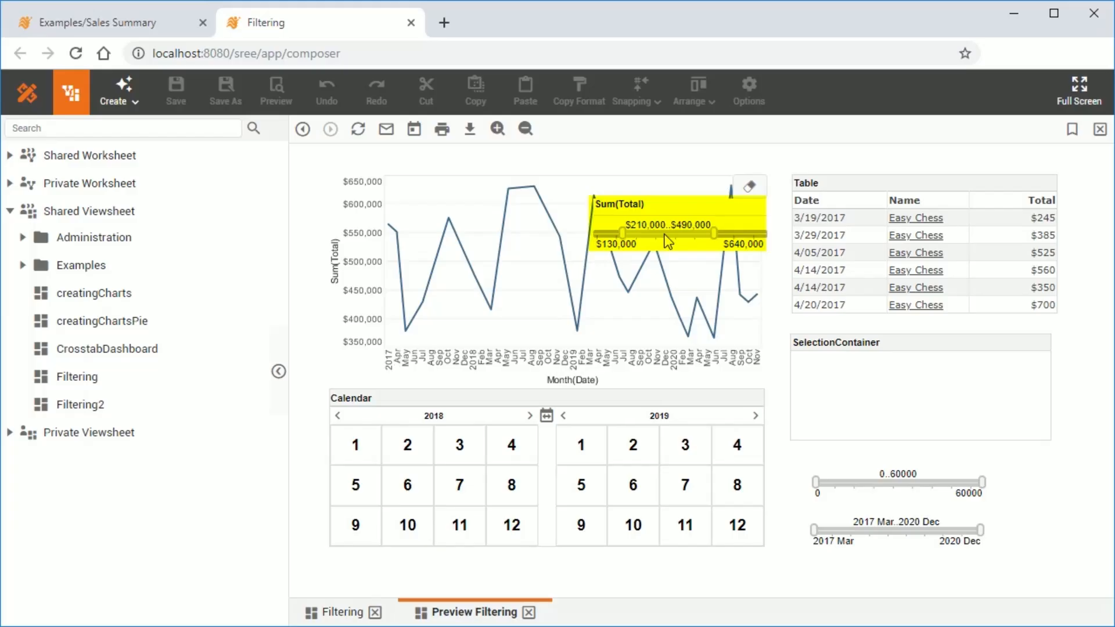
pyautogui.moveTo(695, 233); pyautogui.dragTo(672, 234)
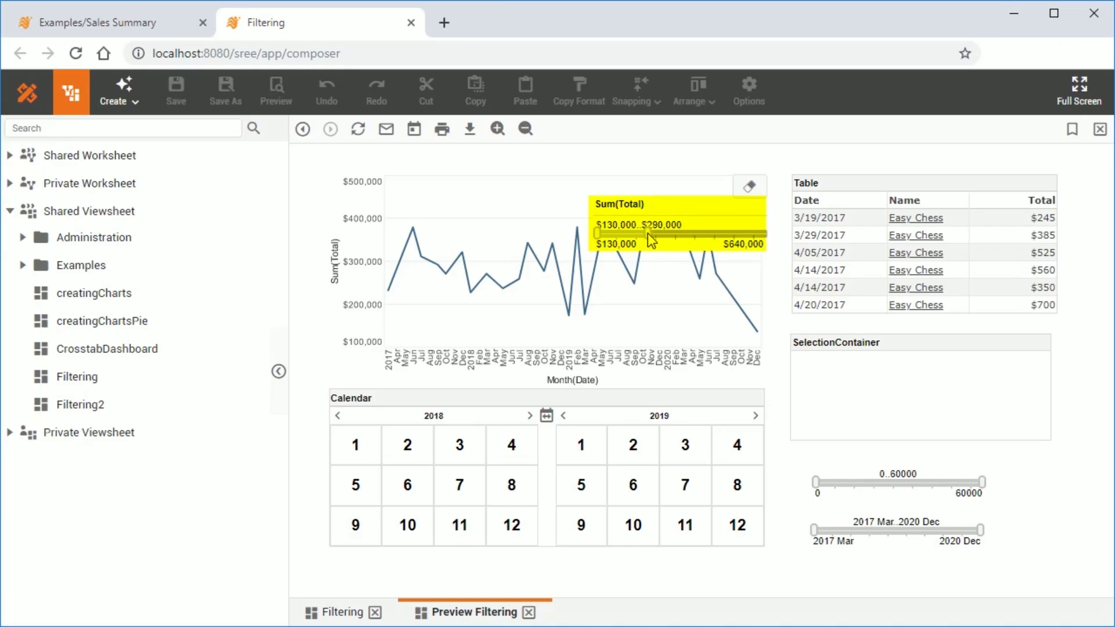
pyautogui.moveTo(653, 233); pyautogui.dragTo(652, 234)
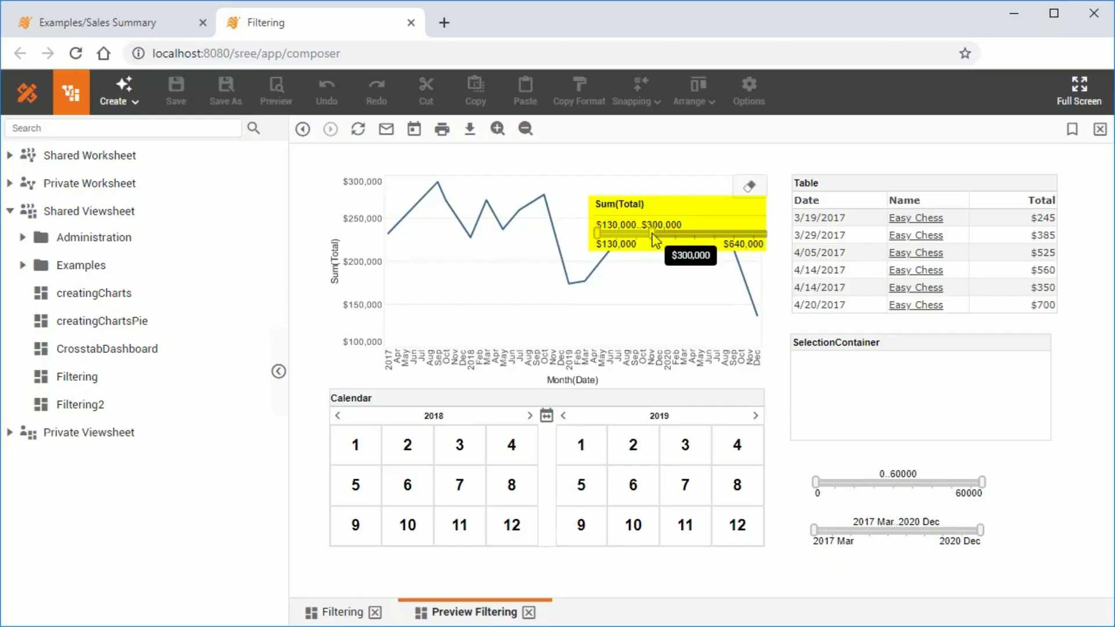
pyautogui.click(653, 321)
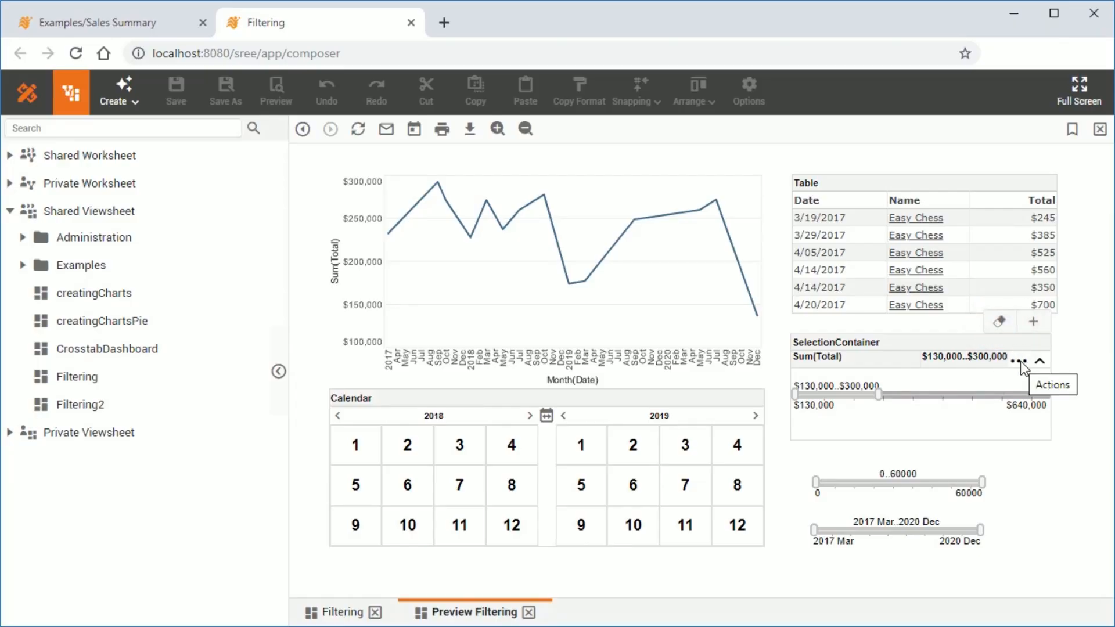
# - Filter the table's Name column to 19 inch LCD, Animal World and Barbie's Fashion using an ad hoc filter
pyautogui.click(1020, 361)
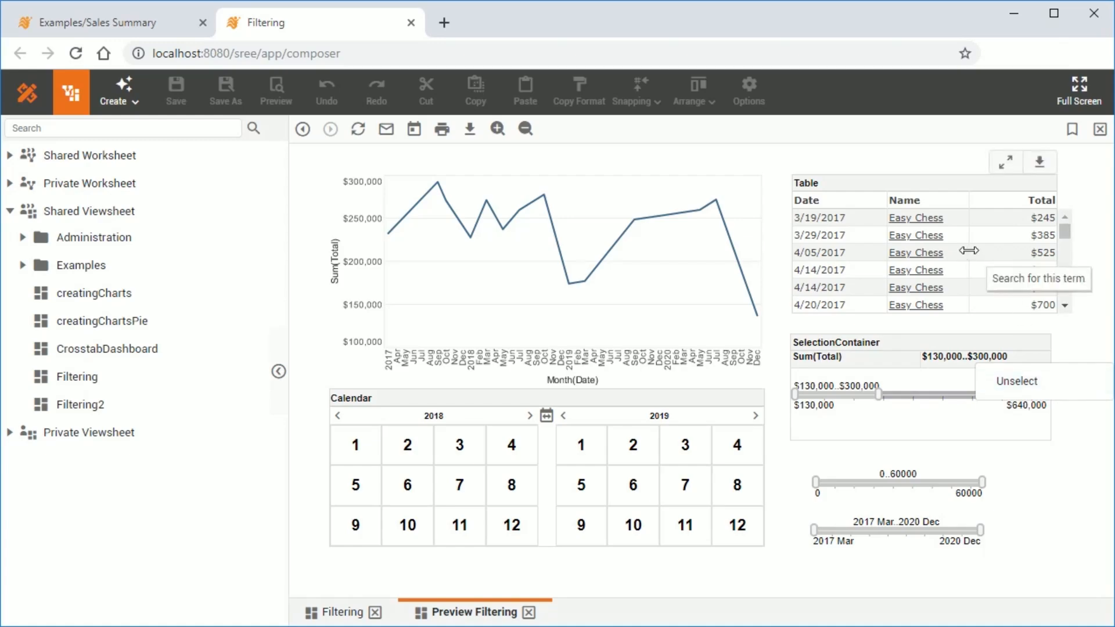
pyautogui.rightClick(957, 265)
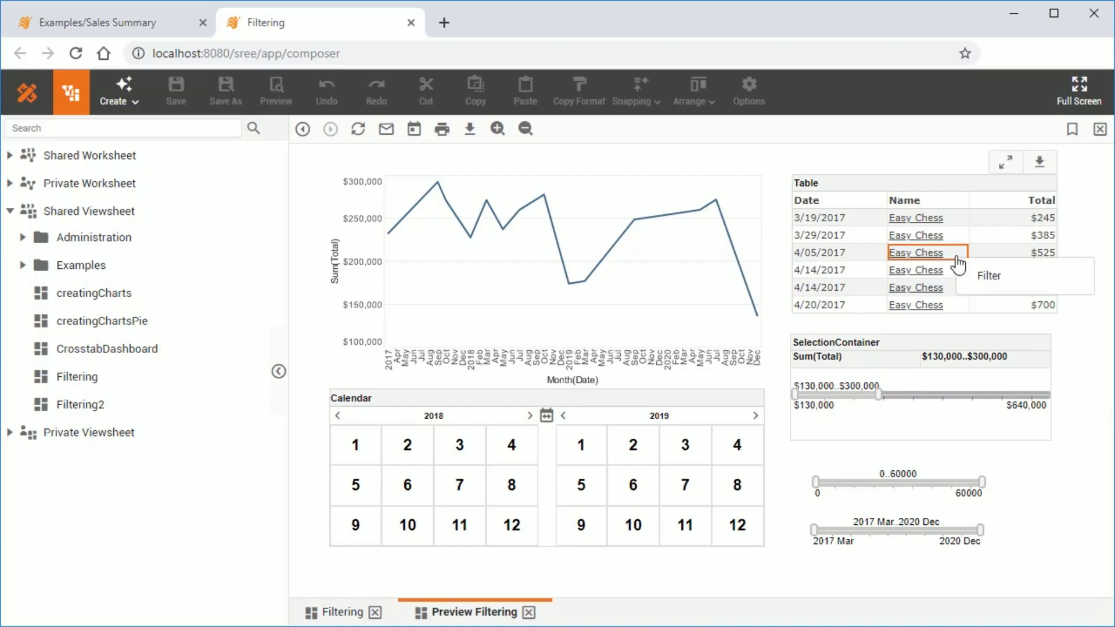
pyautogui.click(1017, 272)
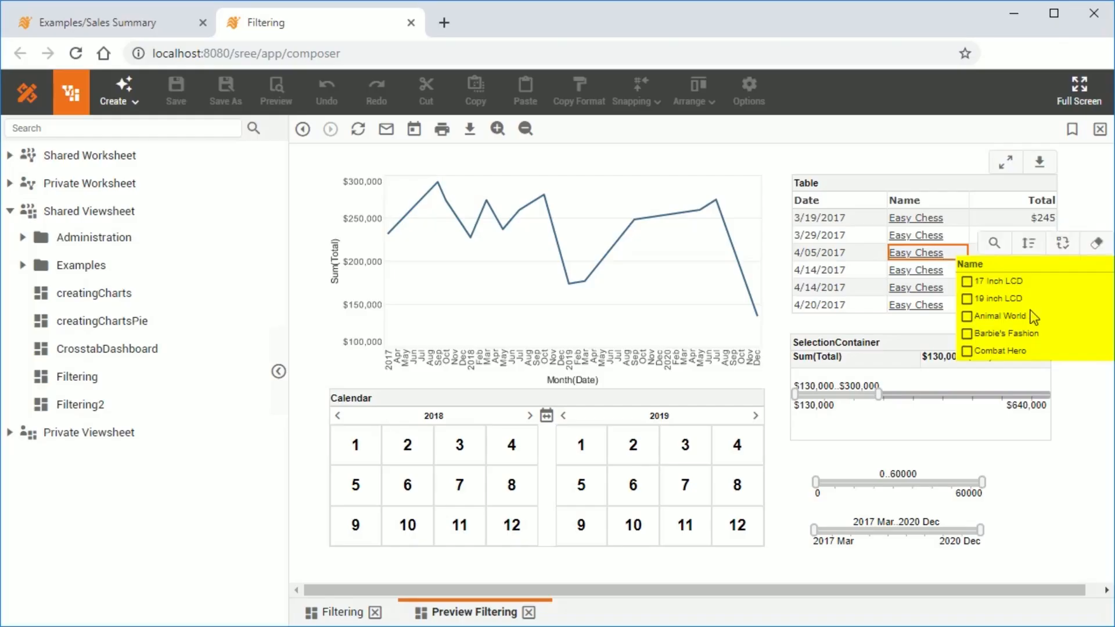
pyautogui.click(967, 298)
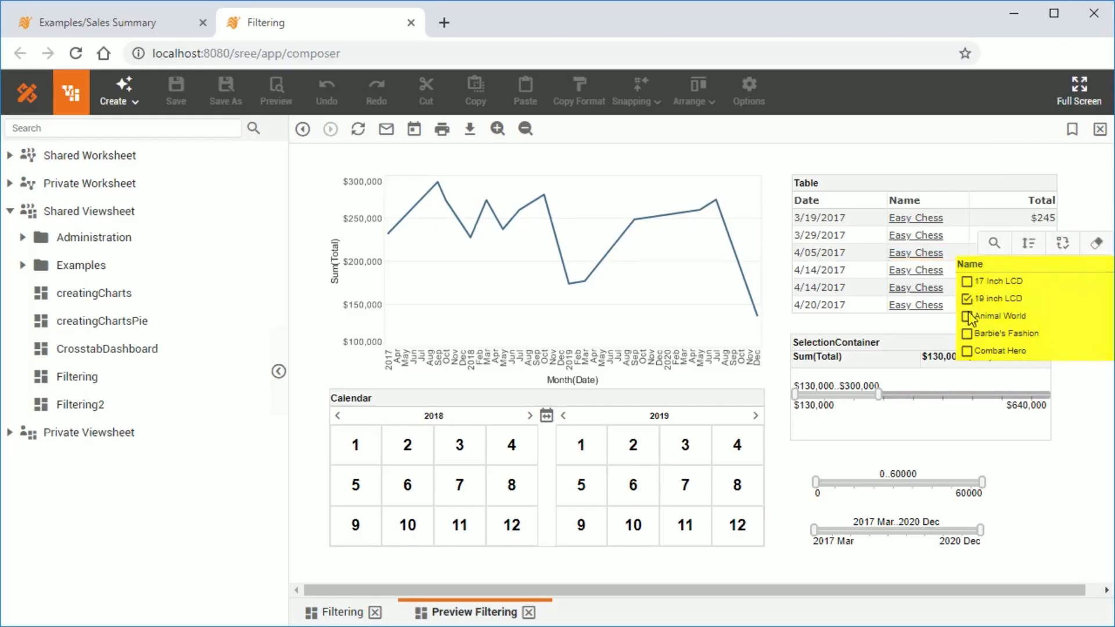
pyautogui.click(968, 316)
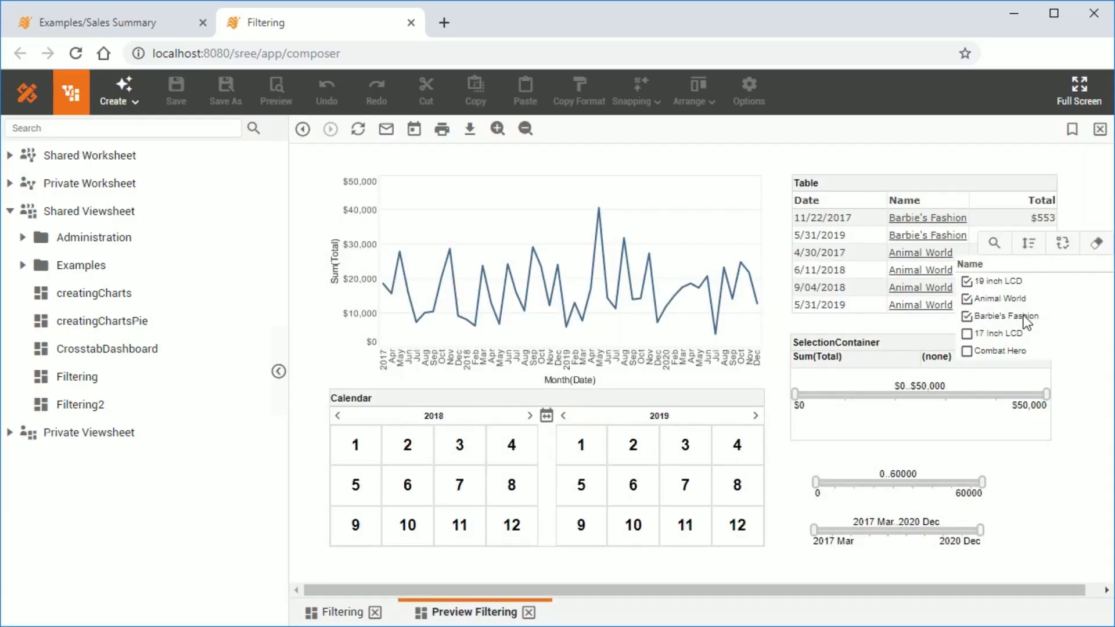
pyautogui.click(1075, 201)
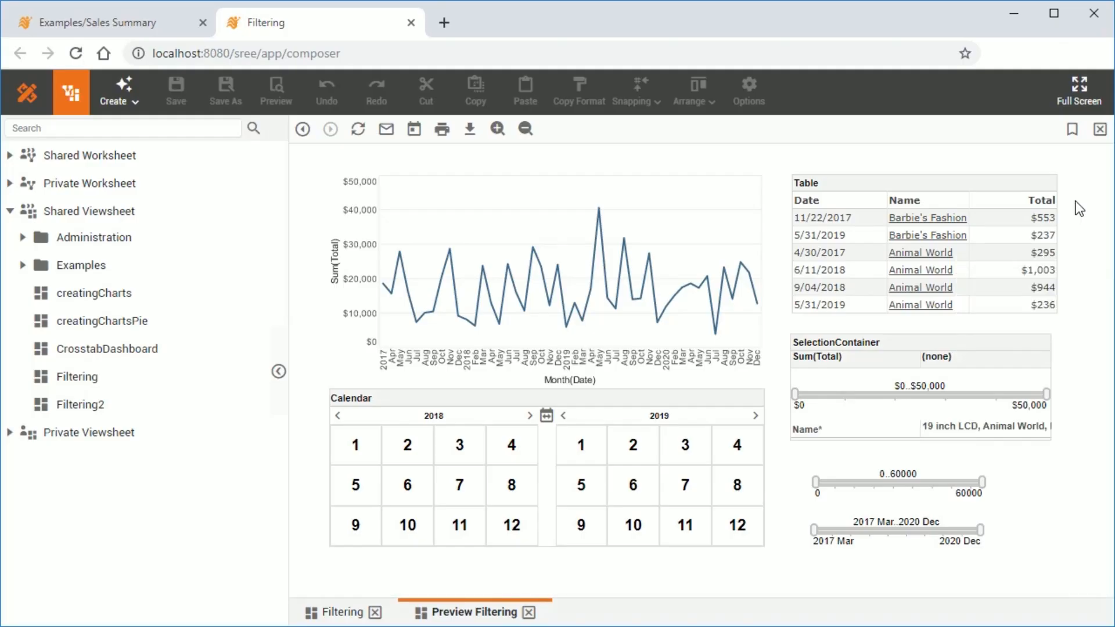
# - Expand the Name filter in the selection container and clear the container's selections
pyautogui.click(1039, 430)
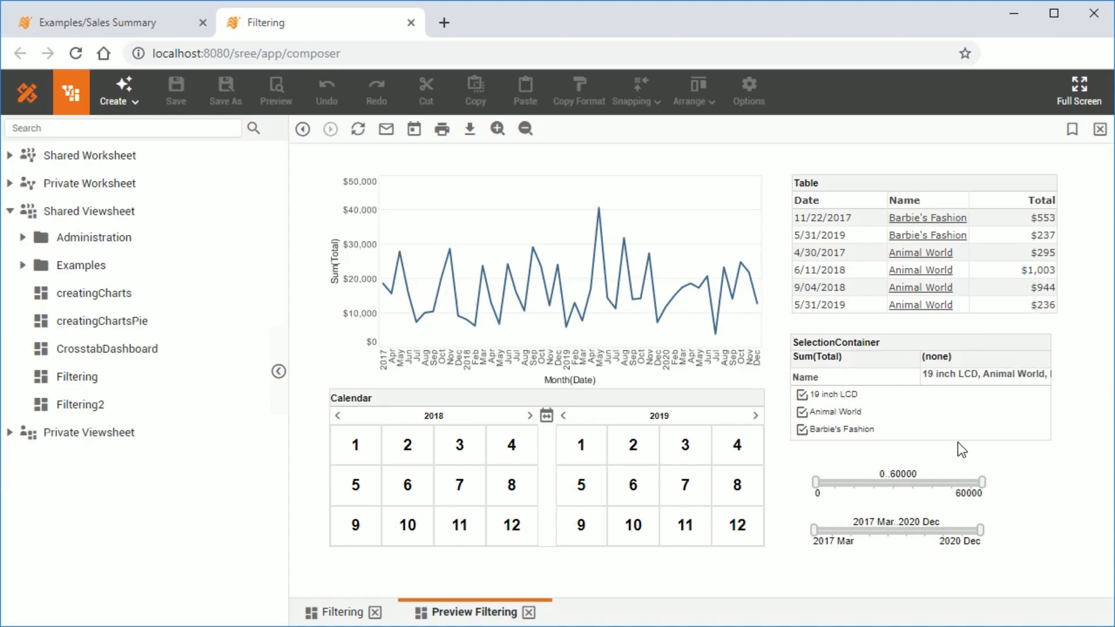
pyautogui.moveTo(997, 377)
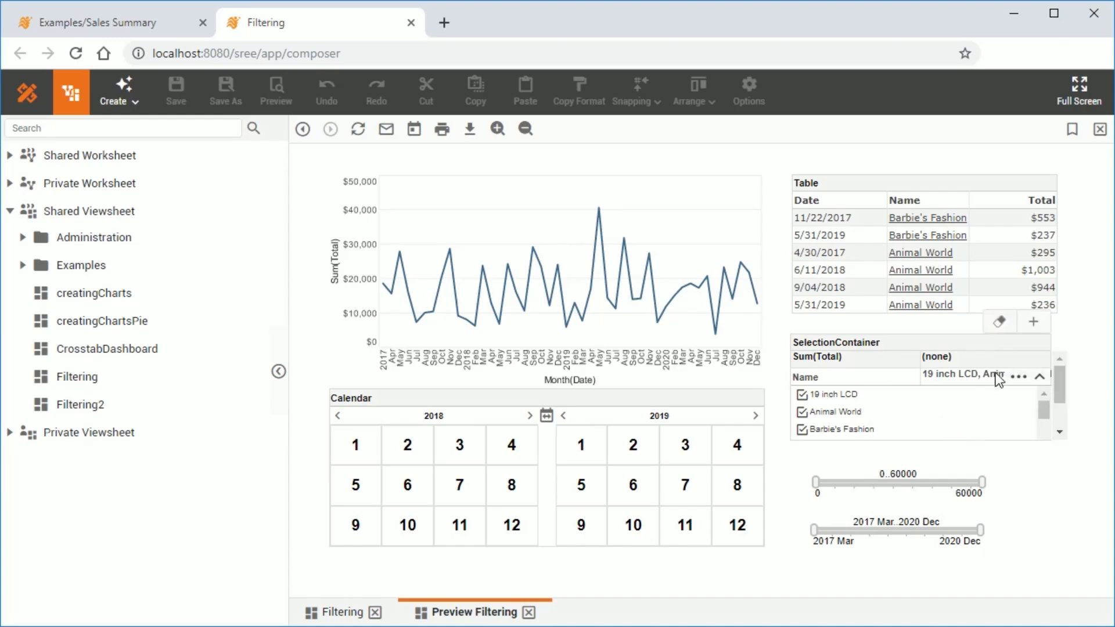
pyautogui.click(1008, 330)
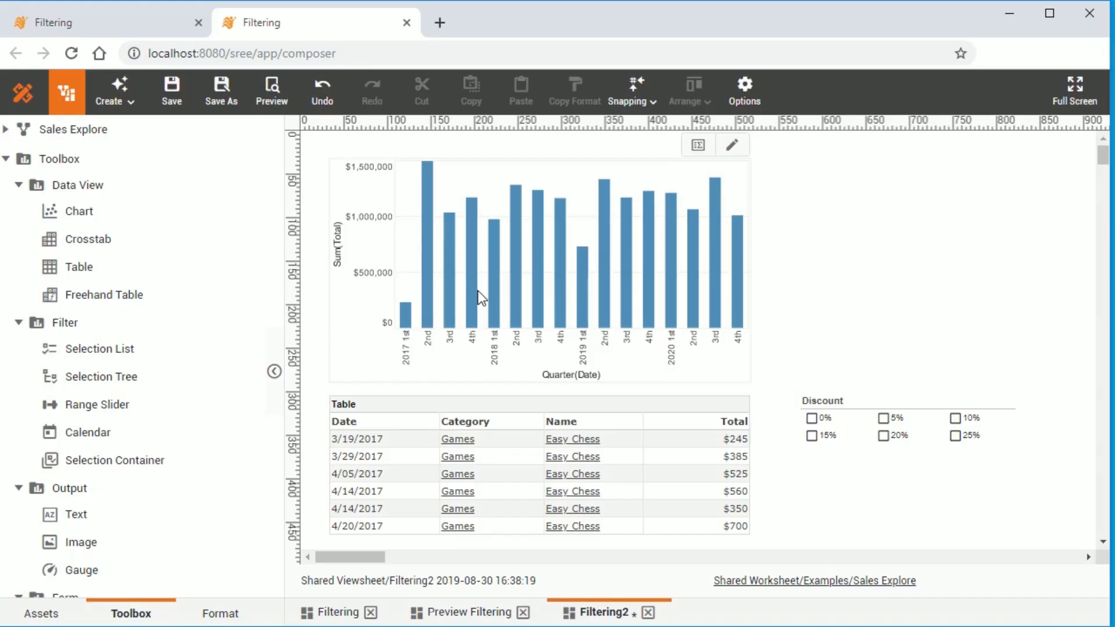
# - Add a condition to the Filtering2 bar chart requiring Date to be in range This year
pyautogui.rightClick(598, 235)
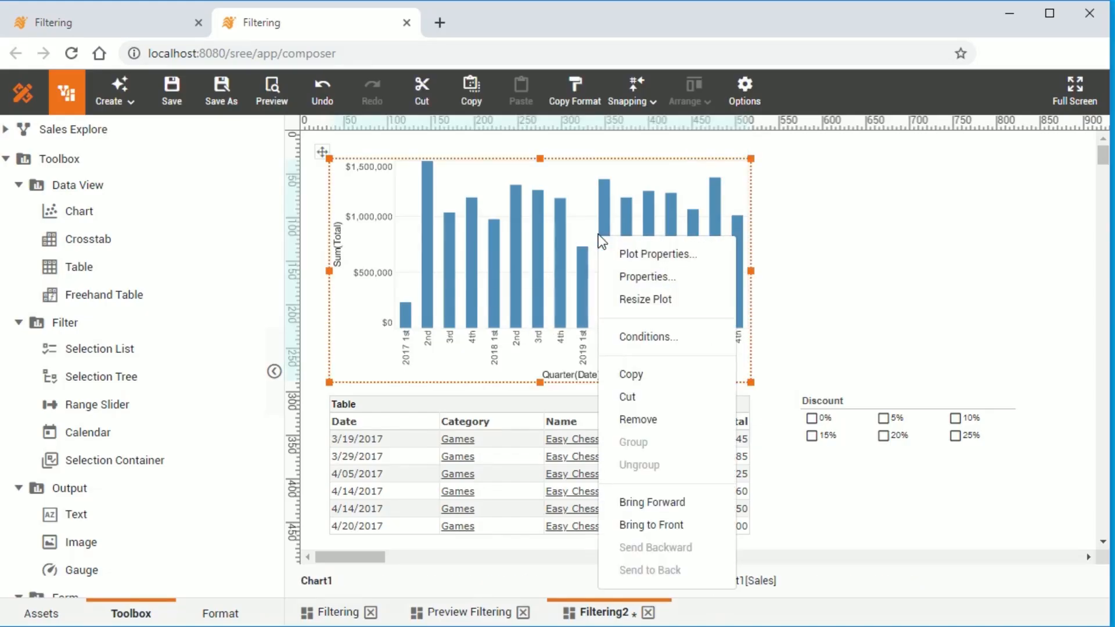
pyautogui.click(703, 344)
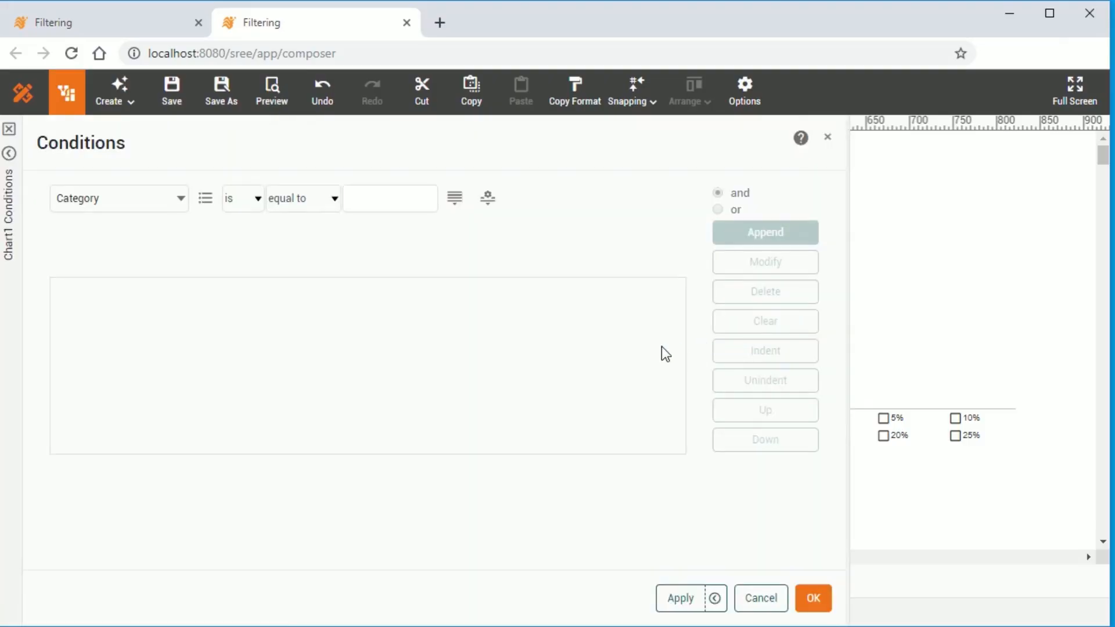
pyautogui.click(167, 206)
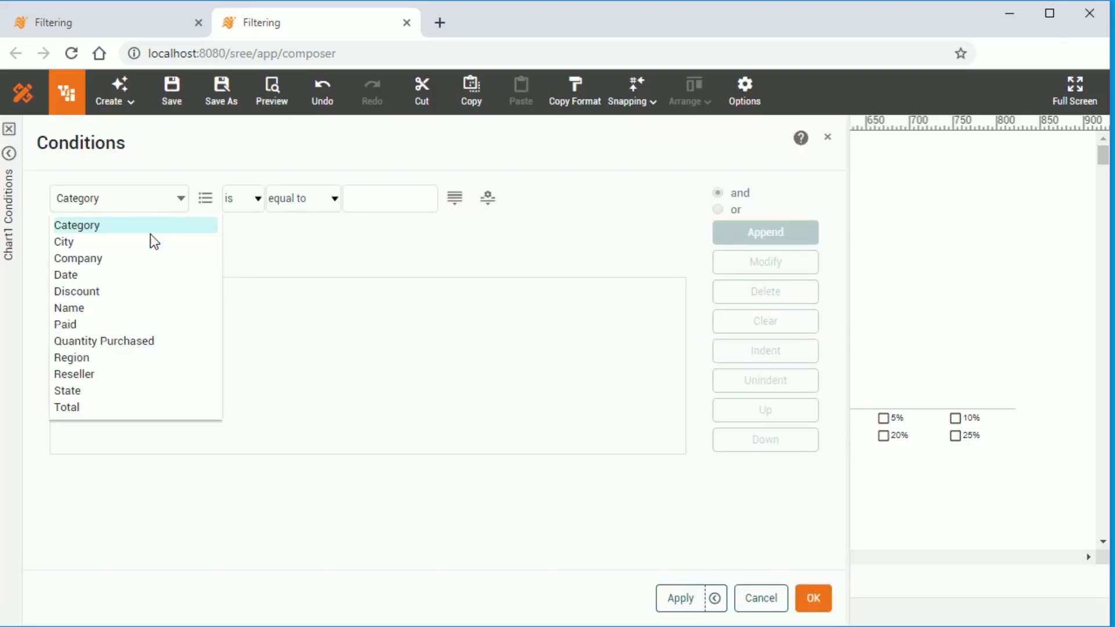
pyautogui.click(142, 275)
pyautogui.click(291, 203)
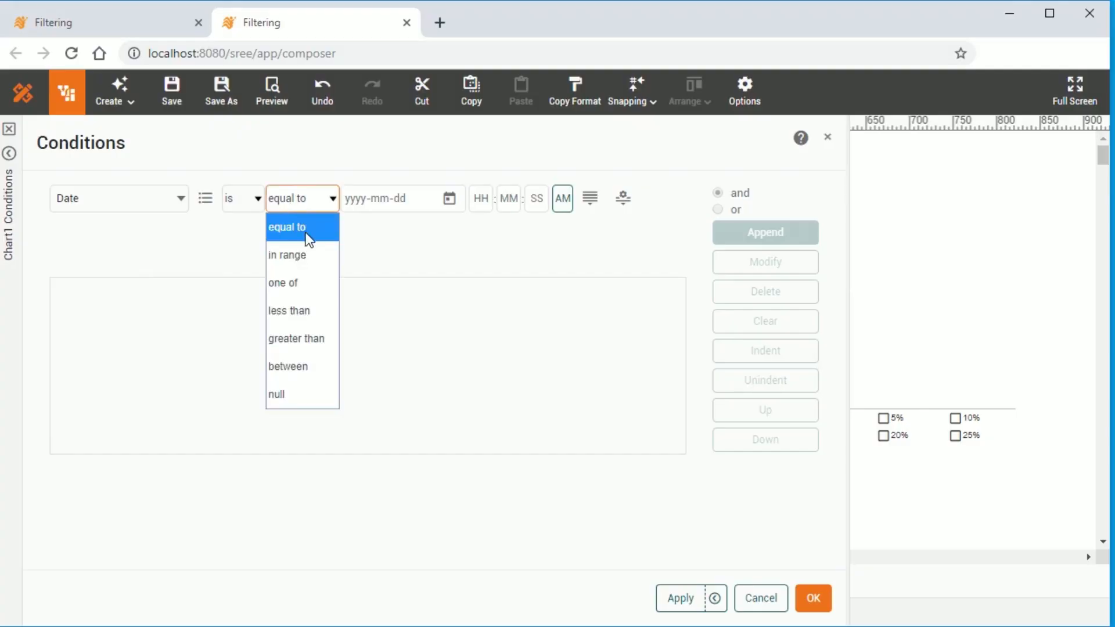
pyautogui.click(302, 257)
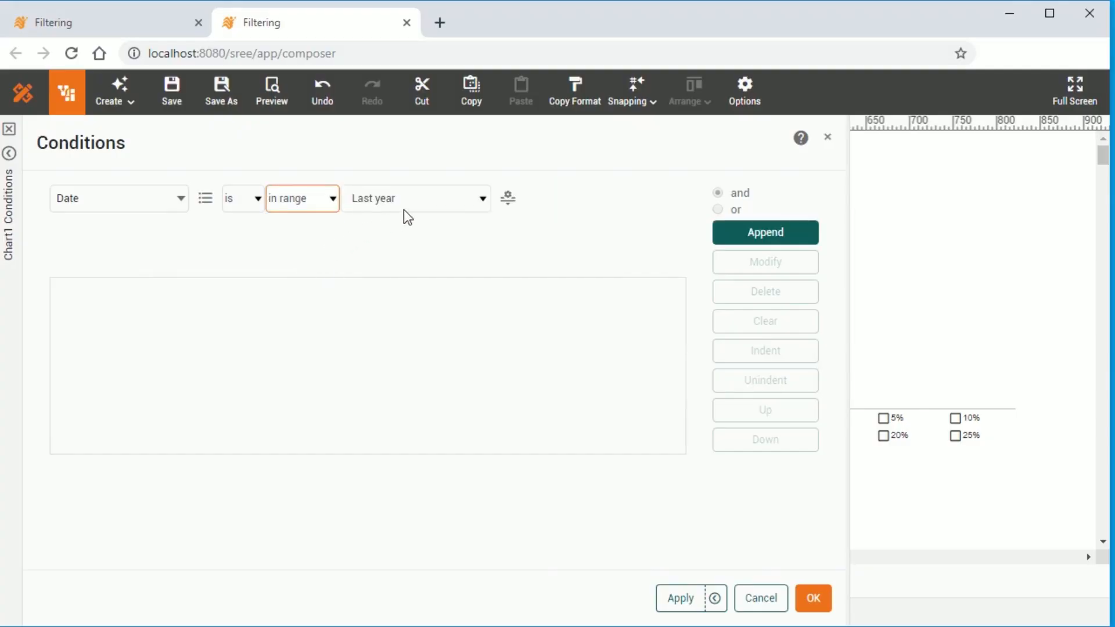
pyautogui.click(451, 201)
pyautogui.click(428, 264)
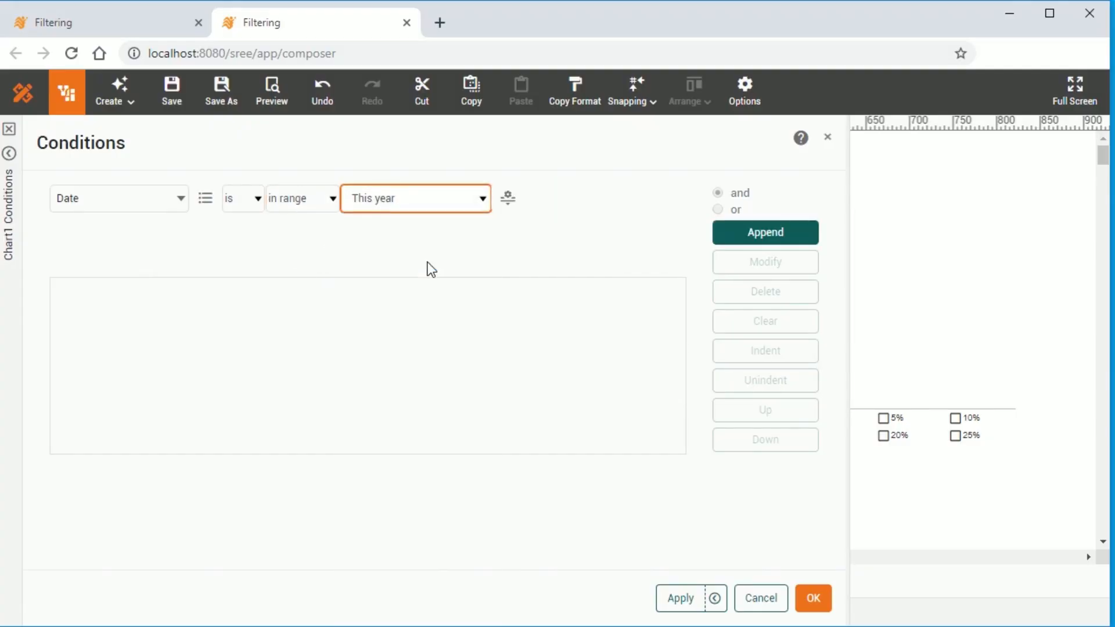
pyautogui.click(739, 235)
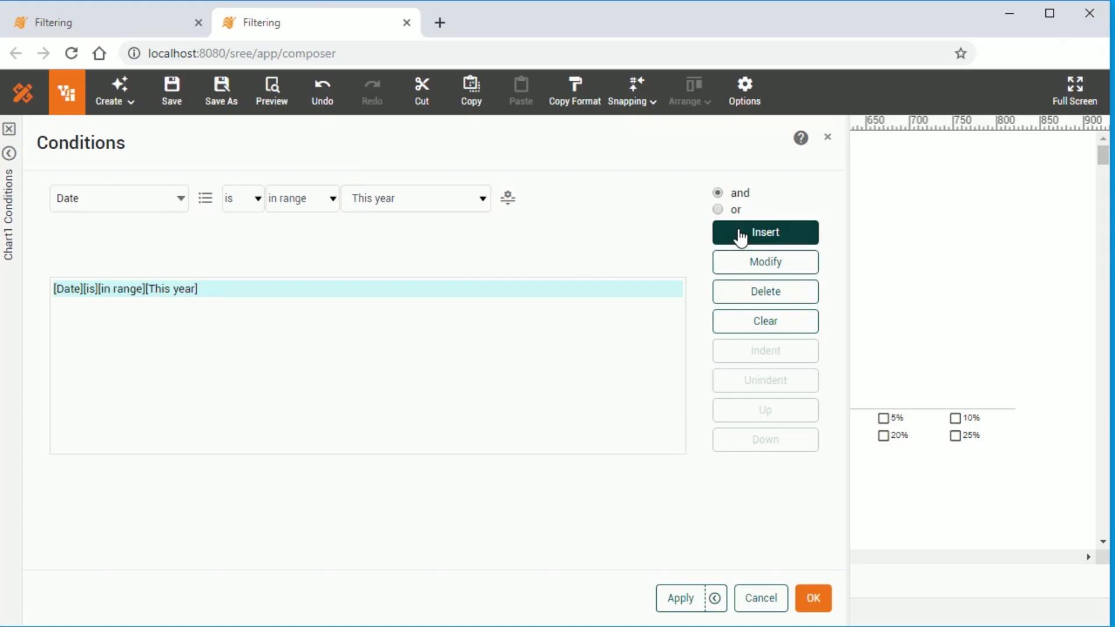
pyautogui.click(813, 598)
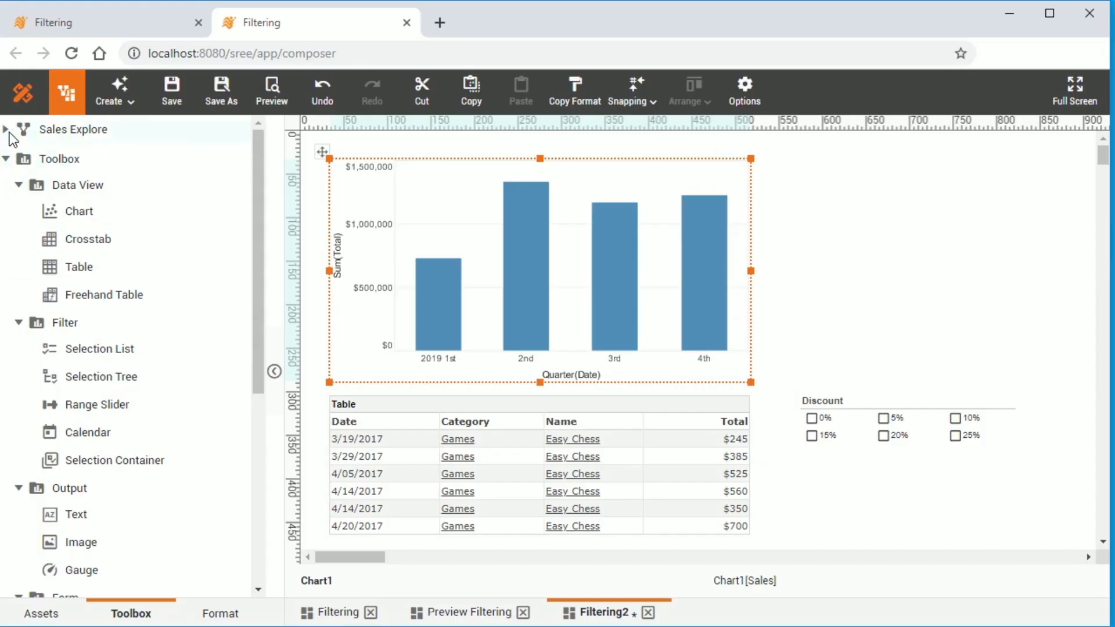
# - Place a RadioButton above the Discount checkboxes, enable its embedded list values and open them for editing
pyautogui.scroll(-5, 95, 430)
pyautogui.moveTo(95, 363); pyautogui.dragTo(800, 310)
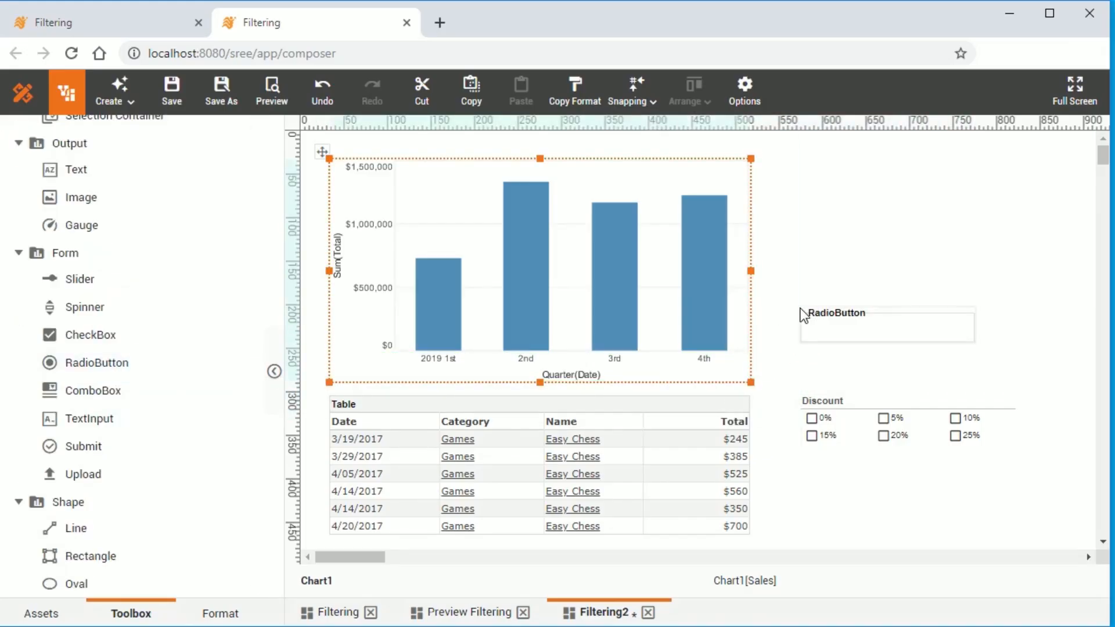
pyautogui.rightClick(839, 322)
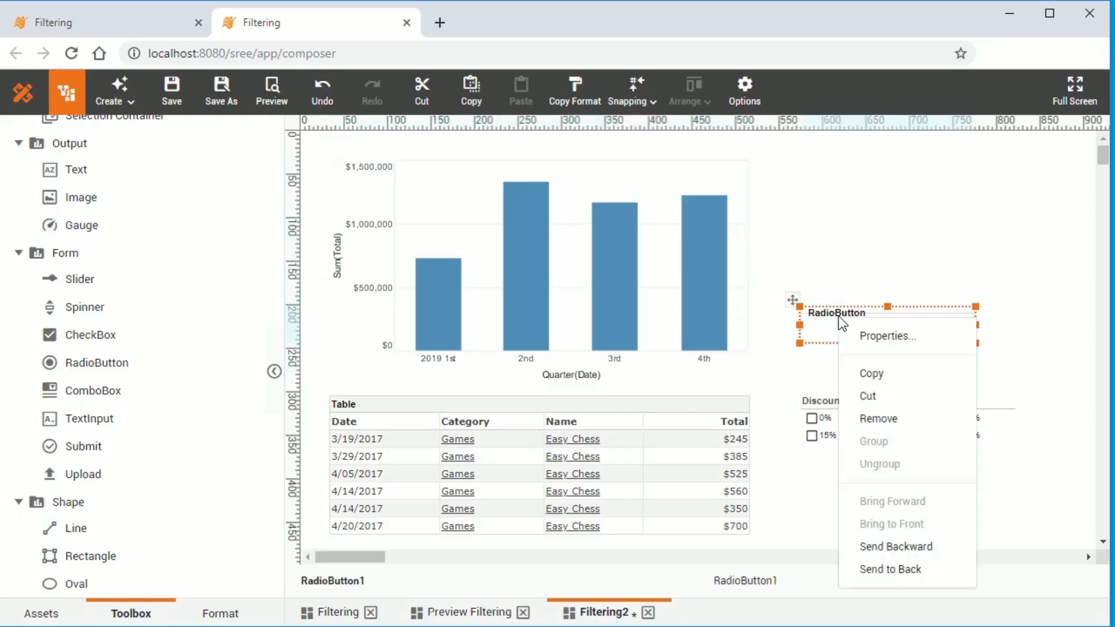
pyautogui.click(931, 339)
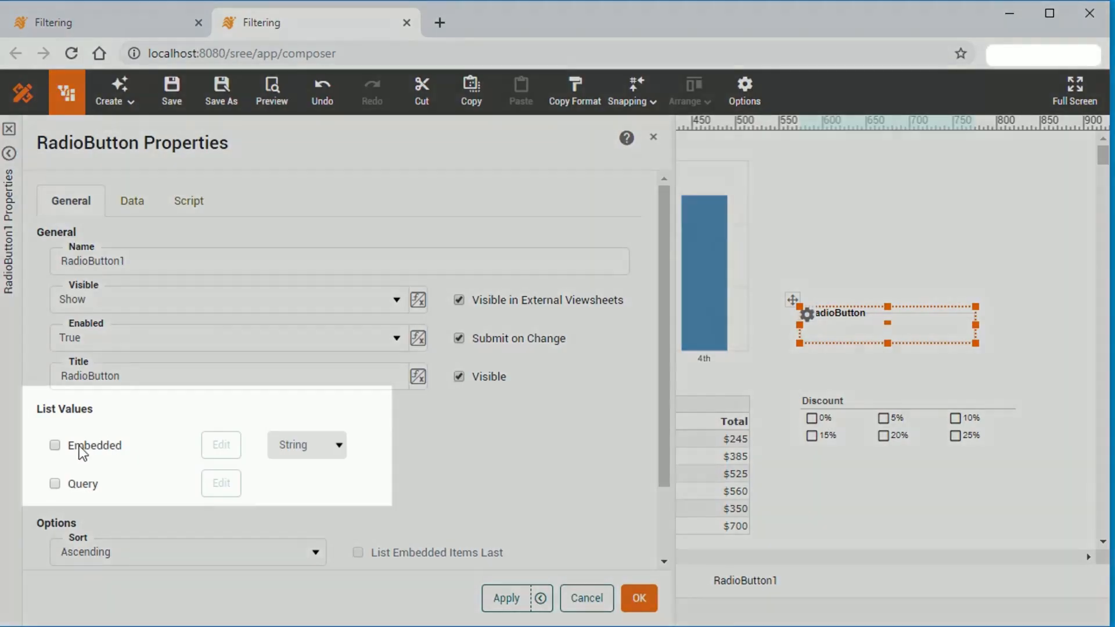
pyautogui.click(79, 445)
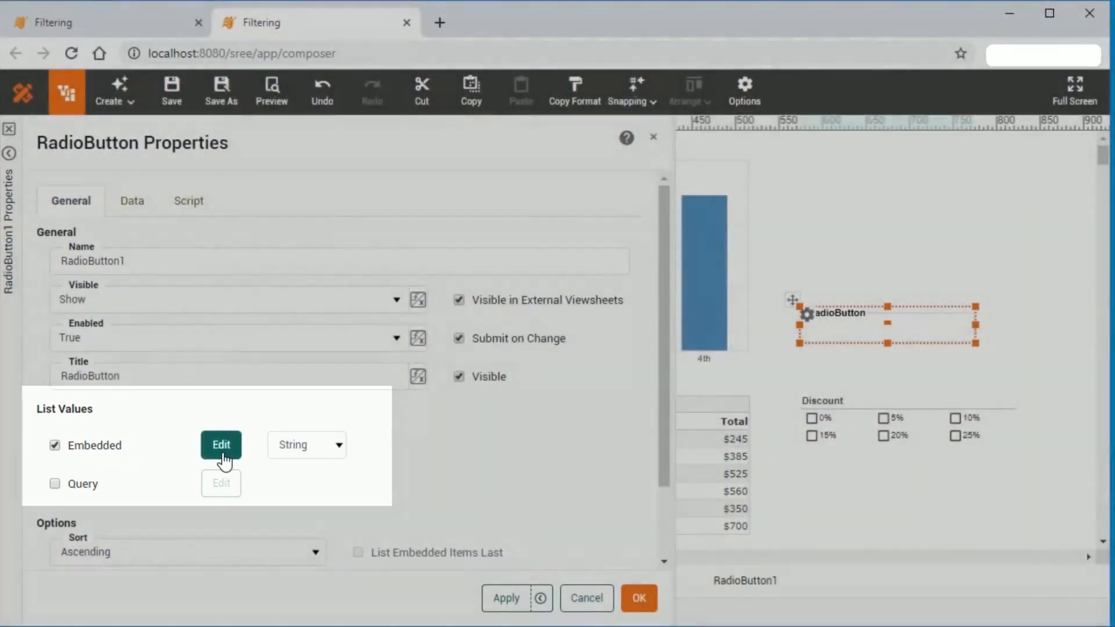
pyautogui.click(221, 456)
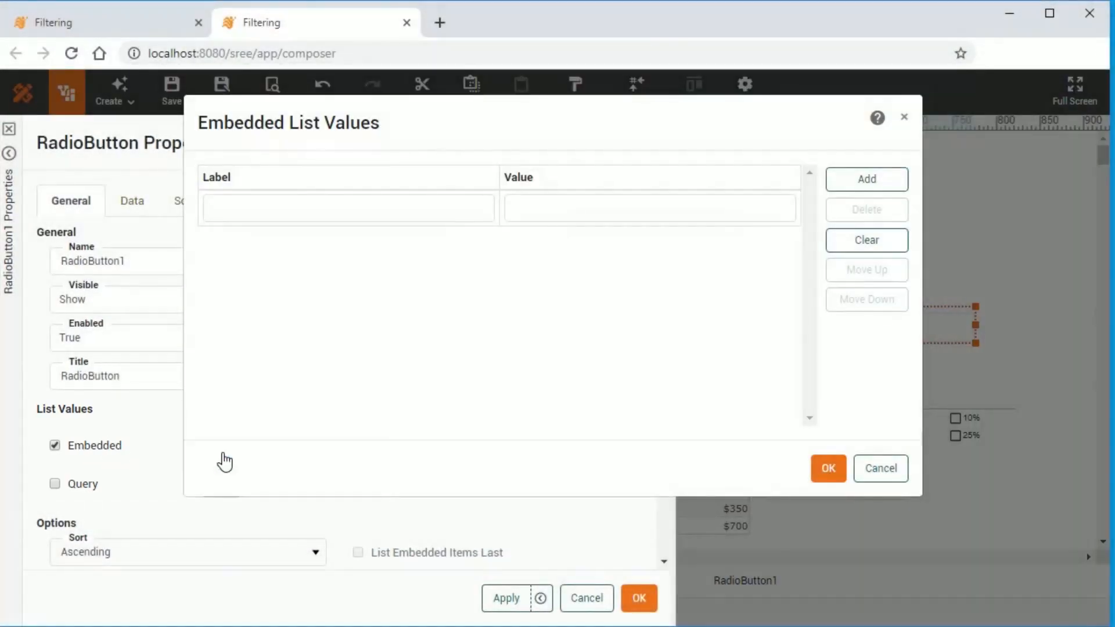
# - Define two embedded list entries, Last Year and This Year, each with the same text as label and value
pyautogui.click(336, 210)
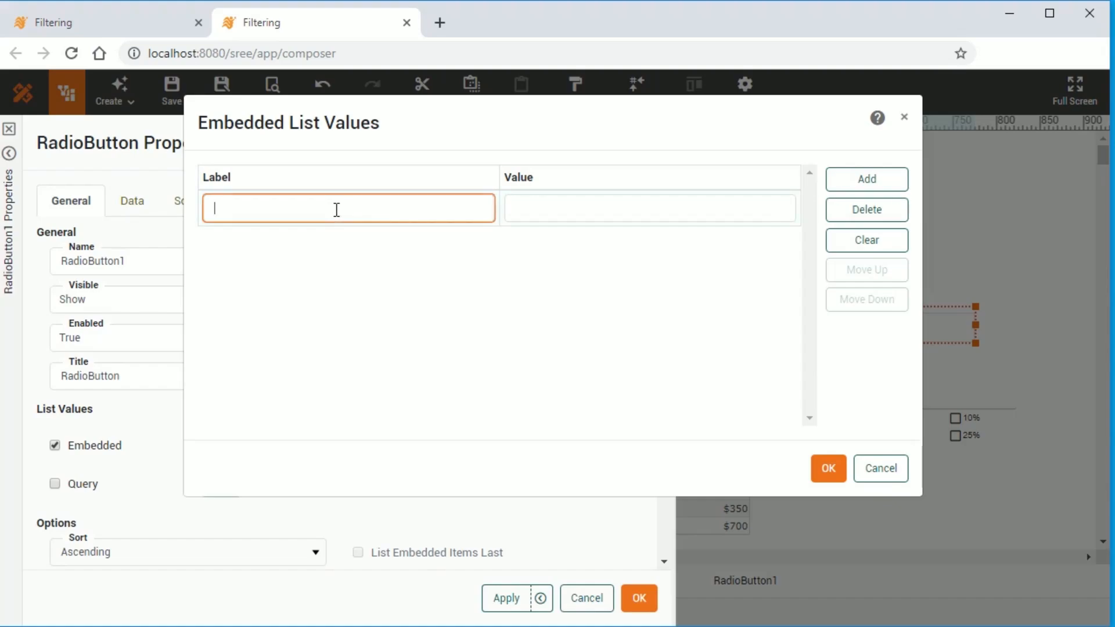
pyautogui.write('Last Year')
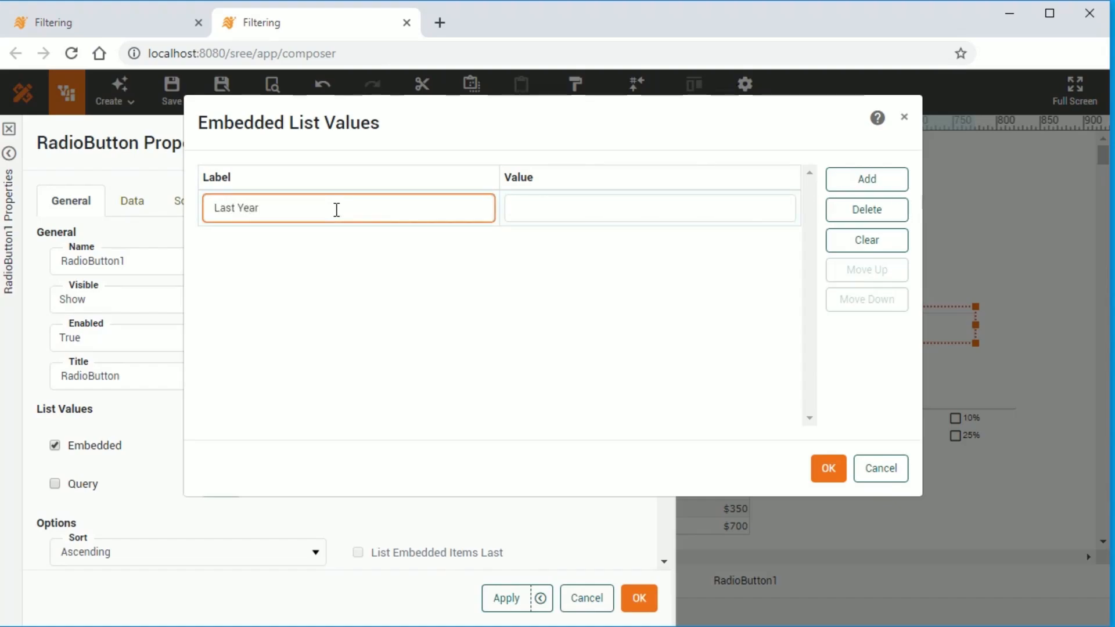
pyautogui.press('Tab')
pyautogui.write('Last Year')
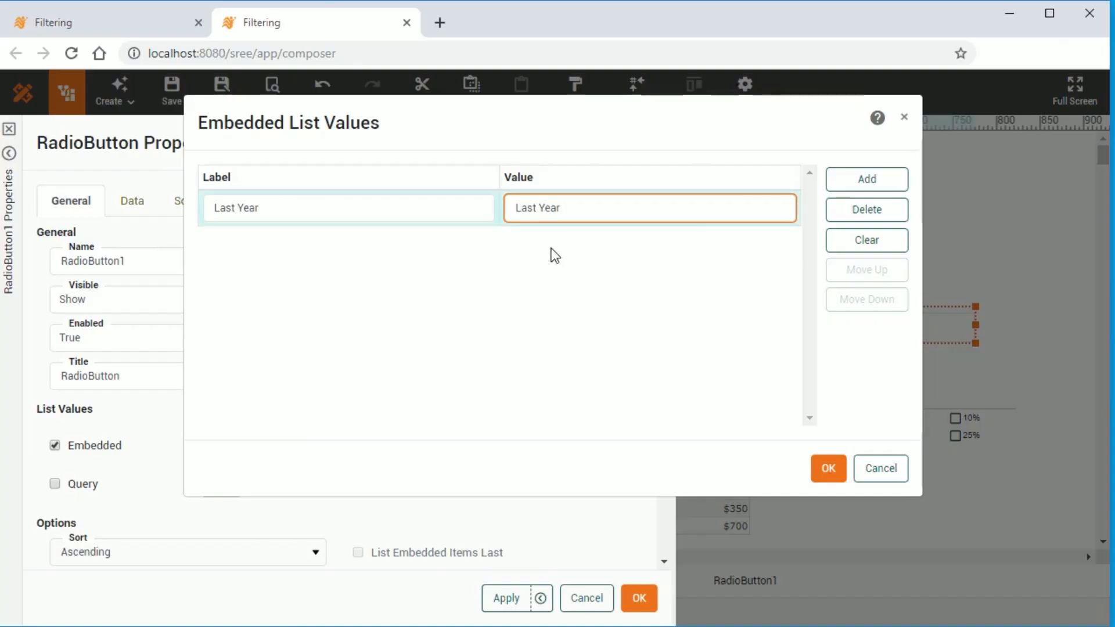
pyautogui.click(840, 180)
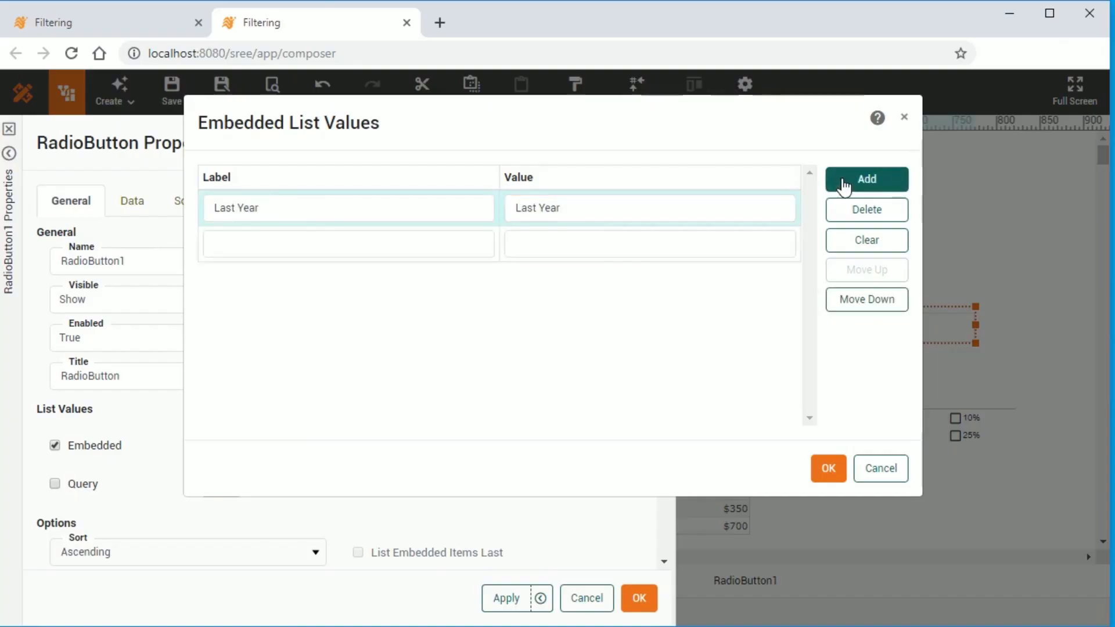
pyautogui.click(277, 248)
pyautogui.write('This Year')
pyautogui.press('Tab')
pyautogui.write('This Year')
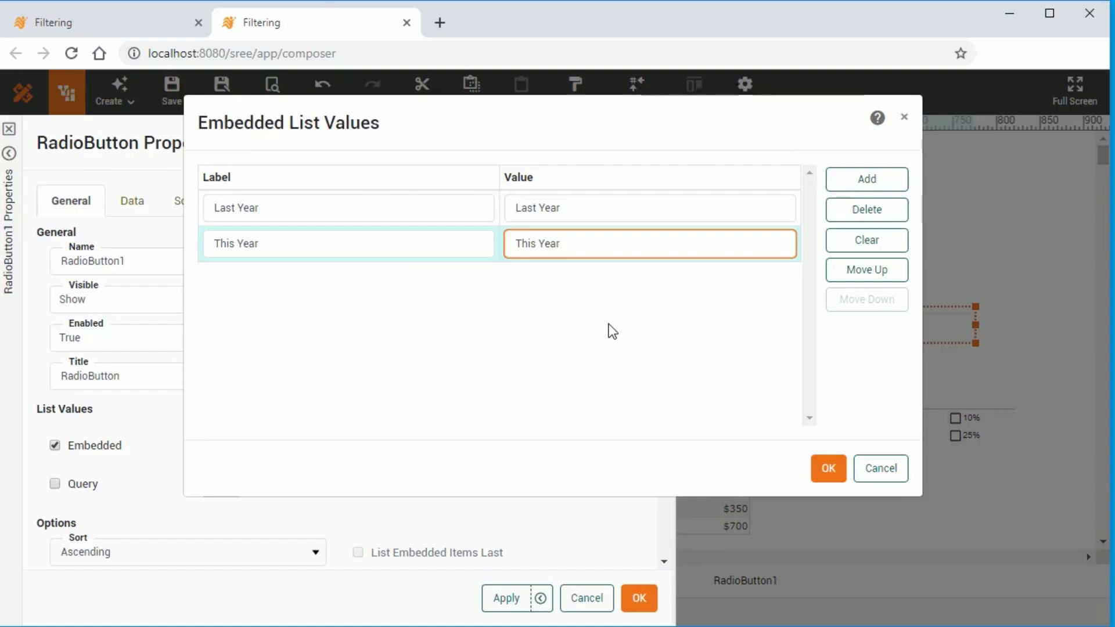
pyautogui.click(827, 467)
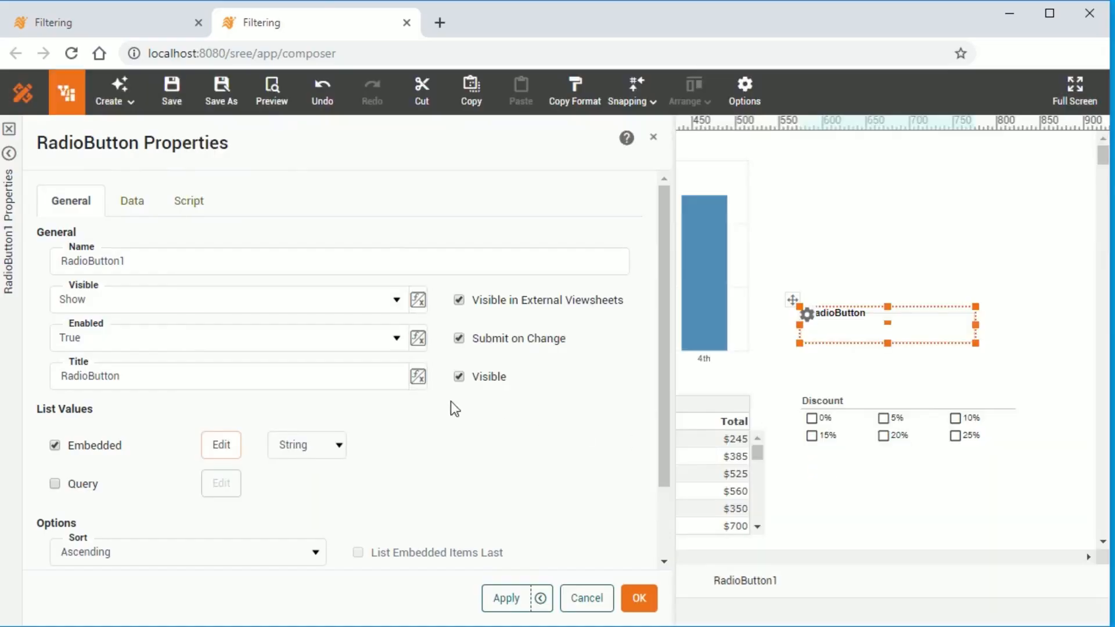
# - Rename the radio button component RangeSelector and select its This Year option
pyautogui.doubleClick(106, 254)
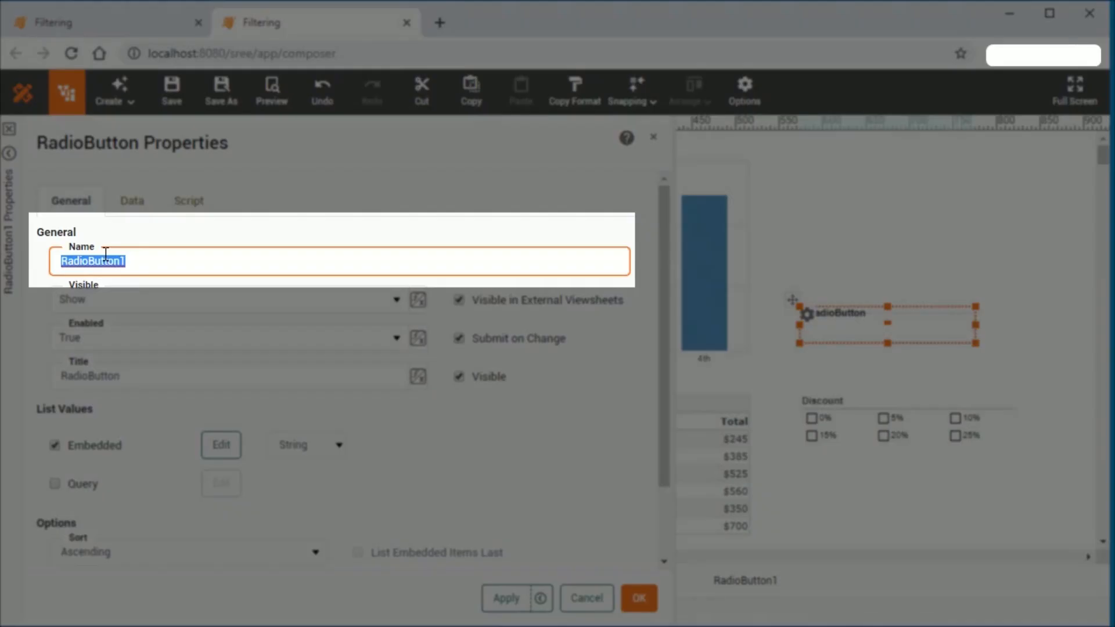
pyautogui.write('RangeSelector')
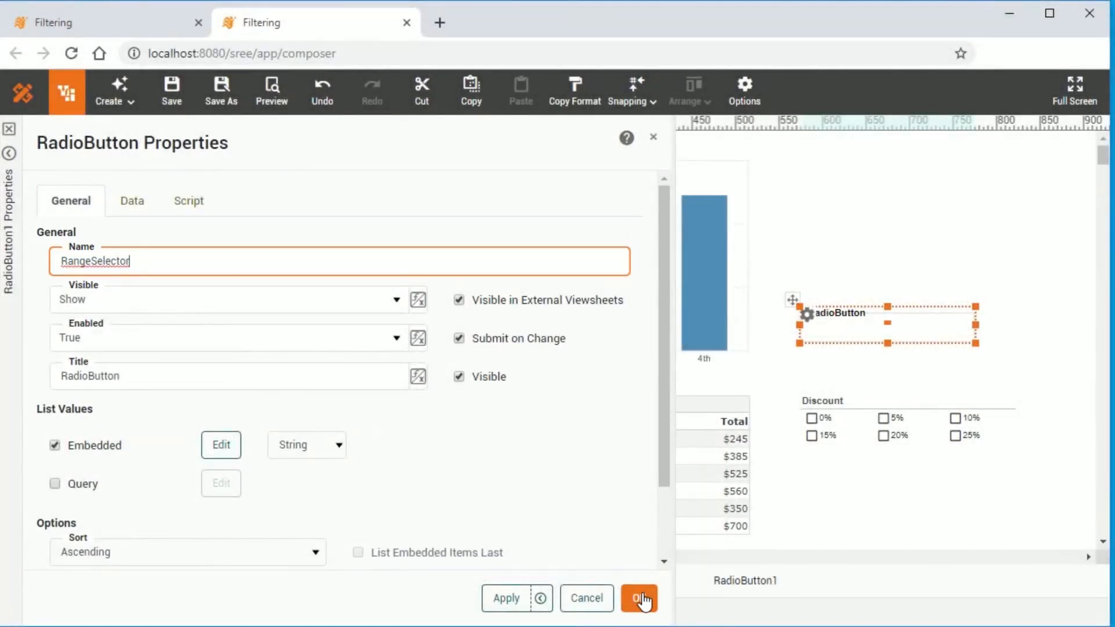
pyautogui.click(641, 598)
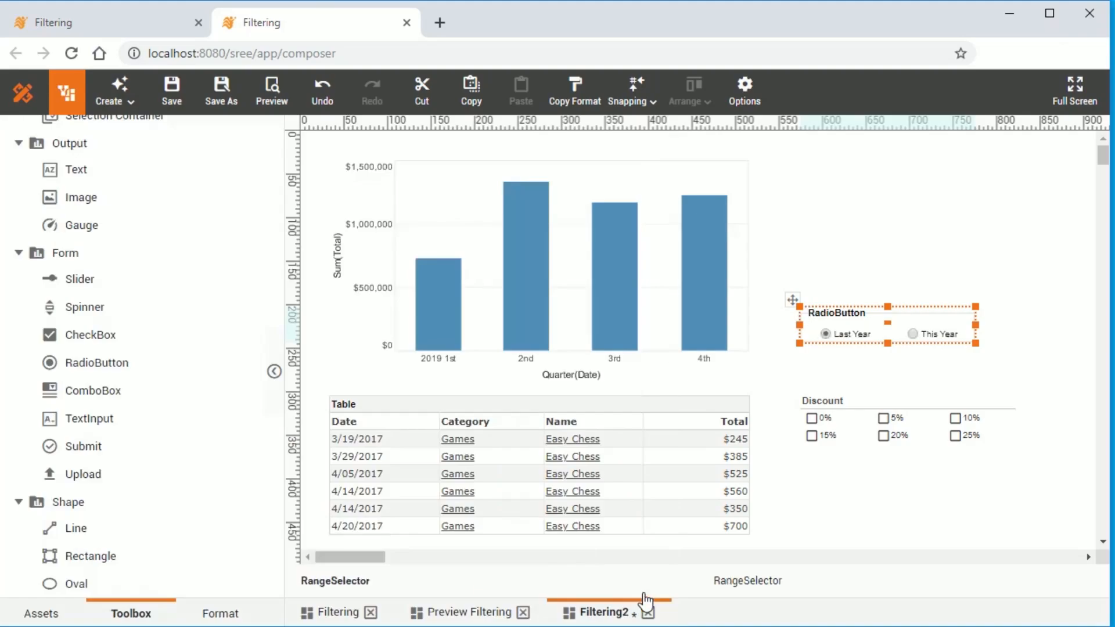
pyautogui.click(913, 334)
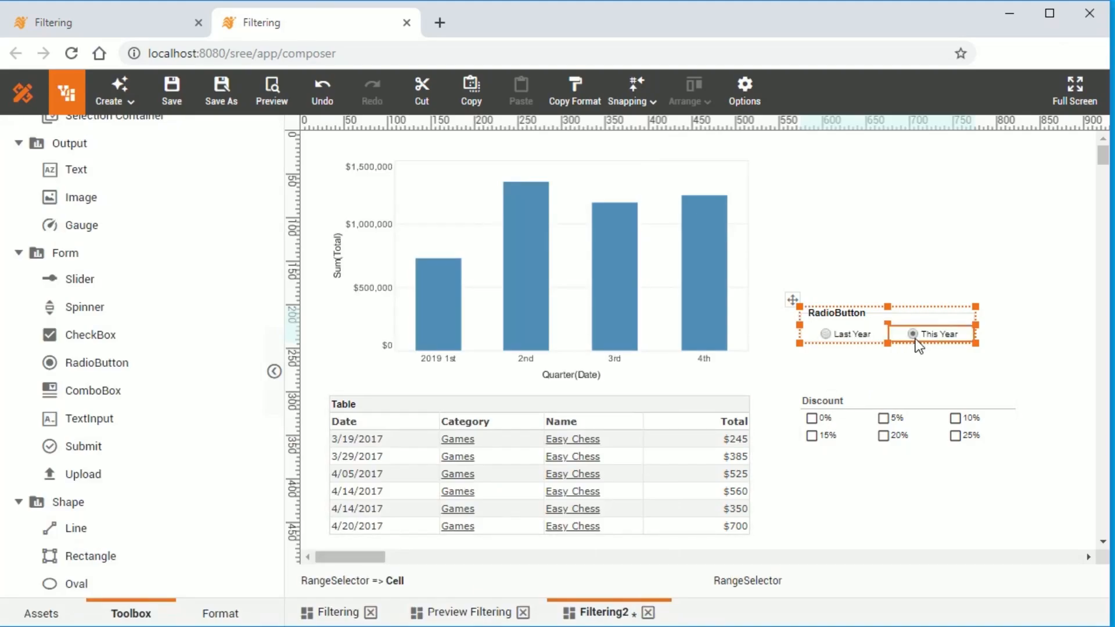
# - Modify the bar chart's Date in range condition to take its value from the RangeSelector variable
pyautogui.rightClick(649, 283)
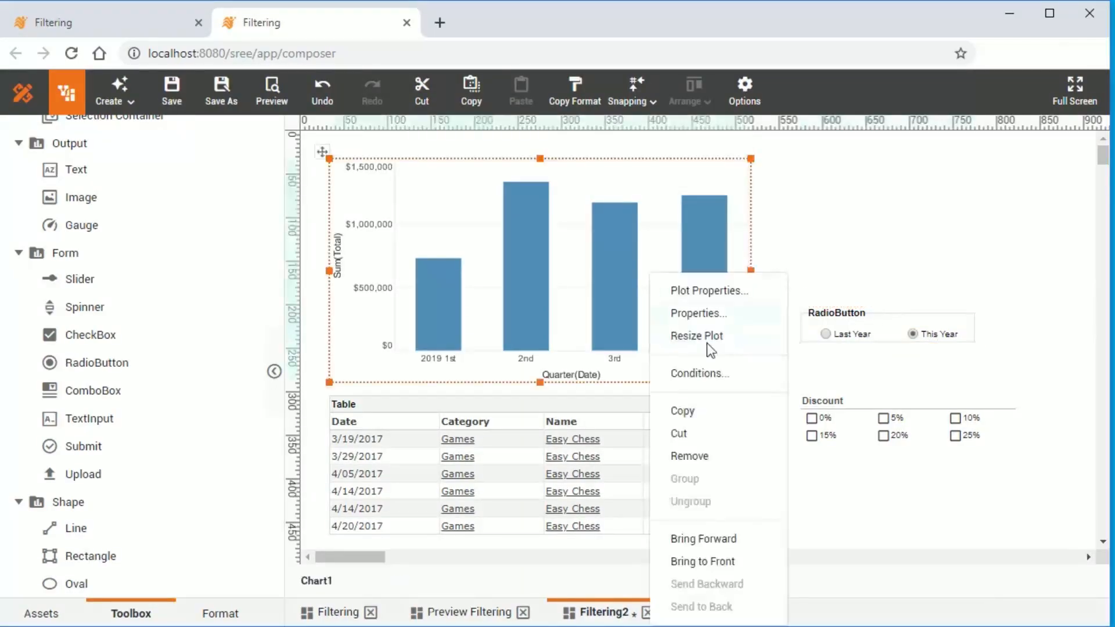
pyautogui.click(723, 373)
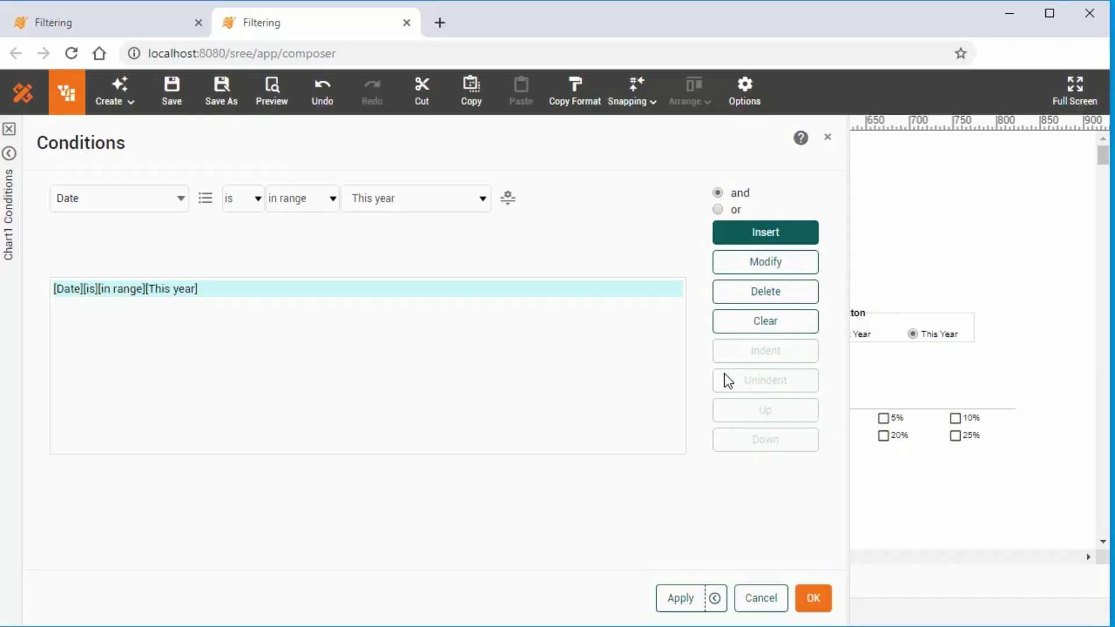
pyautogui.click(508, 199)
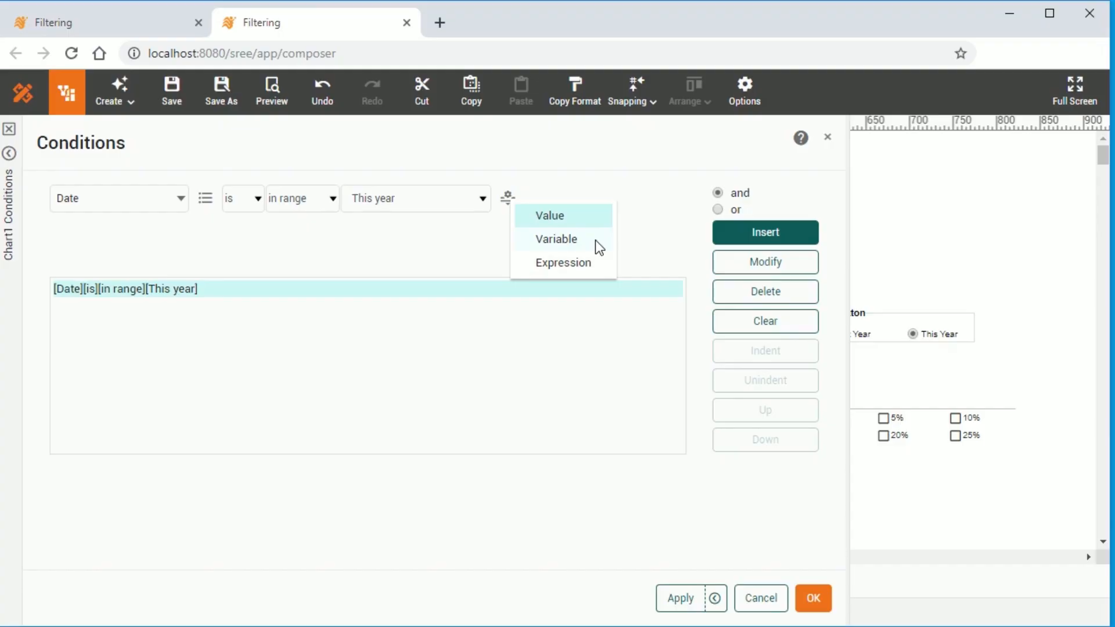
pyautogui.click(472, 226)
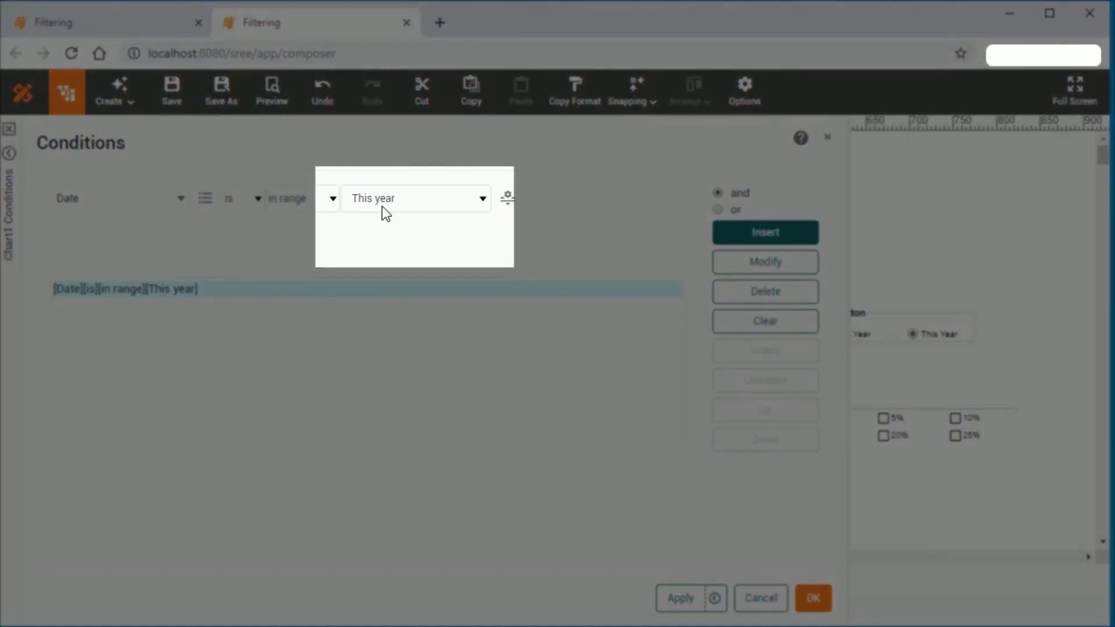
pyautogui.click(485, 203)
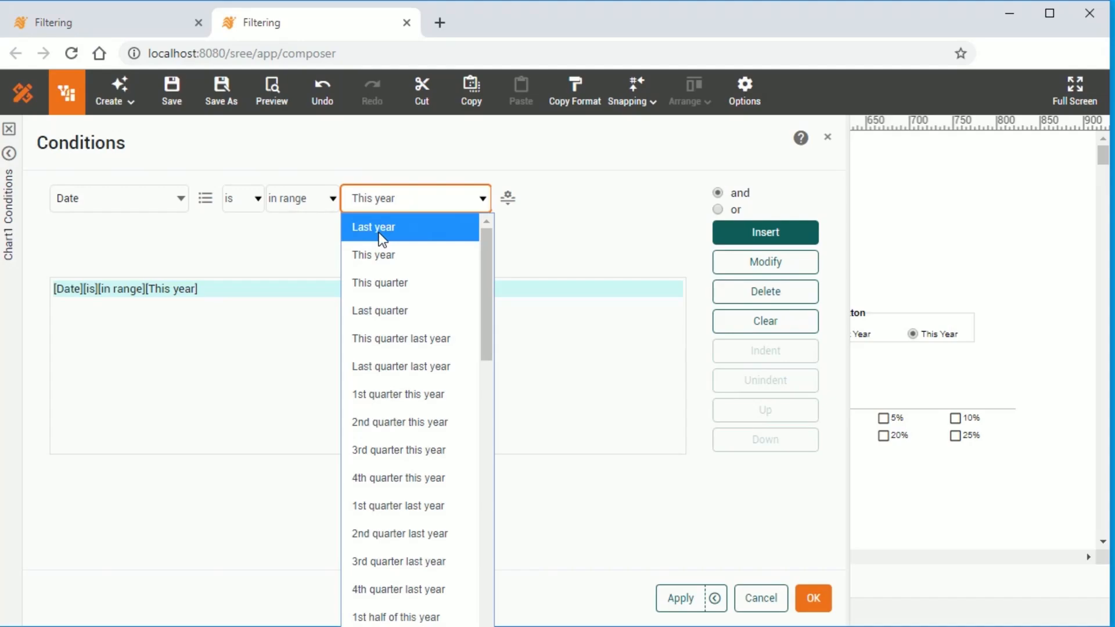
pyautogui.click(509, 200)
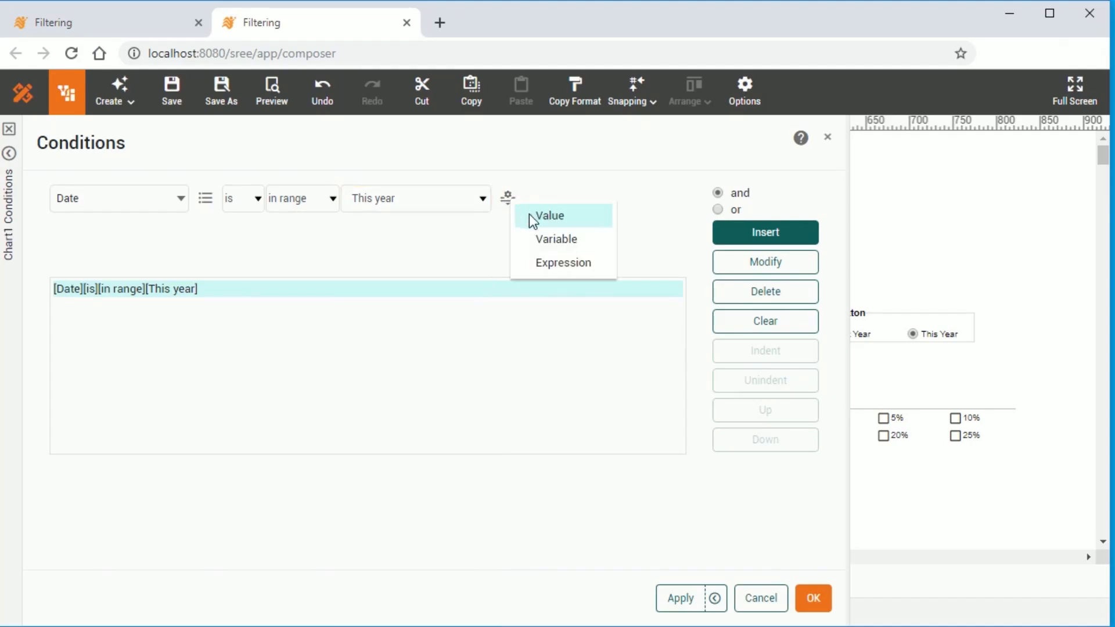
pyautogui.click(584, 243)
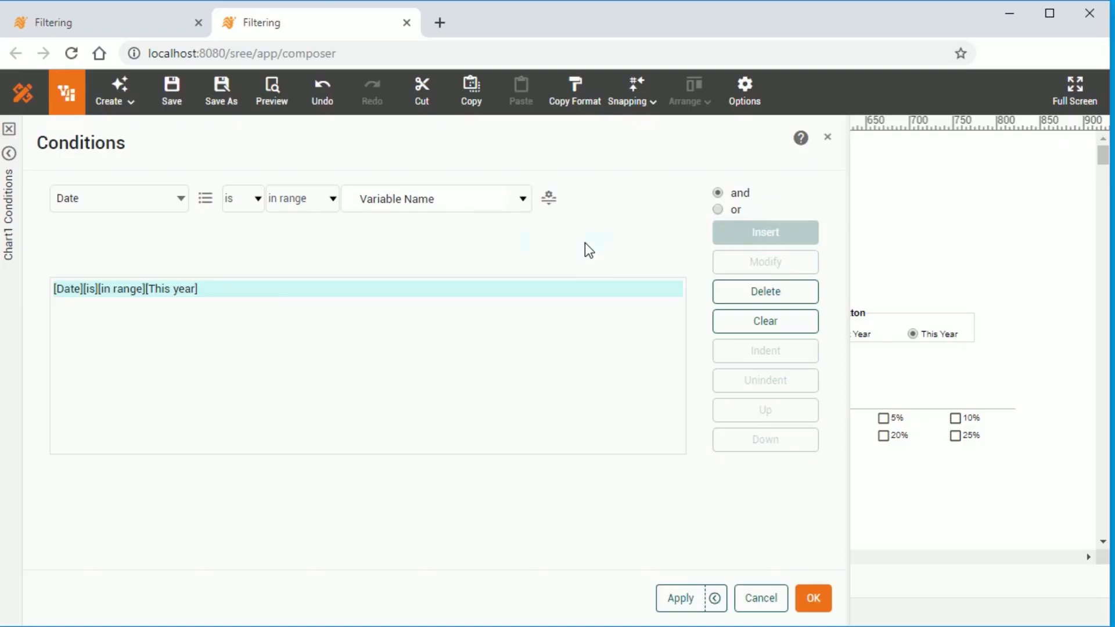
pyautogui.click(521, 200)
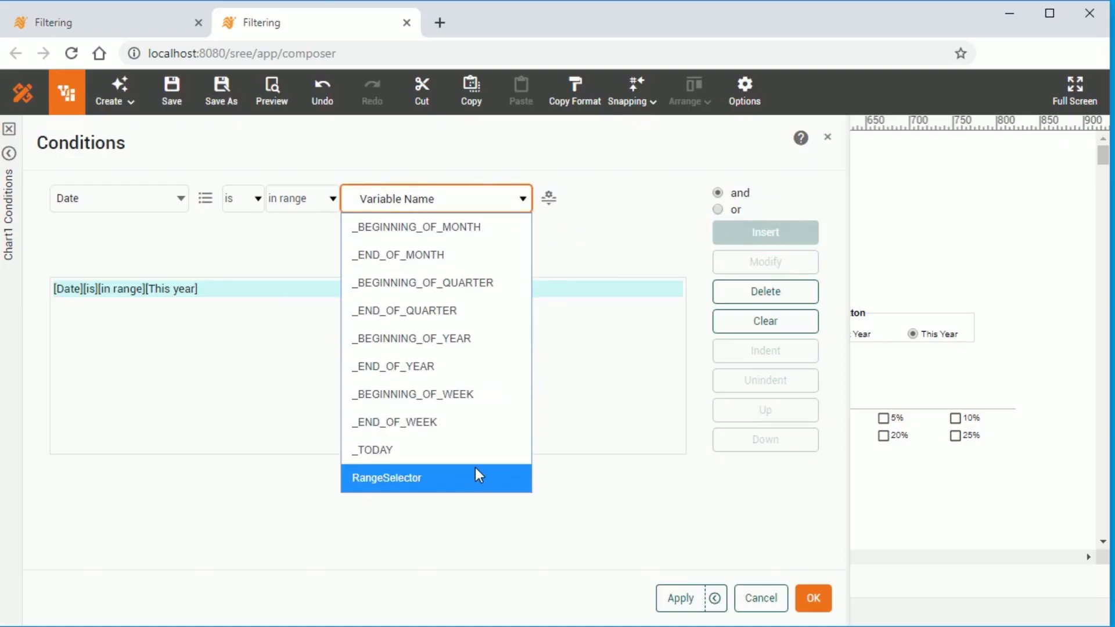
pyautogui.click(443, 478)
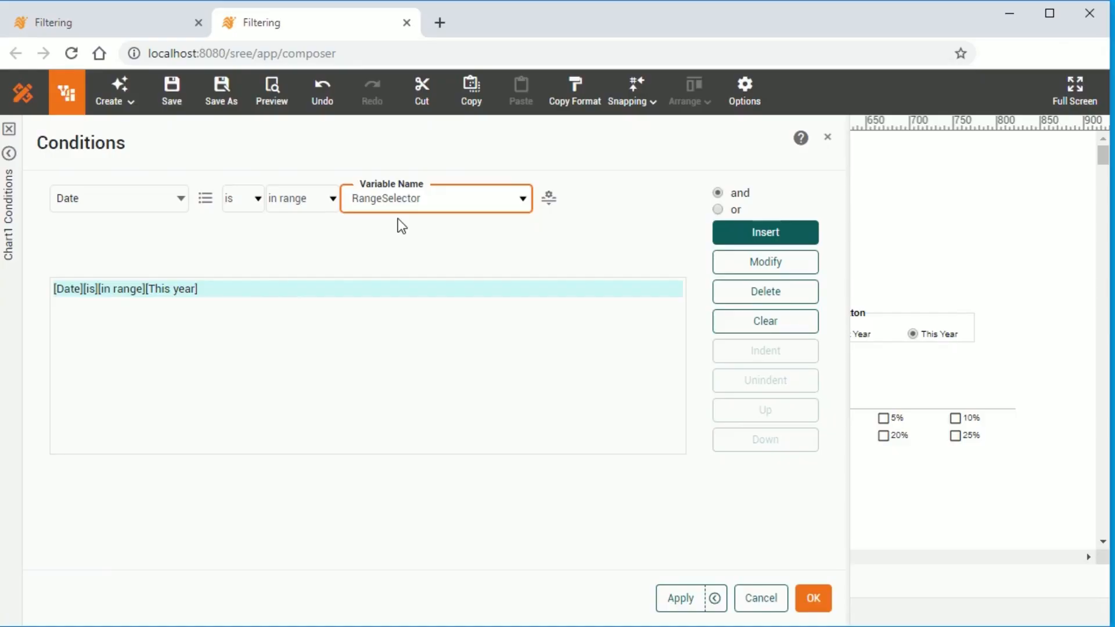
pyautogui.click(725, 268)
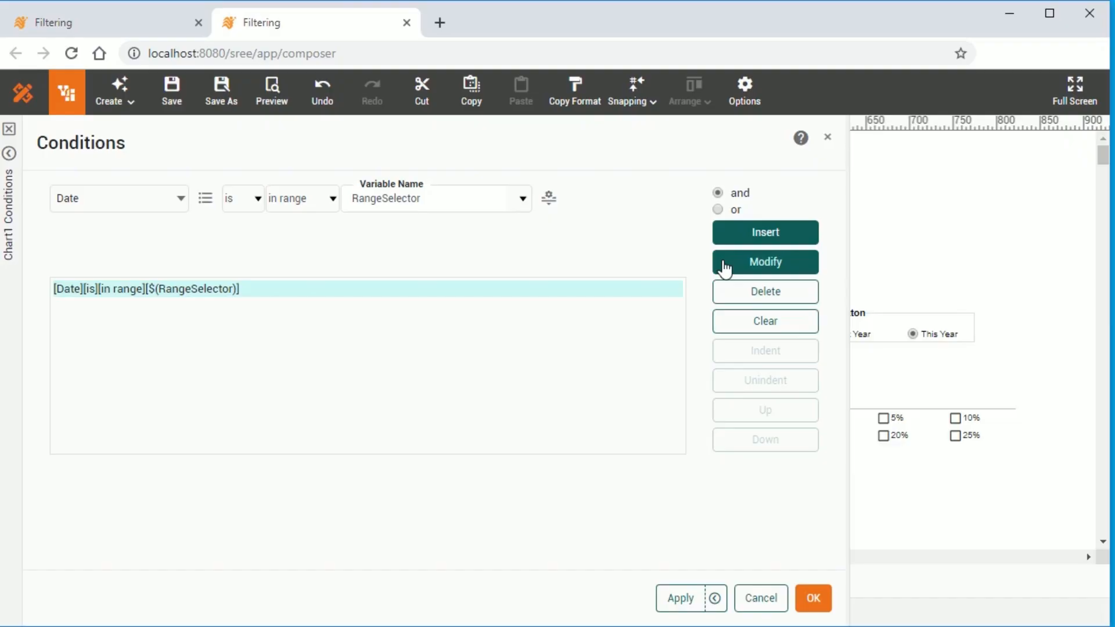
pyautogui.click(813, 601)
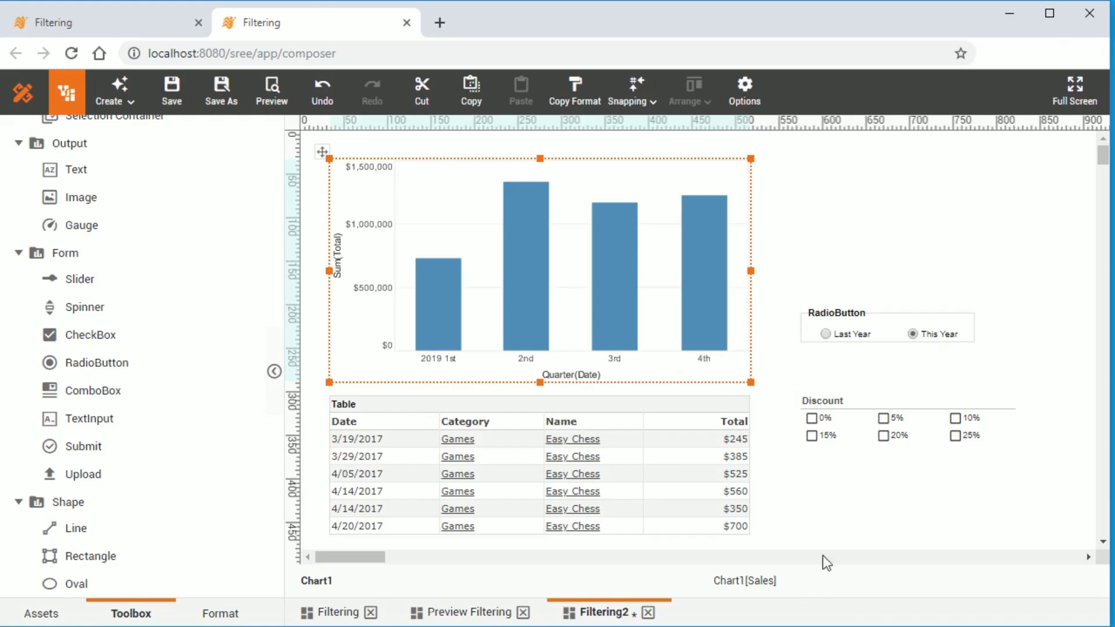
# - Change the RangeSelector's embedded list values to Last year and This year, with a lowercase y, keeping the labels
pyautogui.rightClick(836, 310)
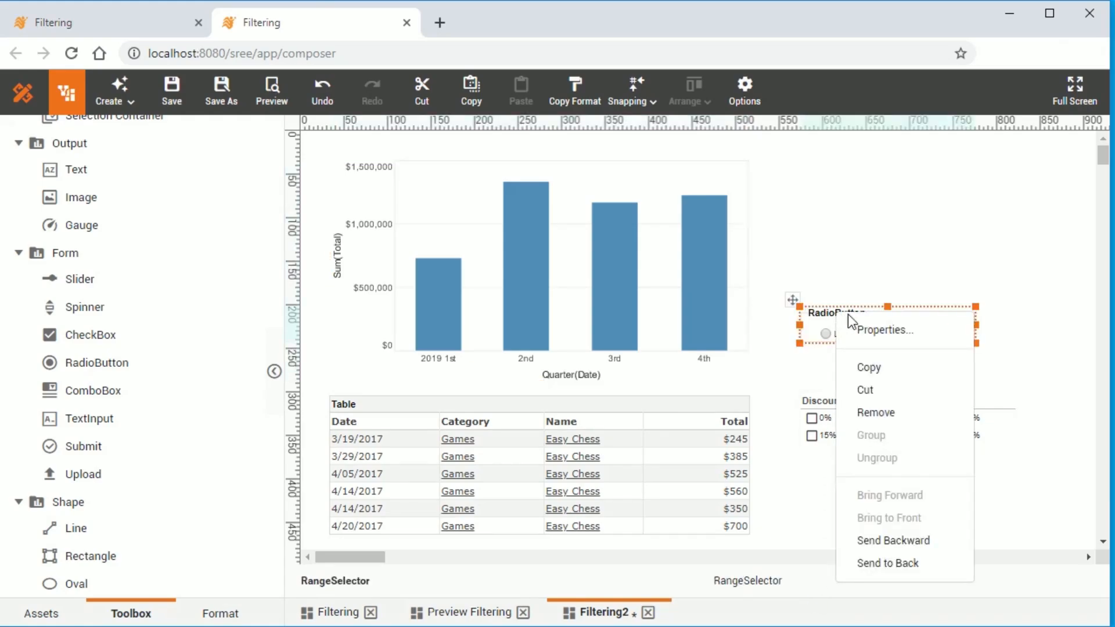
pyautogui.click(937, 336)
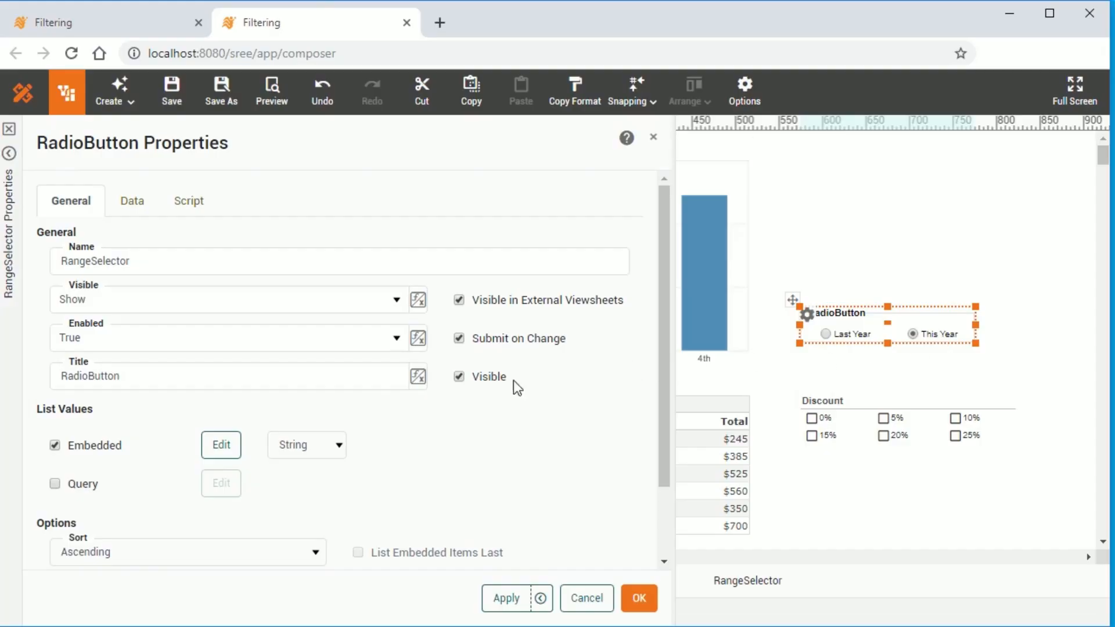
pyautogui.click(232, 447)
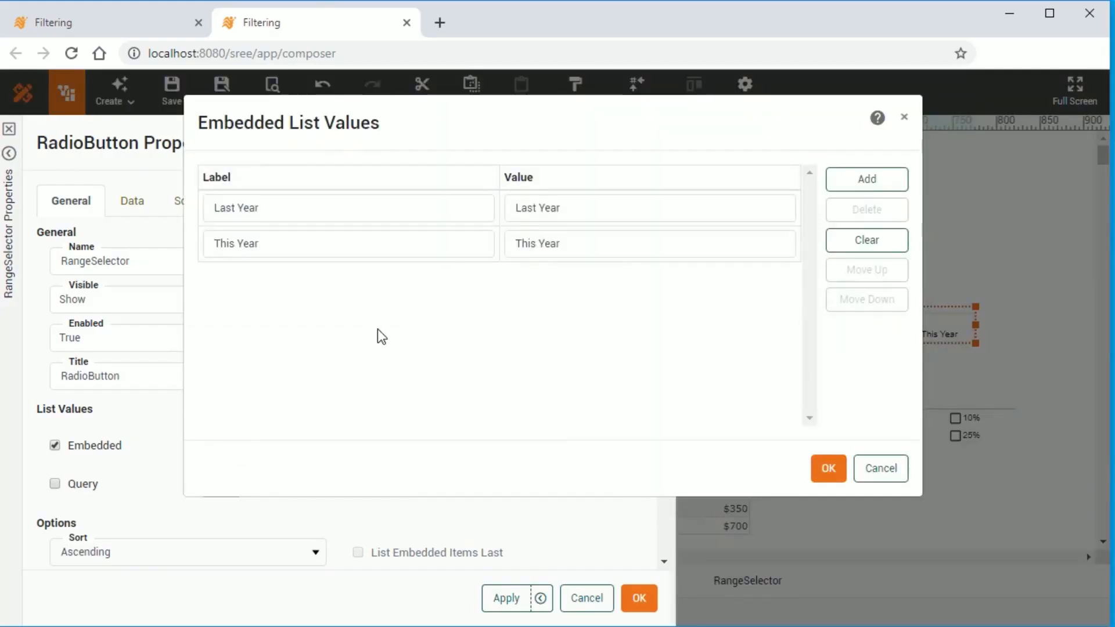
pyautogui.click(549, 207)
pyautogui.doubleClick(552, 204)
pyautogui.write('year')
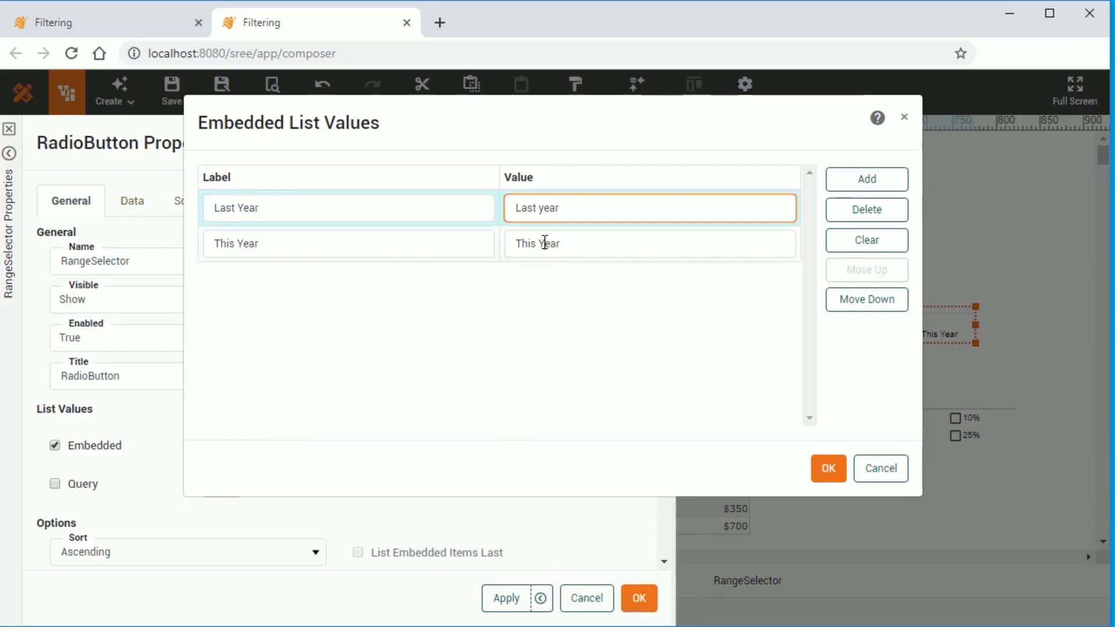
pyautogui.click(545, 242)
pyautogui.press('BackSpace')
pyautogui.write('y')
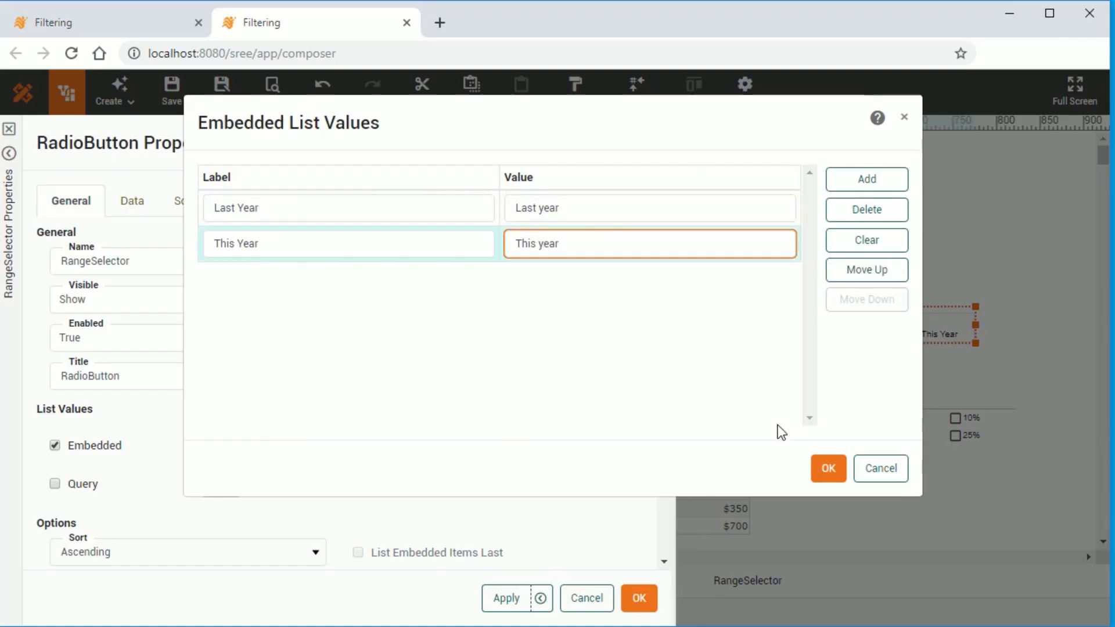
pyautogui.click(827, 466)
pyautogui.click(639, 601)
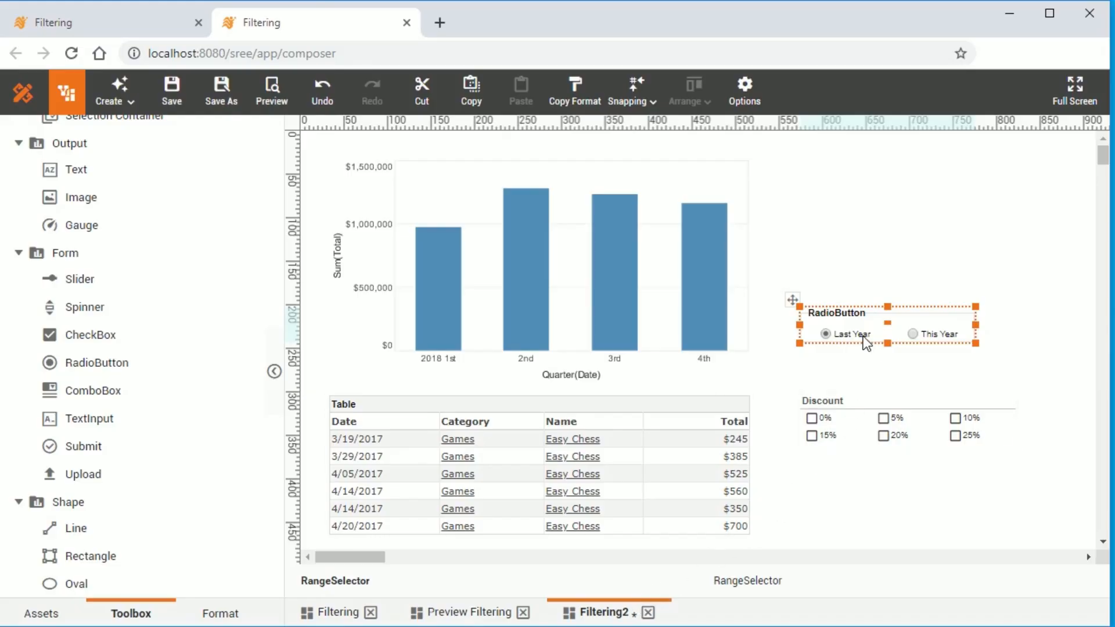
# - Test the RangeSelector radio button by choosing This Year and switching back to Last Year
pyautogui.click(914, 334)
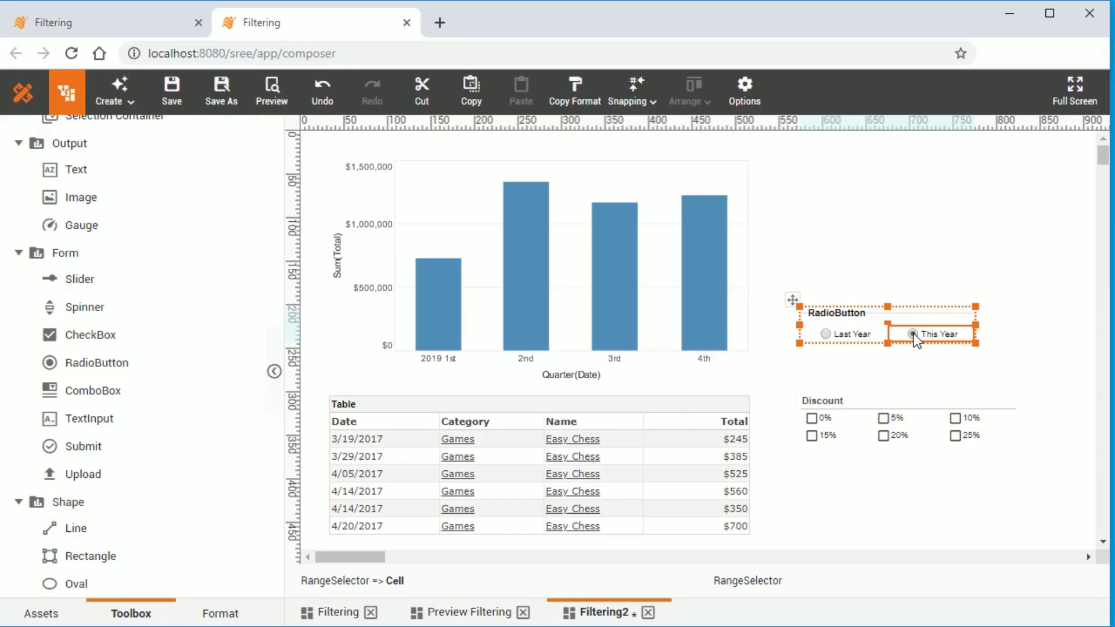
pyautogui.moveTo(624, 326)
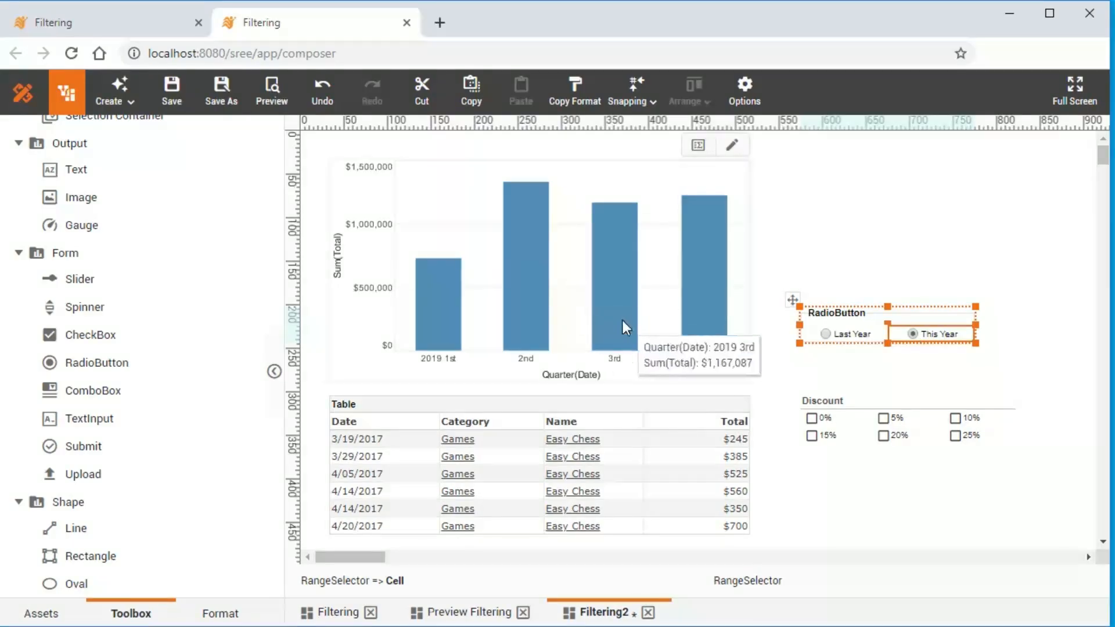
pyautogui.click(828, 335)
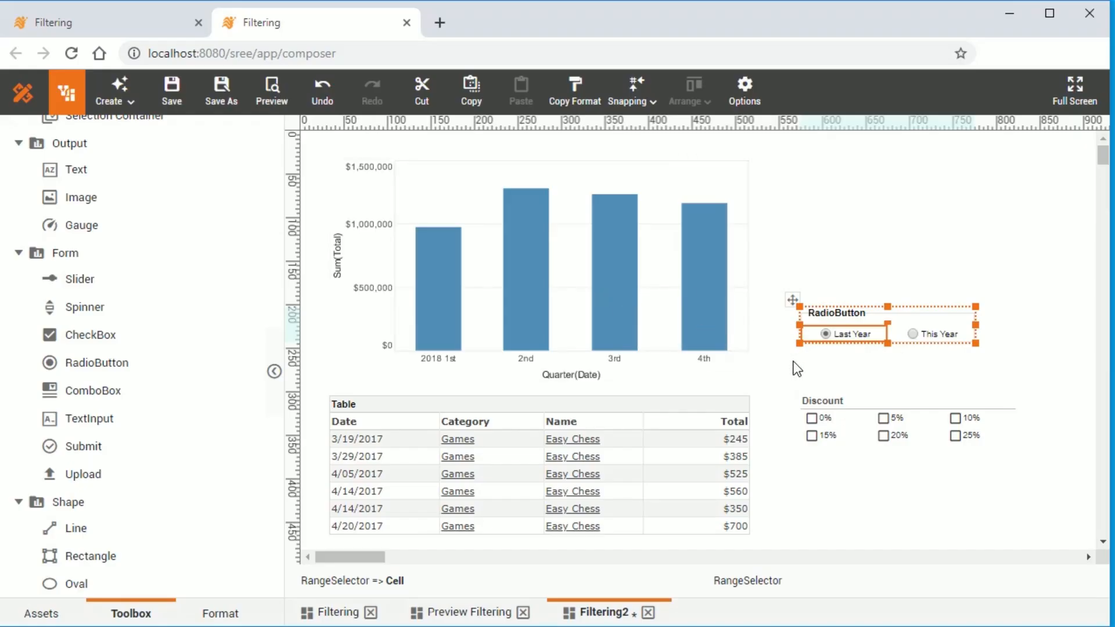
# - Add a range slider for the Sales table's Date field above the radio button and delete it again
pyautogui.scroll(2, 213, 222)
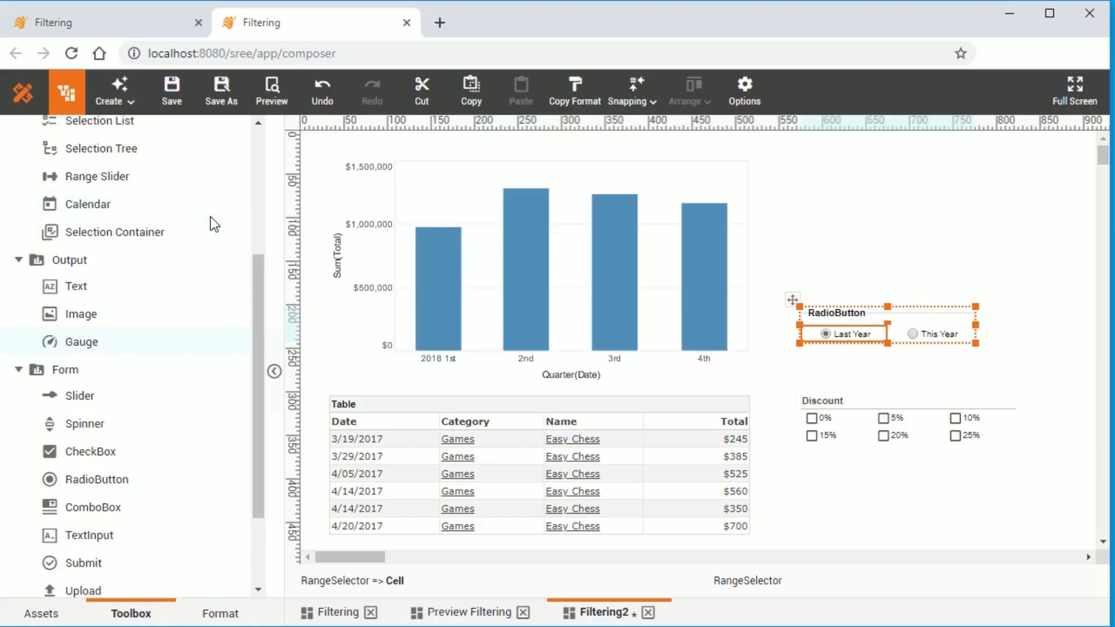
pyautogui.scroll(4, 210, 218)
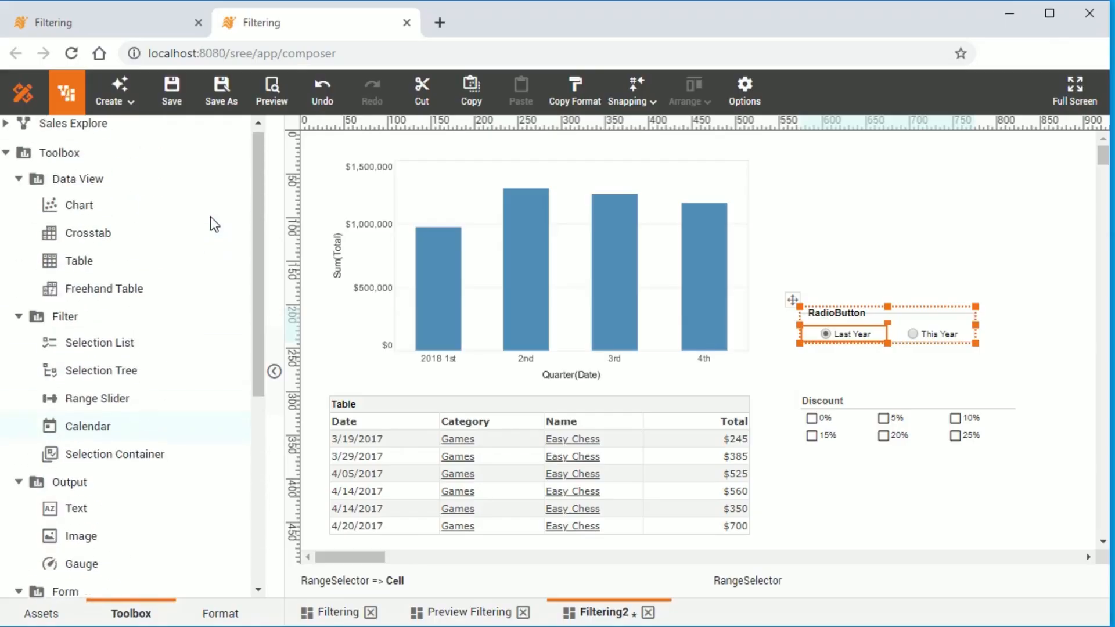
pyautogui.click(6, 129)
pyautogui.click(29, 156)
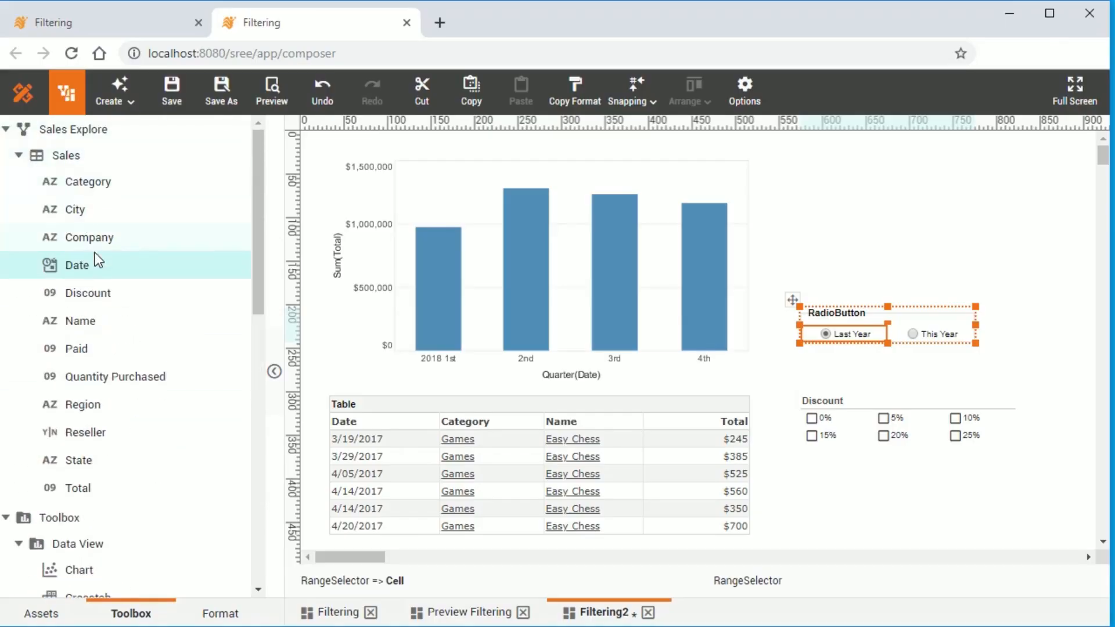
pyautogui.moveTo(144, 264); pyautogui.dragTo(843, 184)
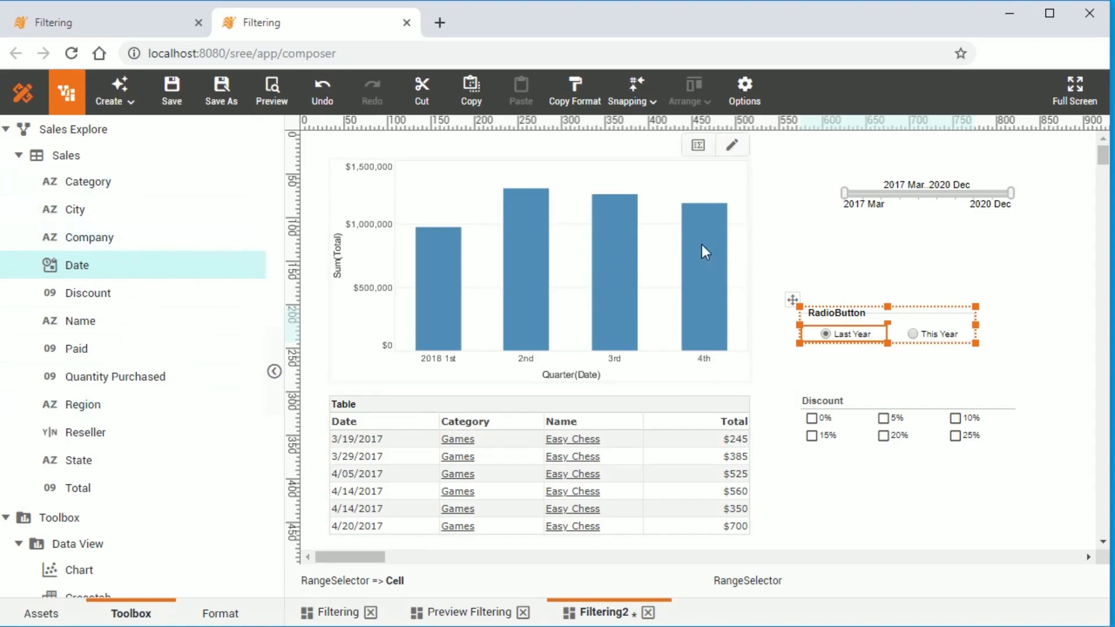
pyautogui.click(922, 202)
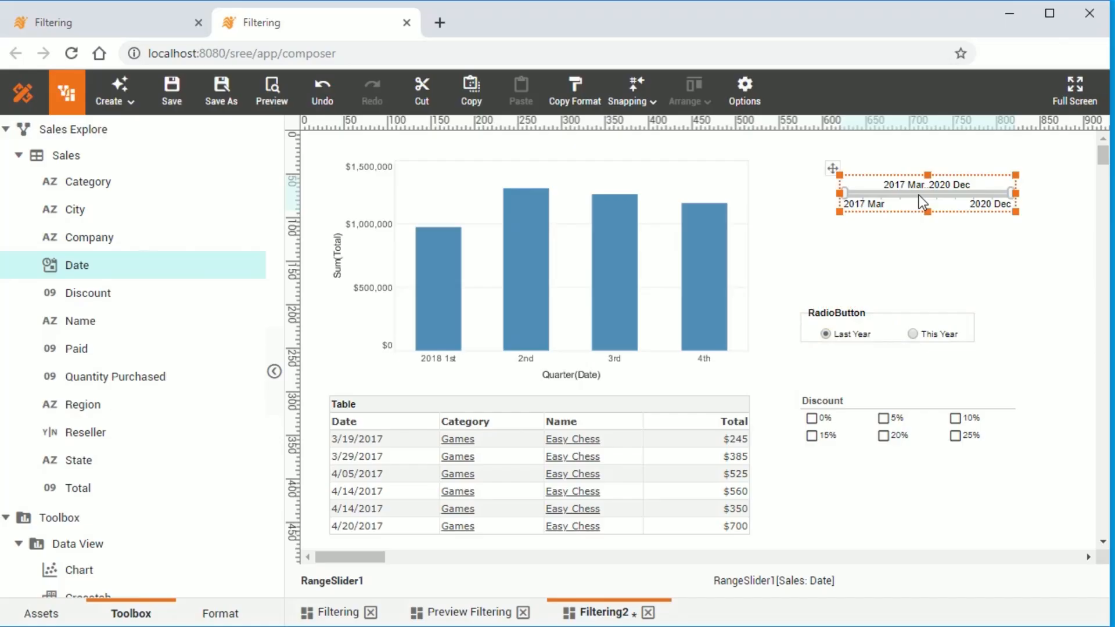
pyautogui.press('Delete')
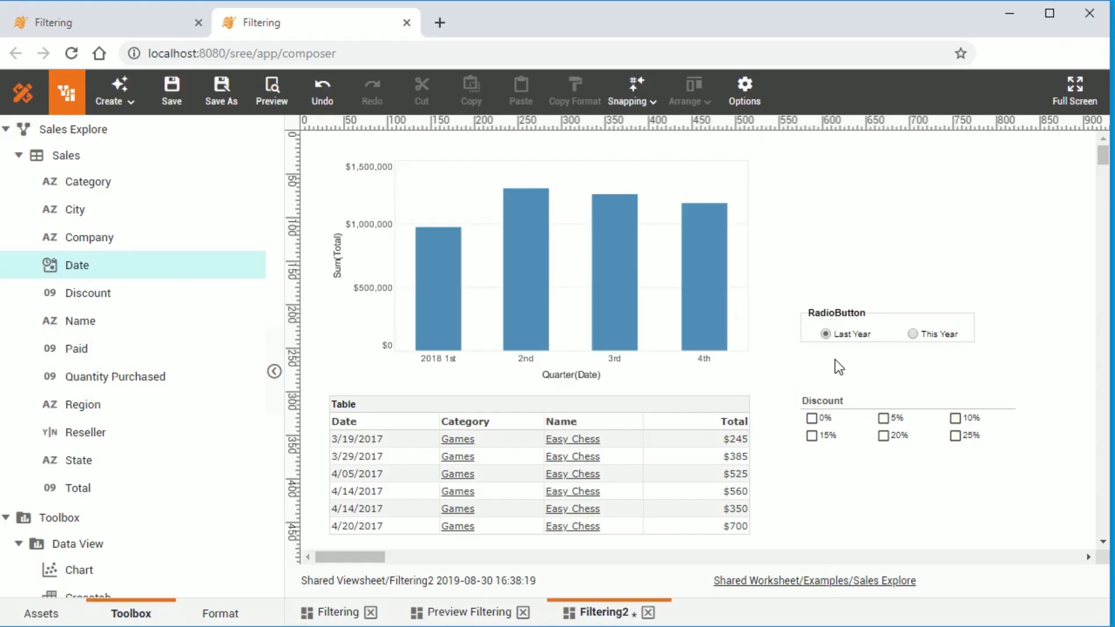
# - Enable flyover filtering of TableView1 in the bar chart's general properties
pyautogui.moveTo(427, 301)
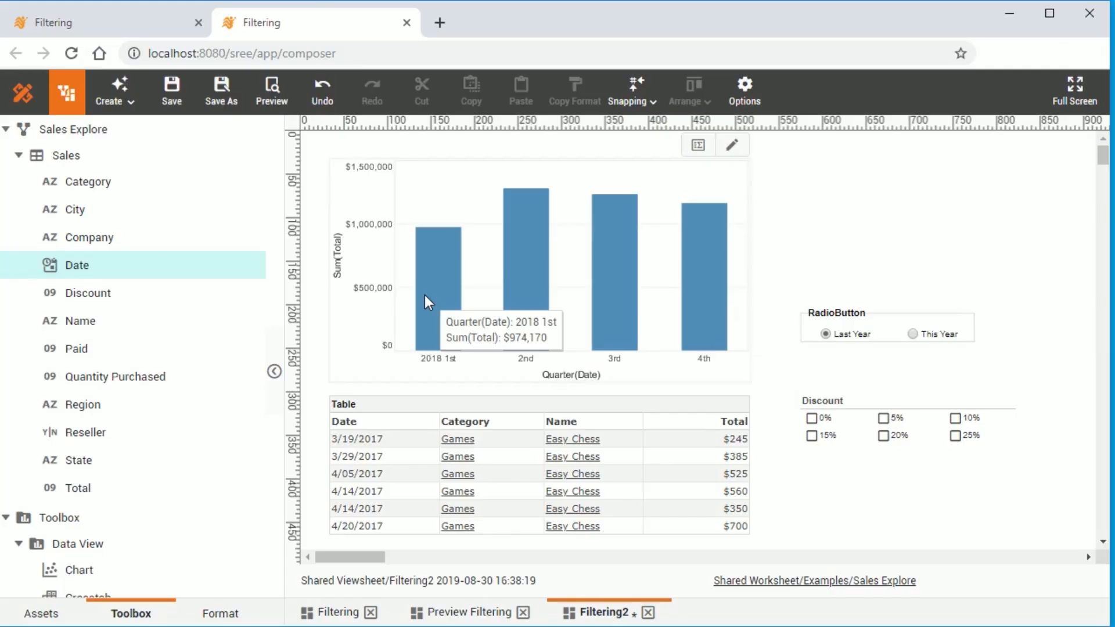
pyautogui.moveTo(605, 284)
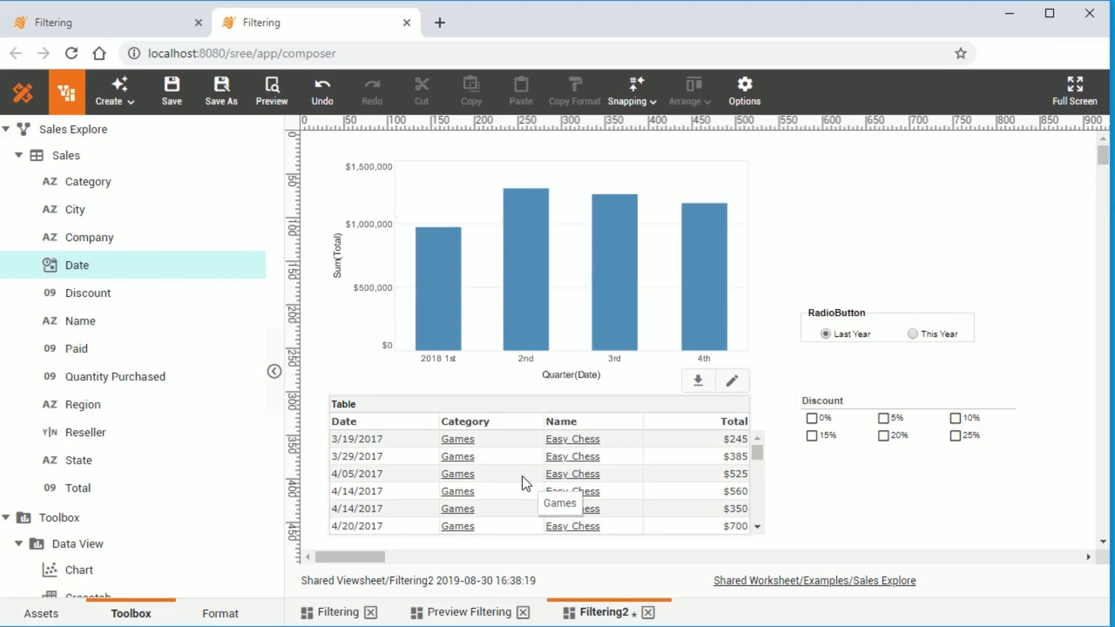
pyautogui.moveTo(534, 235)
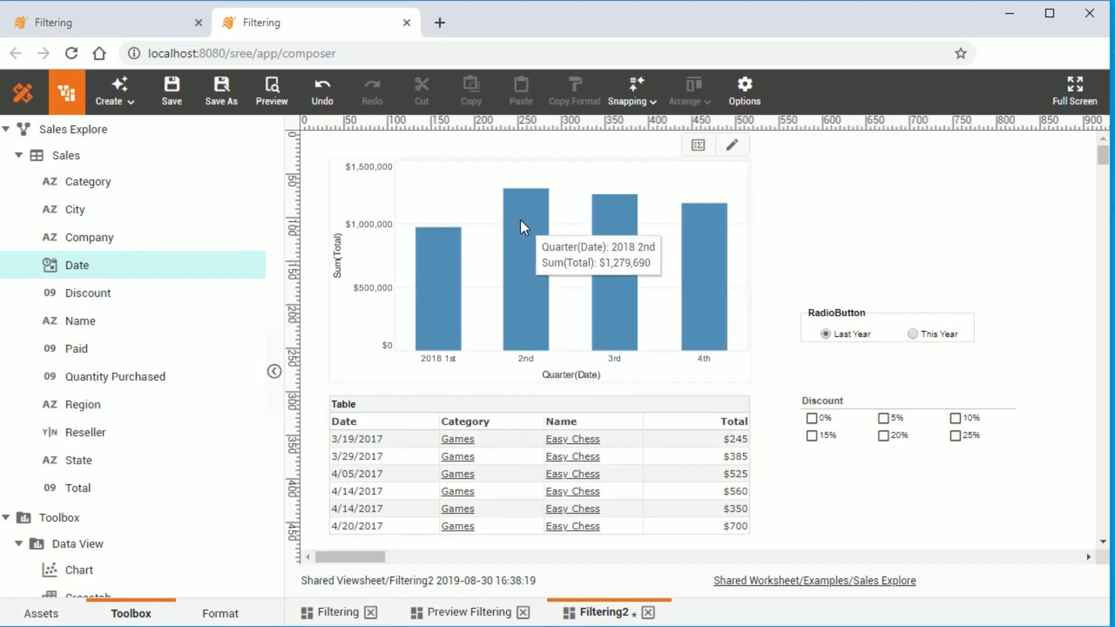
pyautogui.rightClick(559, 216)
pyautogui.click(621, 256)
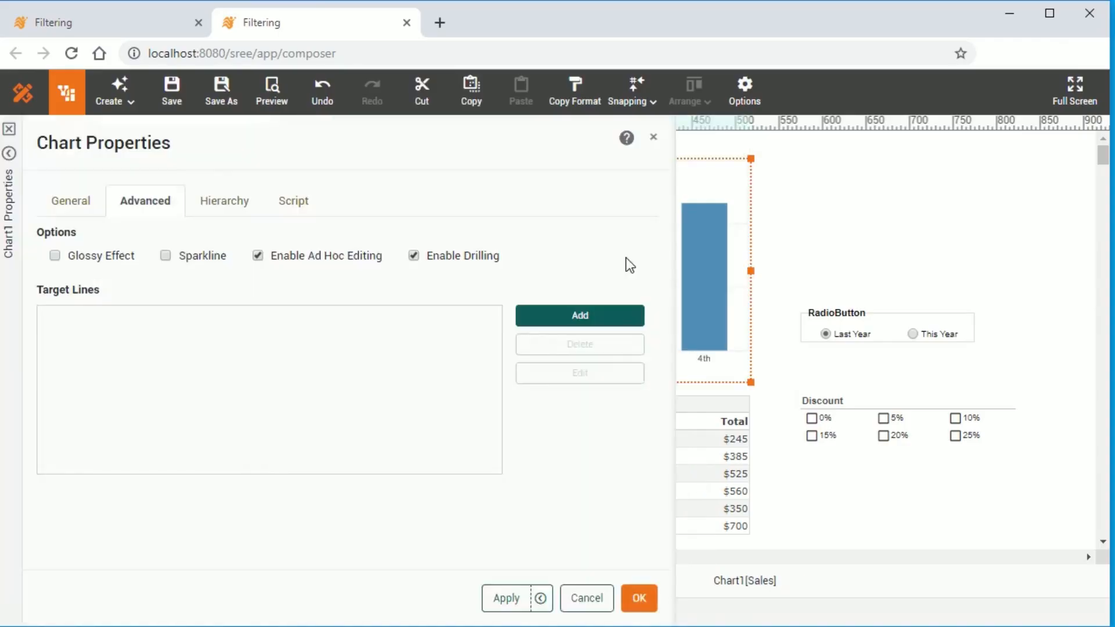
pyautogui.click(88, 202)
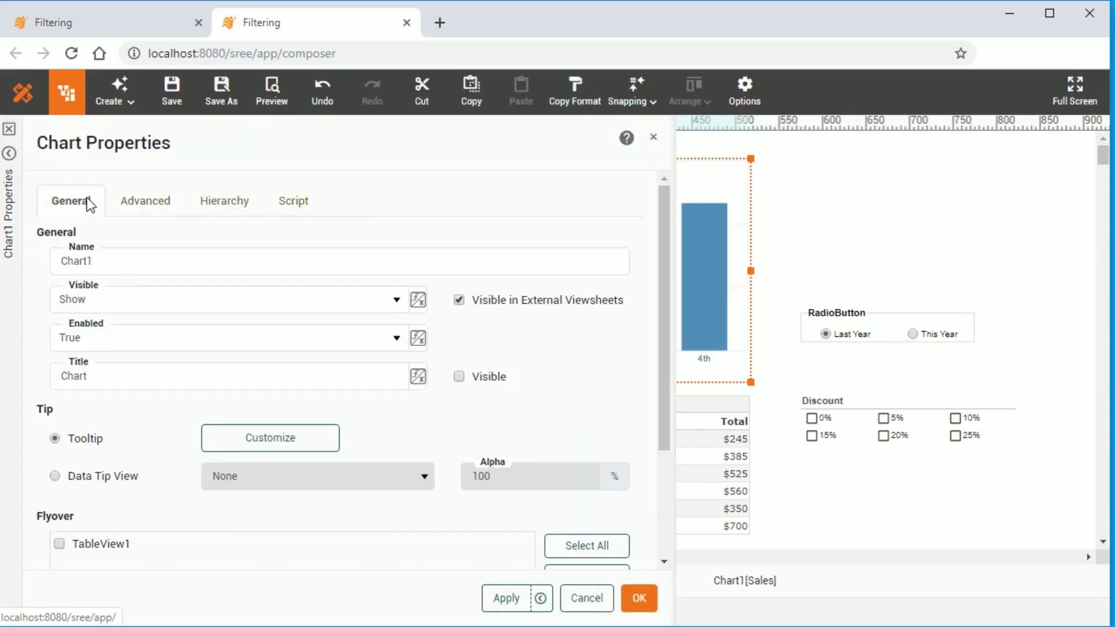
pyautogui.scroll(-3, 134, 435)
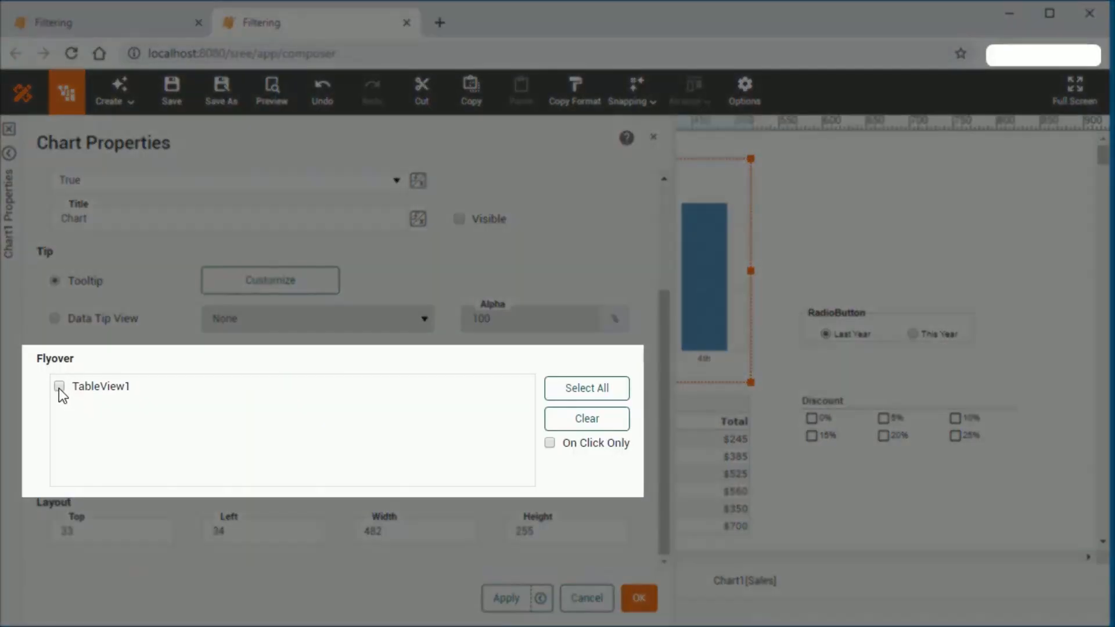
pyautogui.click(59, 387)
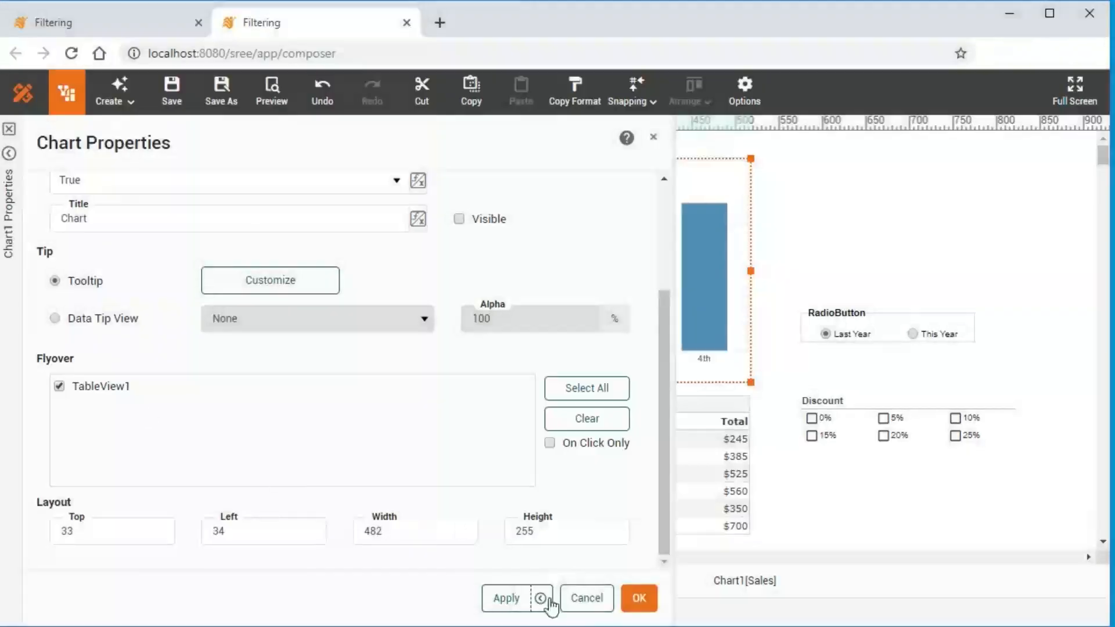
pyautogui.click(639, 598)
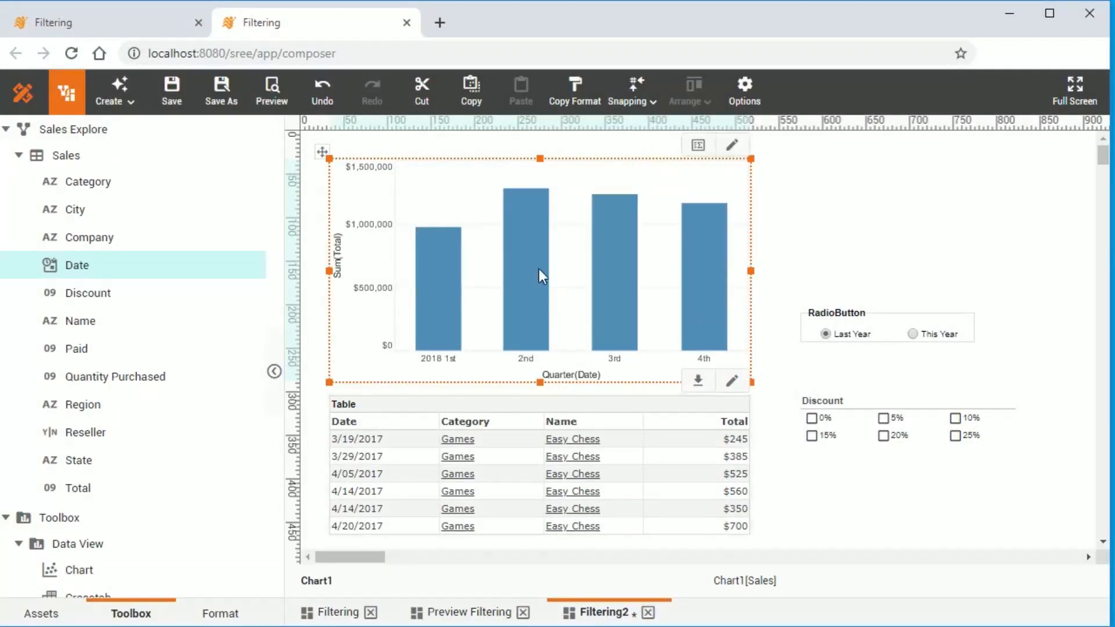
pyautogui.moveTo(518, 250)
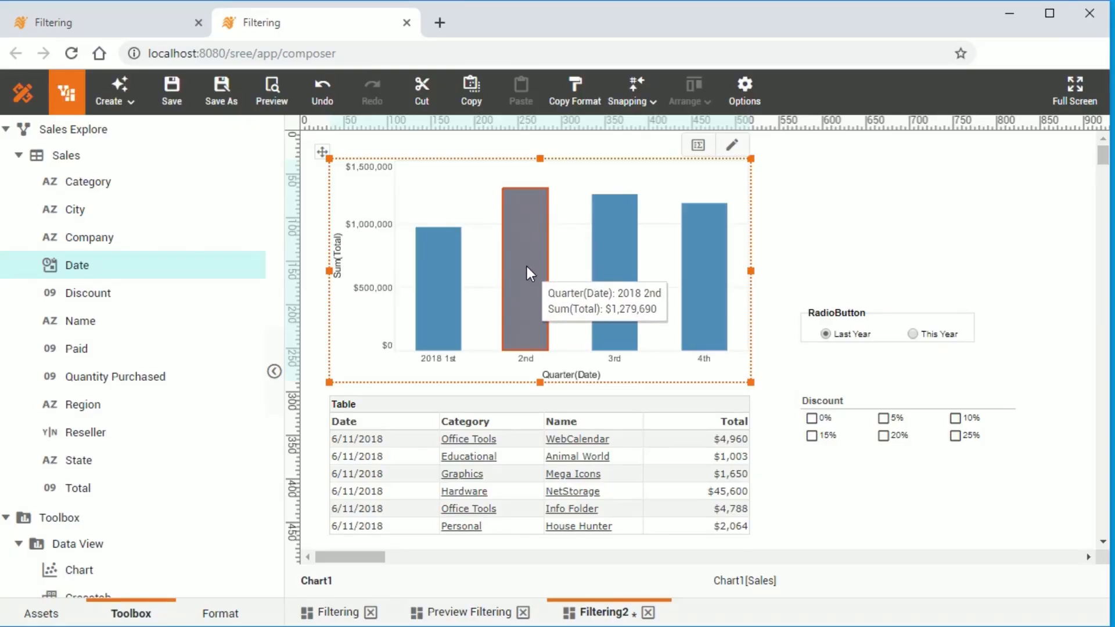
# - Test the chart's flyover filtering of the table by selecting the 3rd-quarter 2018 bar and clearing the selection
pyautogui.click(614, 239)
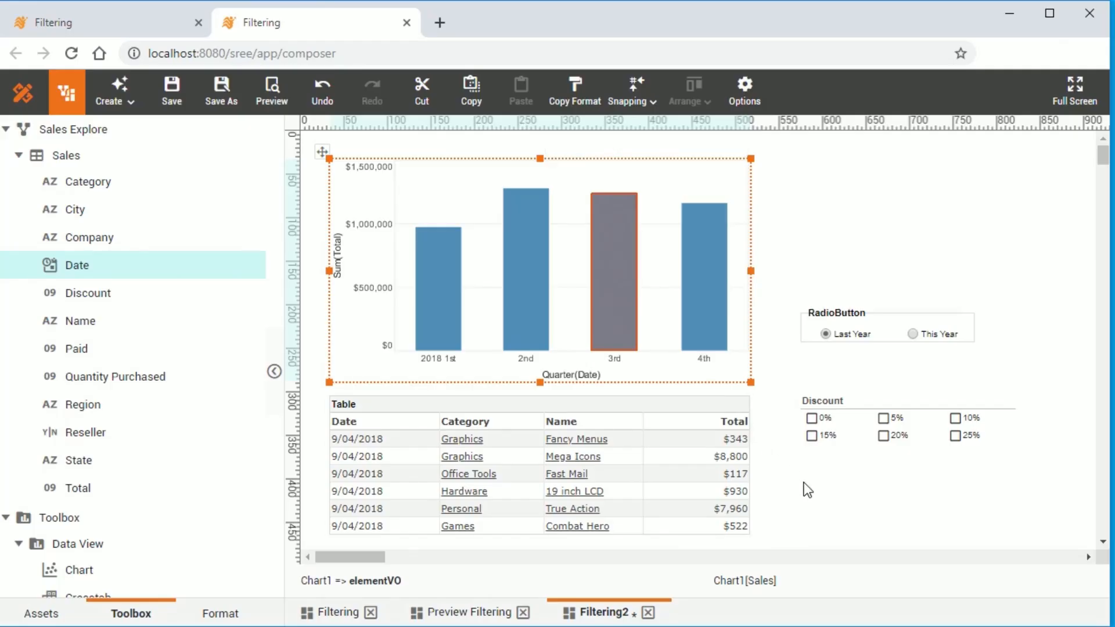
pyautogui.moveTo(698, 253)
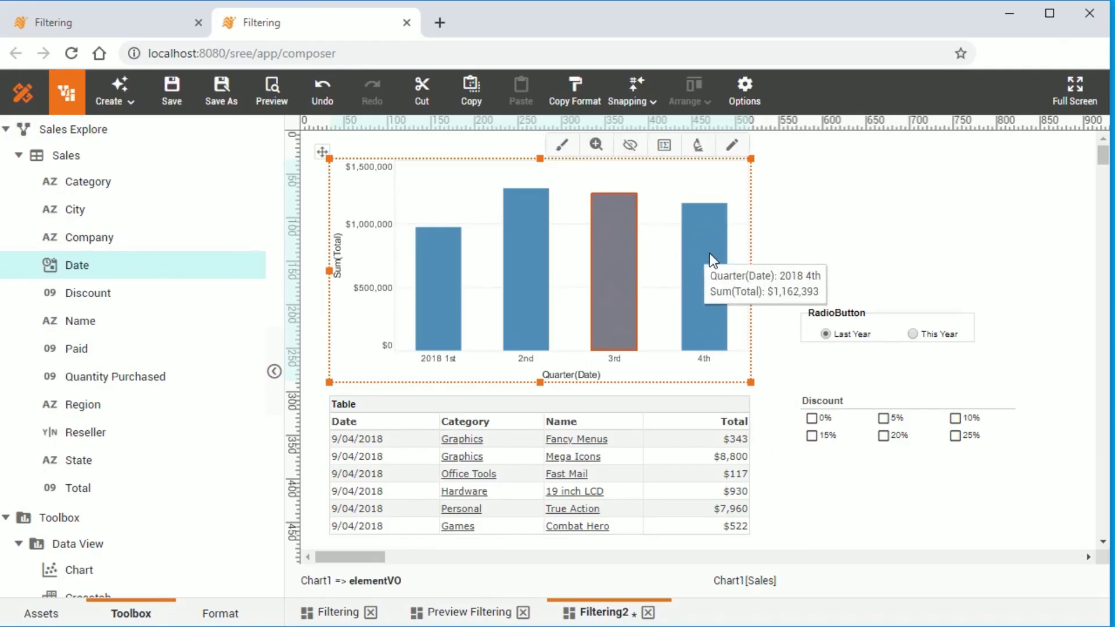
pyautogui.click(661, 238)
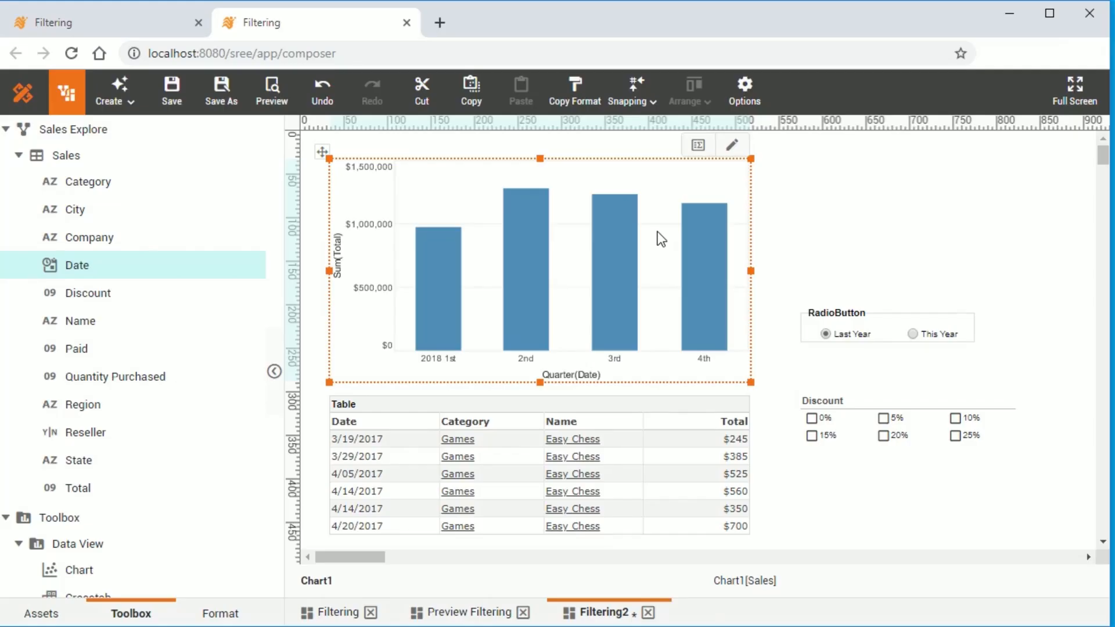
pyautogui.click(598, 239)
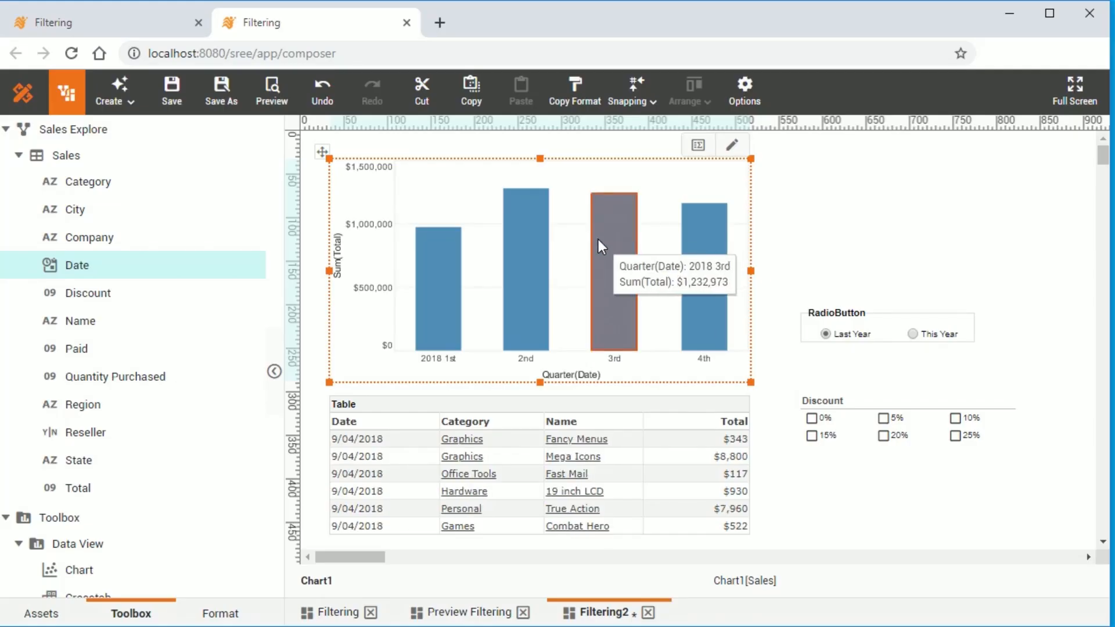
# - Set the bar chart's TableView1 flyover to On Click Only and test it by selecting the 2nd-quarter 2018 bar
pyautogui.rightClick(576, 242)
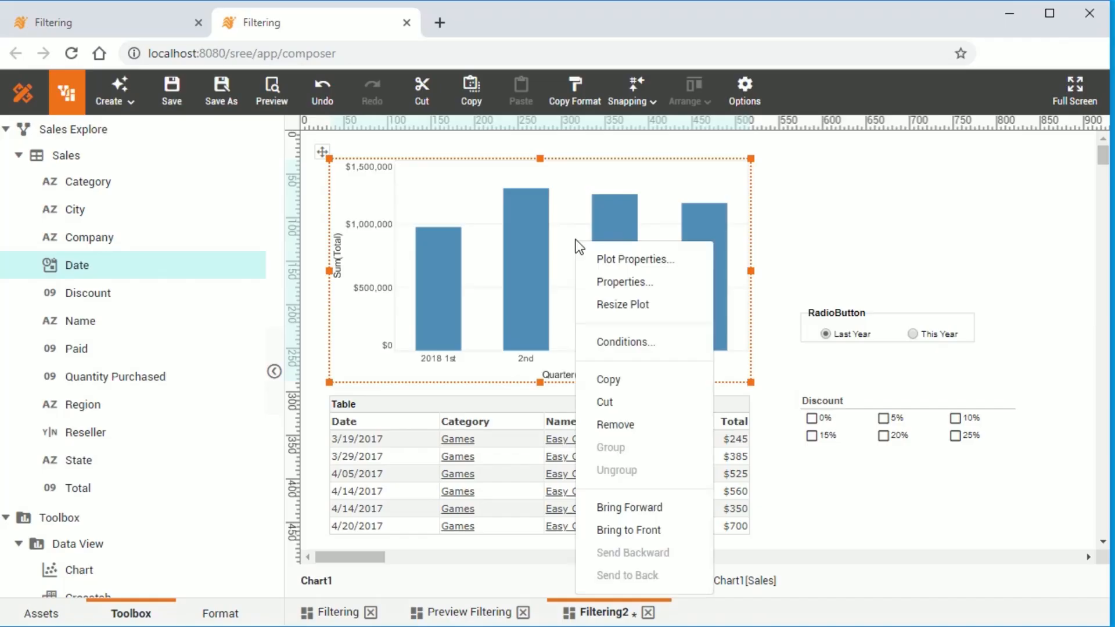
pyautogui.click(677, 285)
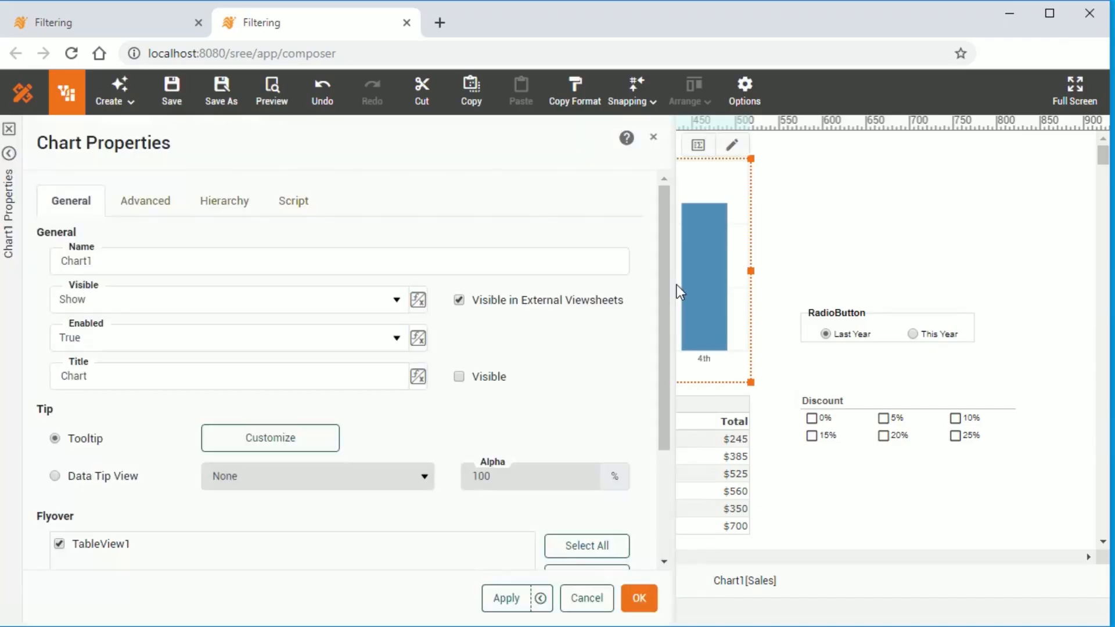
pyautogui.scroll(-3, 535, 431)
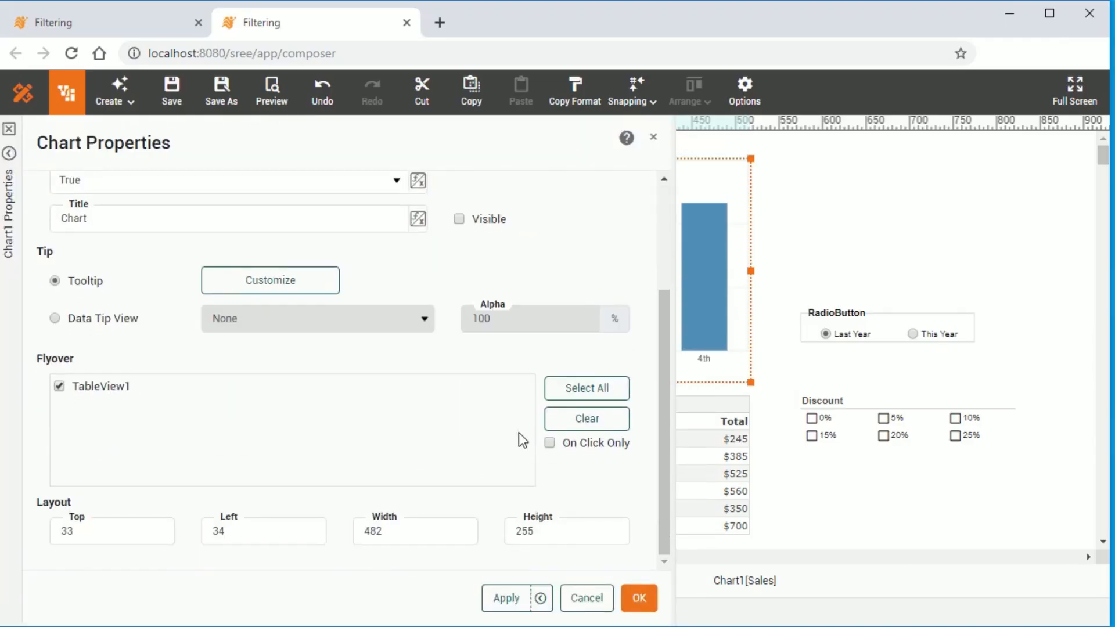
pyautogui.click(579, 450)
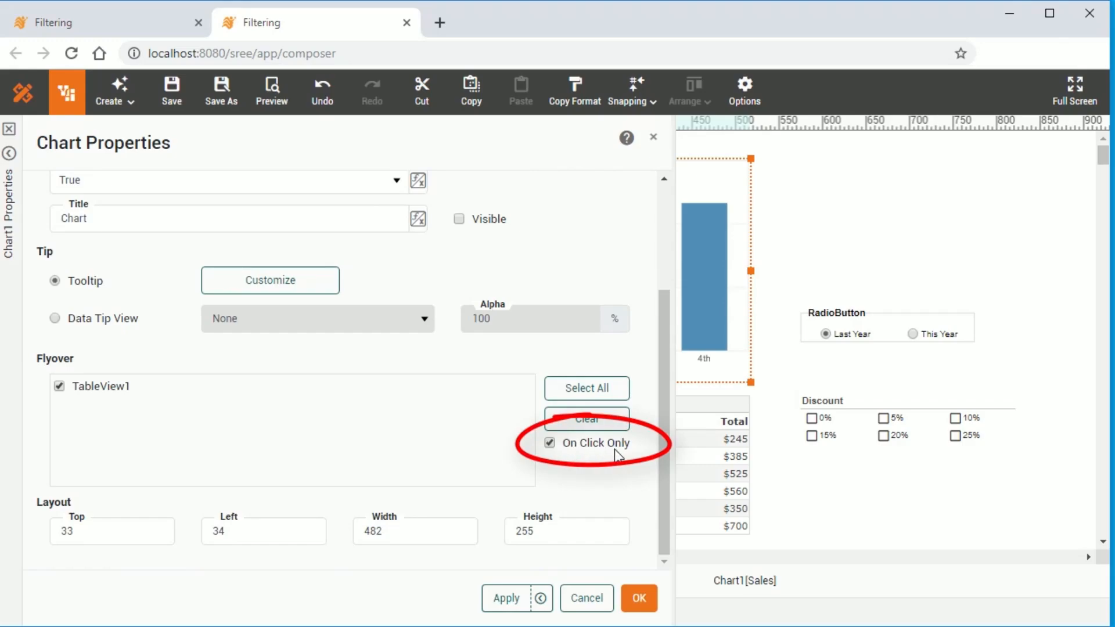
pyautogui.click(634, 604)
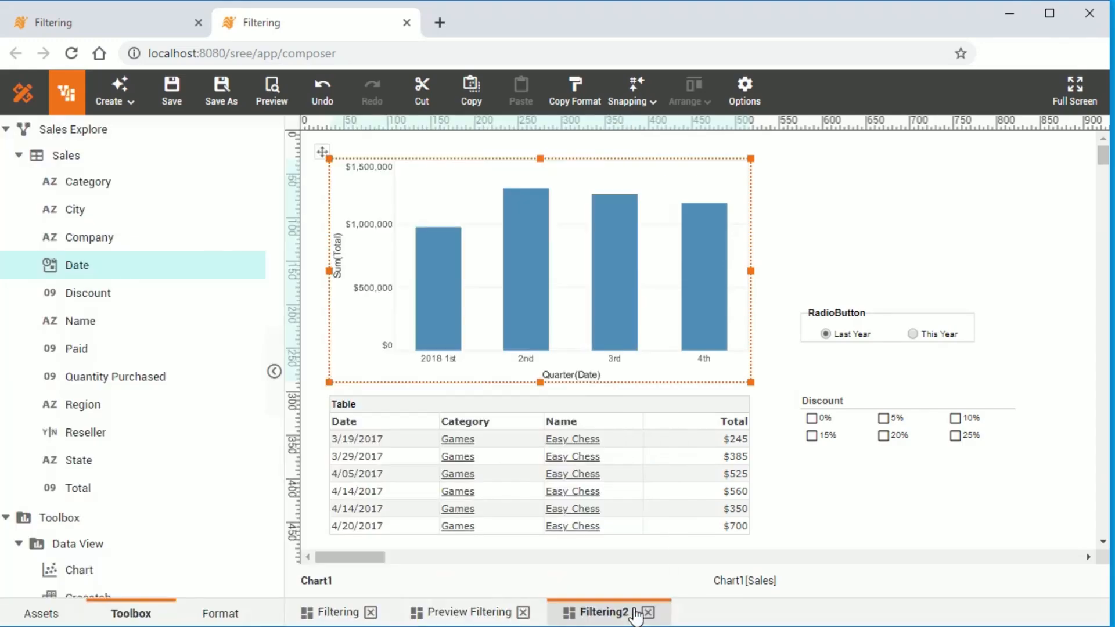
pyautogui.click(524, 250)
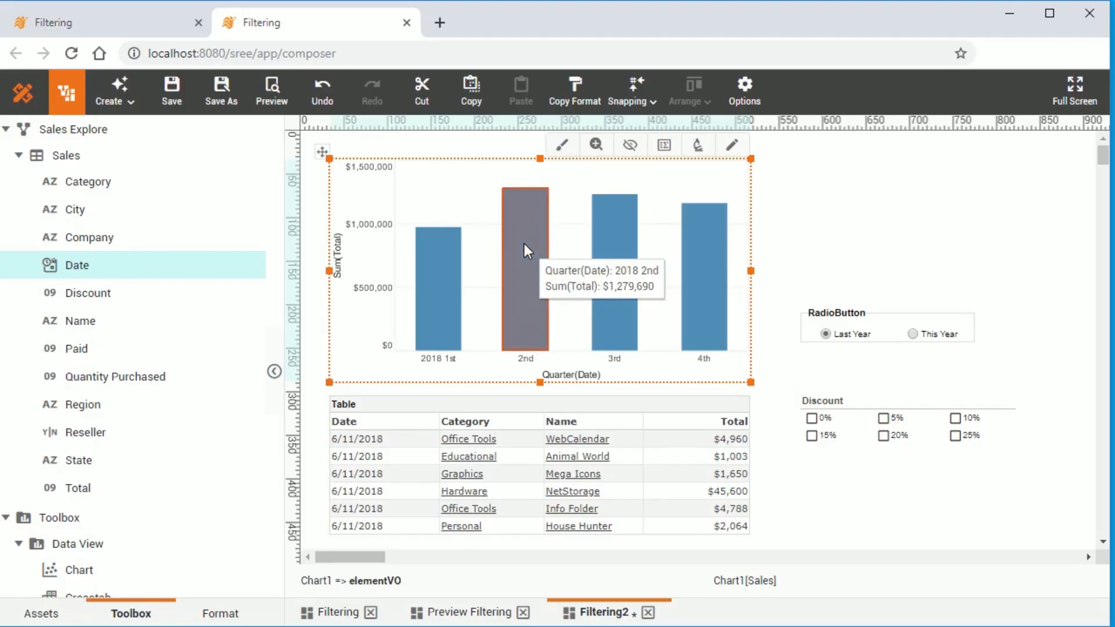